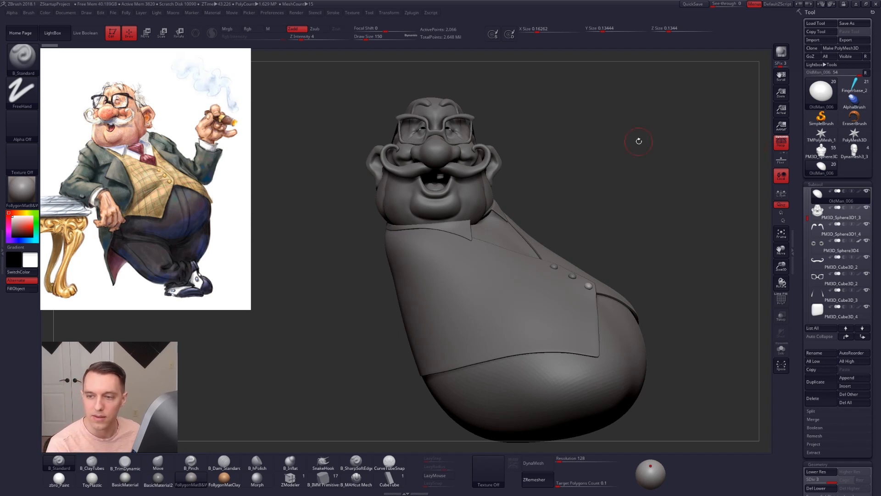
Step: Hide the upper-arm and shoulder cylinder subtools of the blocked-out arms around the old man's torso
{"action": "left_click_drag", "start_coordinate": [584, 199], "coordinate": [661, 238], "text": "alt"}
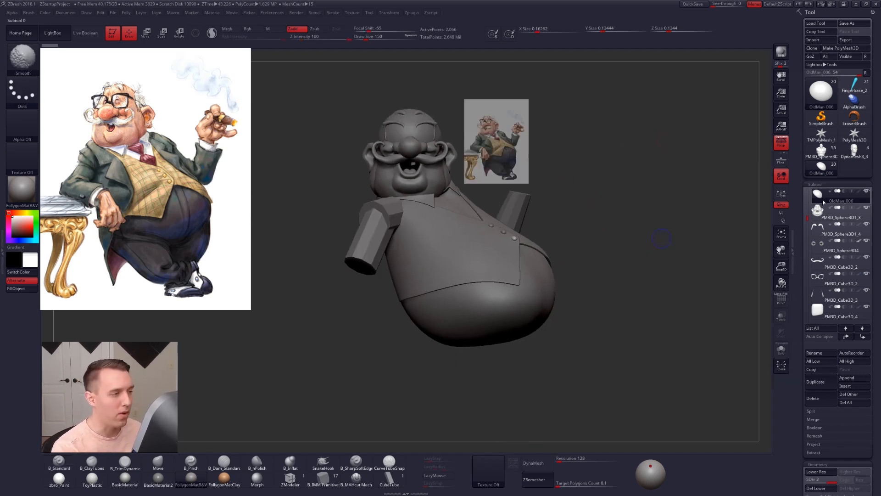
{"action": "left_click", "coordinate": [364, 265], "text": "alt"}
{"action": "left_click_drag", "start_coordinate": [579, 276], "coordinate": [354, 274]}
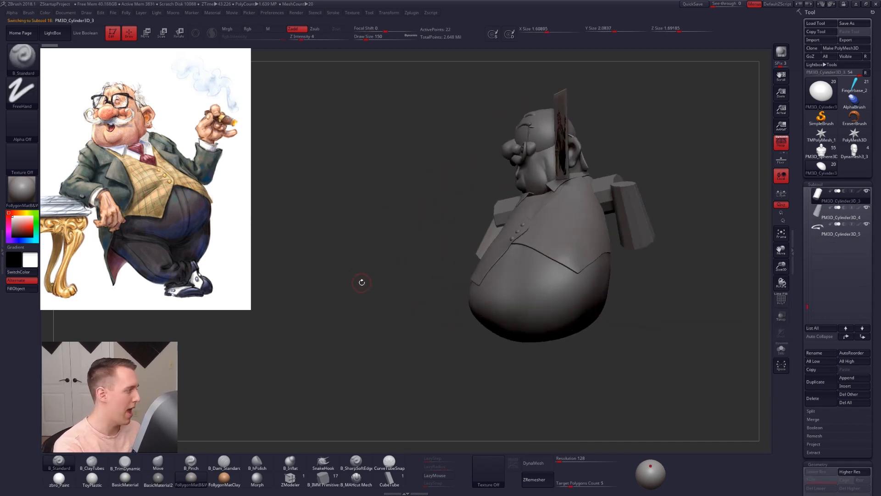
{"action": "left_click", "coordinate": [867, 191]}
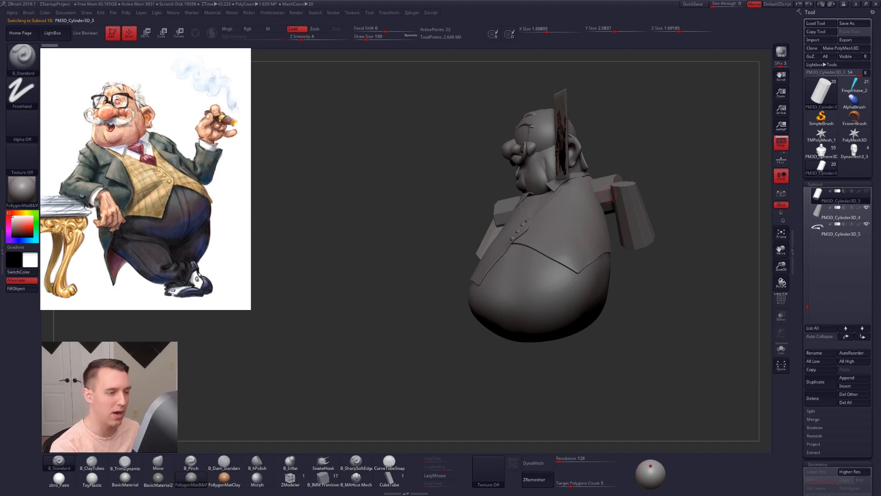
{"action": "left_click", "coordinate": [506, 211], "text": "alt"}
{"action": "left_click_drag", "start_coordinate": [447, 216], "coordinate": [638, 214]}
{"action": "left_click", "coordinate": [867, 190]}
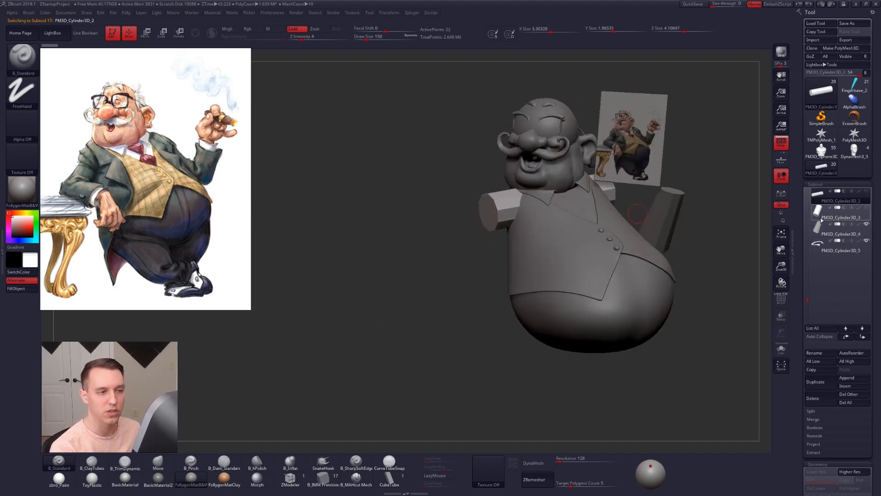
{"action": "left_click", "coordinate": [821, 219]}
{"action": "left_click_drag", "start_coordinate": [702, 234], "coordinate": [597, 306], "text": "alt"}
Step: Hide the reference image plane and the OldMan_003 sphere covering the eyes, and make OldMan_004 the active subtool
{"action": "left_click", "coordinate": [586, 214], "text": "alt"}
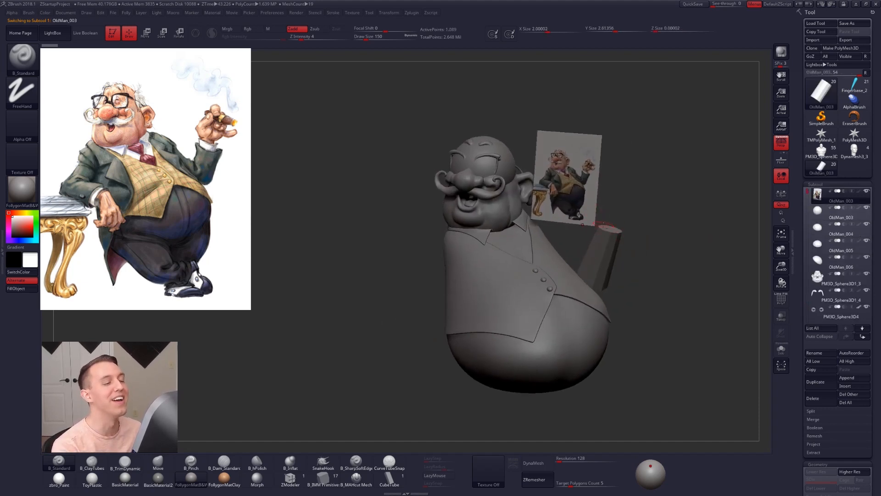
{"action": "key", "text": "shift+s"}
{"action": "left_click_drag", "start_coordinate": [604, 224], "coordinate": [548, 332], "text": "alt"}
{"action": "mouse_move", "coordinate": [424, 294]}
{"action": "left_mouse_down"}
{"action": "mouse_move", "coordinate": [532, 301]}
{"action": "mouse_move", "coordinate": [562, 310]}
{"action": "mouse_move", "coordinate": [574, 337]}
{"action": "mouse_move", "coordinate": [548, 324]}
{"action": "left_mouse_up"}
{"action": "key", "text": "shift+f"}
{"action": "key", "text": "shift+f"}
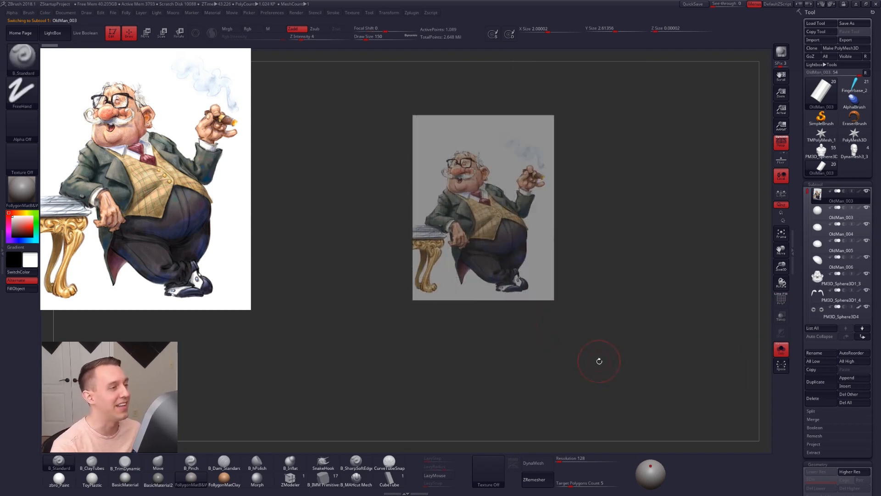
{"action": "key", "text": "shift+s"}
{"action": "left_click_drag", "start_coordinate": [559, 337], "coordinate": [555, 335], "text": "alt"}
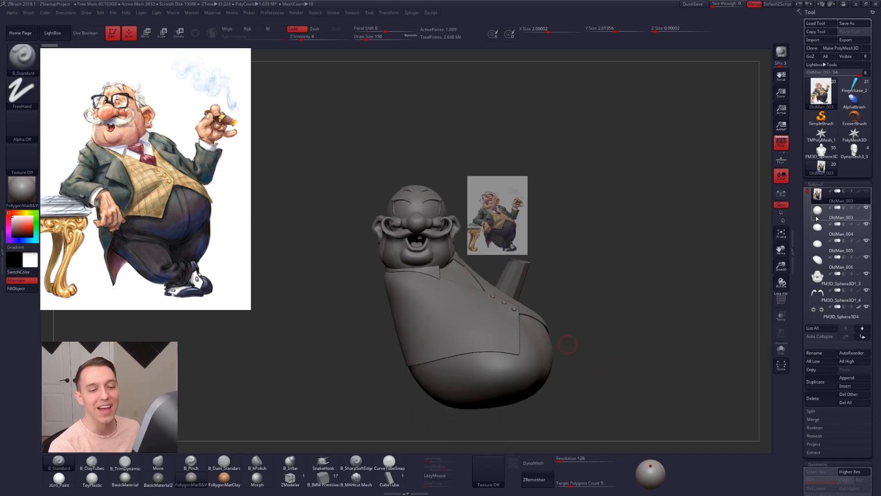
{"action": "left_click", "coordinate": [820, 215]}
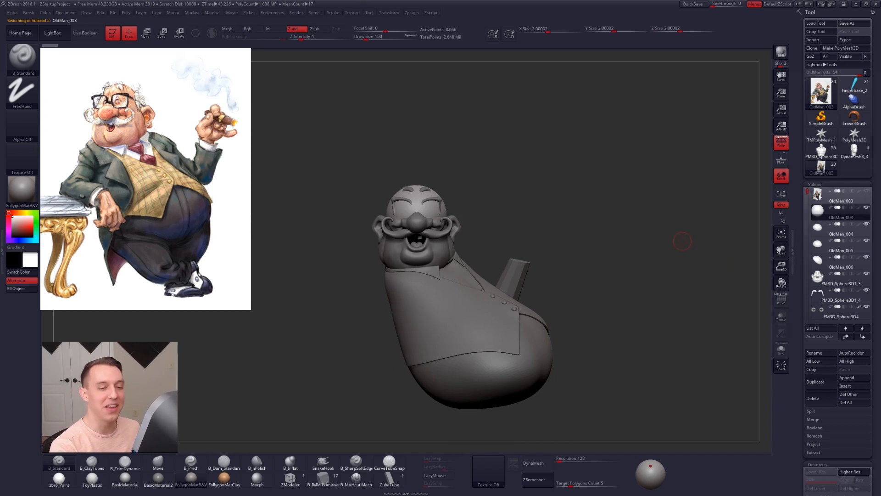
{"action": "left_click", "coordinate": [818, 195]}
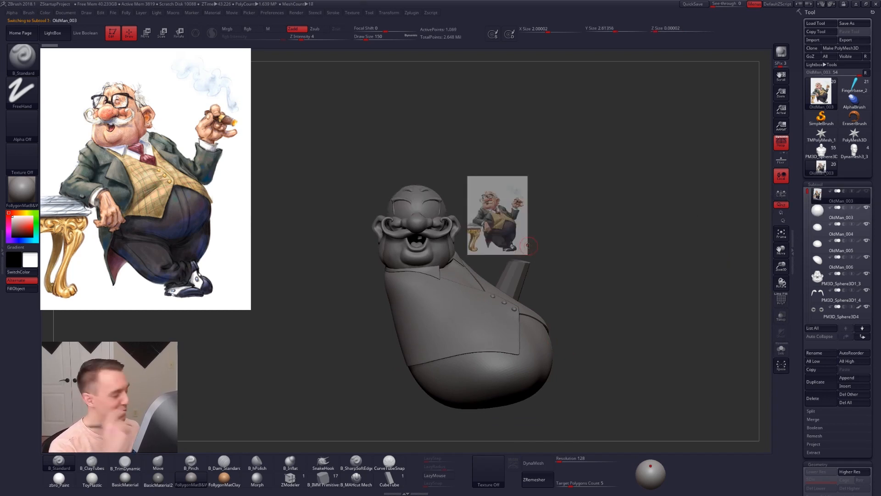
{"action": "left_click", "coordinate": [434, 219], "text": "alt"}
{"action": "left_click", "coordinate": [819, 212]}
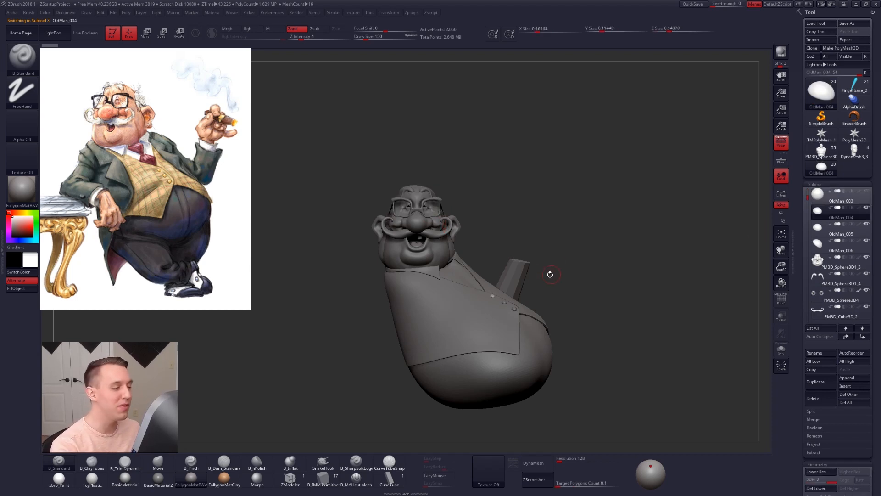
Step: Shift the Spotlight reference image slightly down and toggle its display off and on
{"action": "key", "text": "z"}
{"action": "mouse_move", "coordinate": [227, 280]}
{"action": "left_mouse_down"}
{"action": "mouse_move", "coordinate": [296, 262]}
{"action": "mouse_move", "coordinate": [289, 315]}
{"action": "mouse_move", "coordinate": [223, 295]}
{"action": "left_mouse_up"}
{"action": "key", "text": "z"}
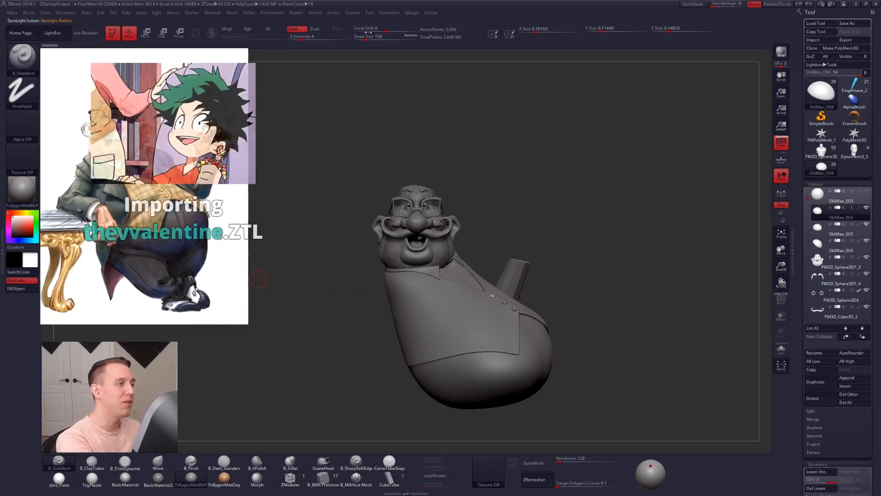
{"action": "left_click", "coordinate": [352, 12]}
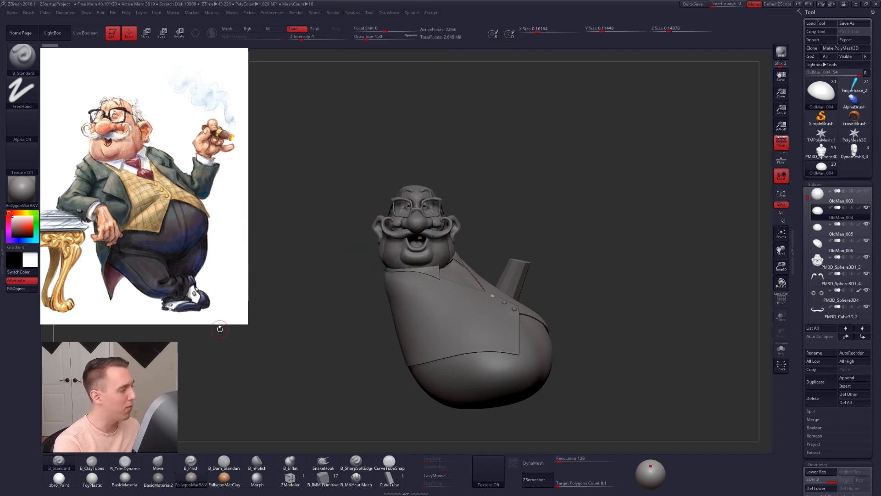
{"action": "key", "text": "shift+z"}
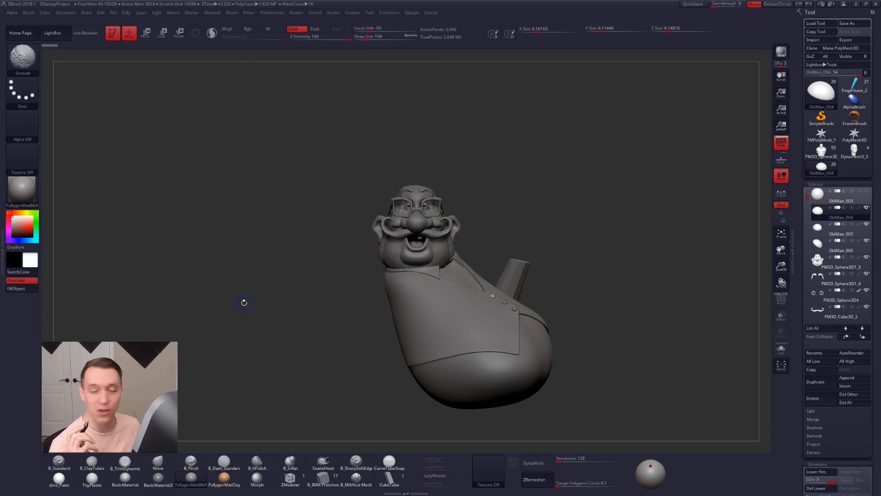
{"action": "key", "text": "shift+z"}
{"action": "key", "text": "shift+z"}
{"action": "key", "text": "shift+z"}
Step: Reposition the Spotlight reference image beside the model, clear of the head and torso
{"action": "key", "text": "z"}
{"action": "left_click_drag", "start_coordinate": [226, 286], "coordinate": [292, 305]}
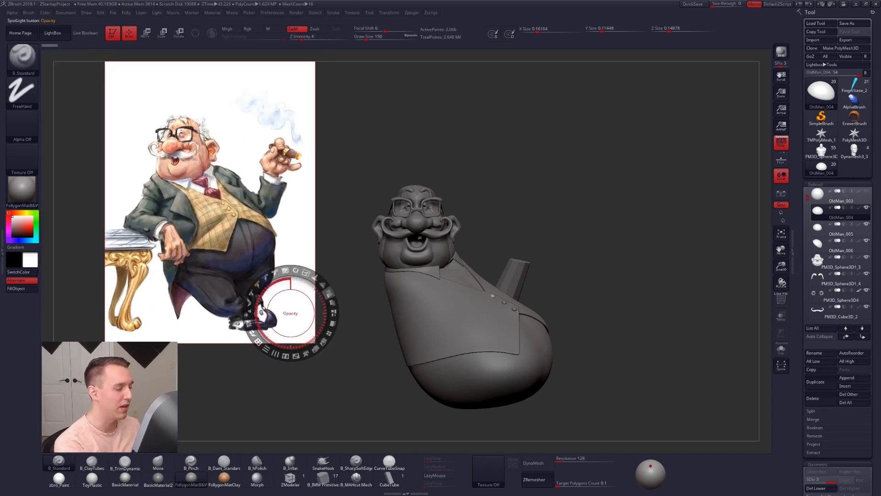
{"action": "left_click_drag", "start_coordinate": [296, 236], "coordinate": [229, 223]}
{"action": "key", "text": "z"}
Step: Hide the remaining tapered arm cylinder PM3D_Cylinder3D_4 and make PM3D_Cylinder3D_5 the active subtool
{"action": "left_click_drag", "start_coordinate": [596, 316], "coordinate": [546, 315]}
{"action": "left_click", "coordinate": [544, 292], "text": "alt"}
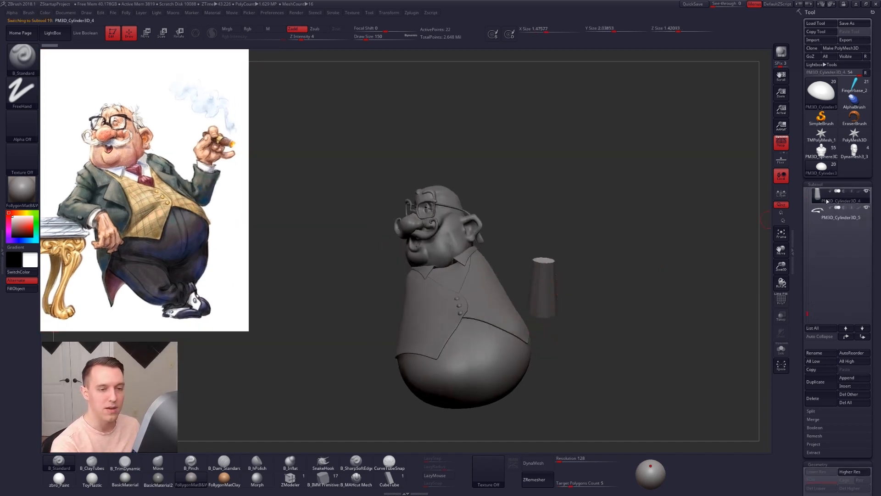
{"action": "left_click", "coordinate": [841, 213]}
{"action": "left_click", "coordinate": [867, 191]}
{"action": "left_click_drag", "start_coordinate": [533, 313], "coordinate": [575, 347]}
{"action": "left_click_drag", "start_coordinate": [616, 385], "coordinate": [630, 382]}
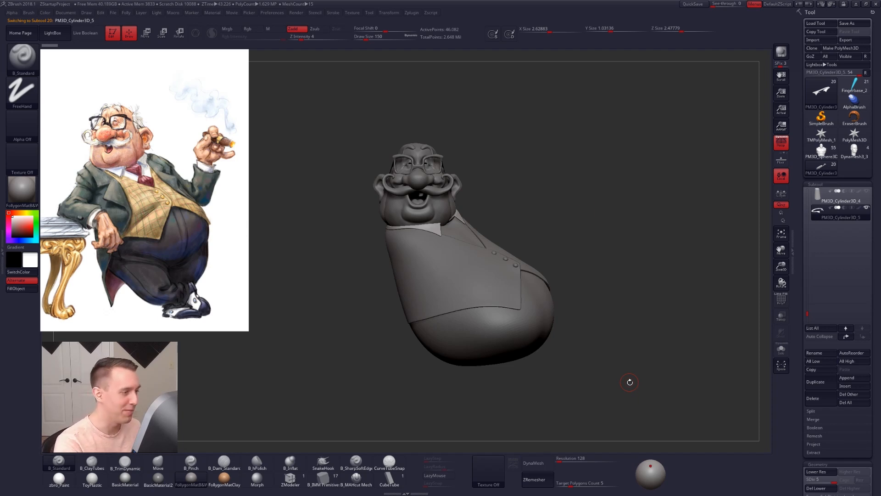
Step: Create a combined low-resolution posing mesh from the visible subtools with TPoseMesh
{"action": "left_click_drag", "start_coordinate": [597, 213], "coordinate": [605, 217], "text": "alt"}
{"action": "key", "text": "ctrl+shift+f"}
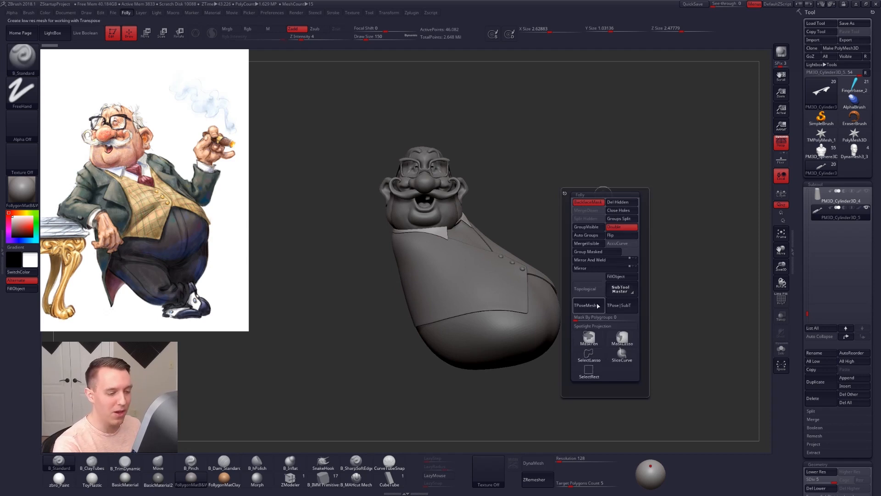
{"action": "left_click", "coordinate": [599, 305]}
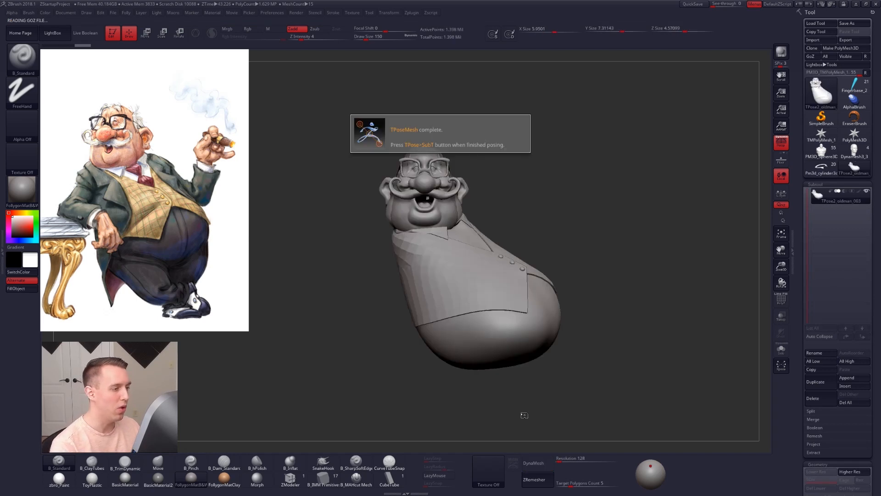
Step: Choose the Move brush and set its draw size to 1338 for broad changes to the posing mesh
{"action": "key", "text": "b"}
{"action": "key", "text": "m"}
{"action": "key", "text": "v"}
{"action": "key", "text": "space"}
{"action": "left_click_drag", "start_coordinate": [497, 214], "coordinate": [509, 216]}
{"action": "right_click_drag", "start_coordinate": [439, 218], "coordinate": [482, 215]}
{"action": "mouse_move", "coordinate": [558, 309]}
{"action": "right_mouse_down"}
{"action": "mouse_move", "coordinate": [562, 344]}
{"action": "mouse_move", "coordinate": [525, 299]}
{"action": "mouse_move", "coordinate": [564, 281]}
{"action": "mouse_move", "coordinate": [537, 271]}
{"action": "right_mouse_up"}
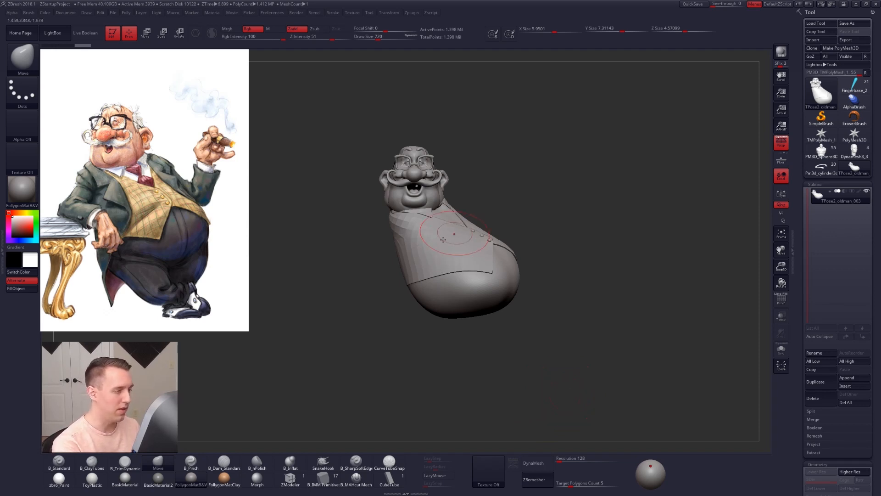
{"action": "key", "text": "space"}
{"action": "left_click_drag", "start_coordinate": [547, 278], "coordinate": [508, 271]}
{"action": "key", "text": "space"}
Step: Place the Spotlight reference over the model, enlarge it, and lower its opacity so the character can be matched to it
{"action": "key", "text": "z"}
{"action": "left_click_drag", "start_coordinate": [228, 222], "coordinate": [515, 336]}
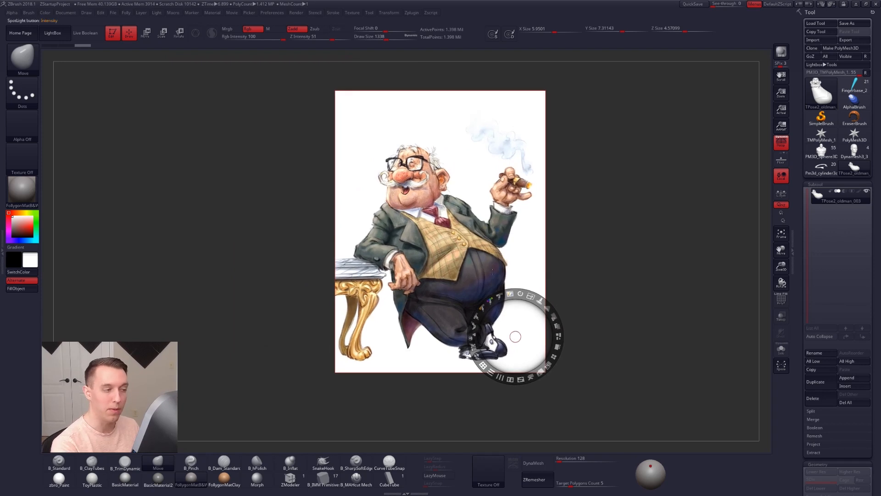
{"action": "left_click", "coordinate": [438, 229]}
{"action": "mouse_move", "coordinate": [457, 192]}
{"action": "left_mouse_down"}
{"action": "mouse_move", "coordinate": [467, 200]}
{"action": "mouse_move", "coordinate": [457, 194]}
{"action": "left_mouse_up"}
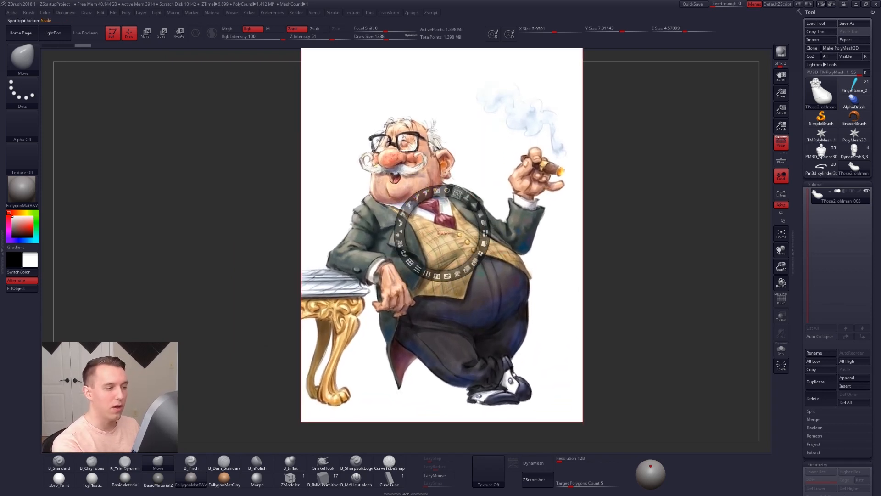
{"action": "mouse_move", "coordinate": [480, 214]}
{"action": "left_mouse_down"}
{"action": "mouse_move", "coordinate": [453, 189]}
{"action": "mouse_move", "coordinate": [414, 201]}
{"action": "left_mouse_up"}
{"action": "key", "text": "z"}
{"action": "key", "text": "z"}
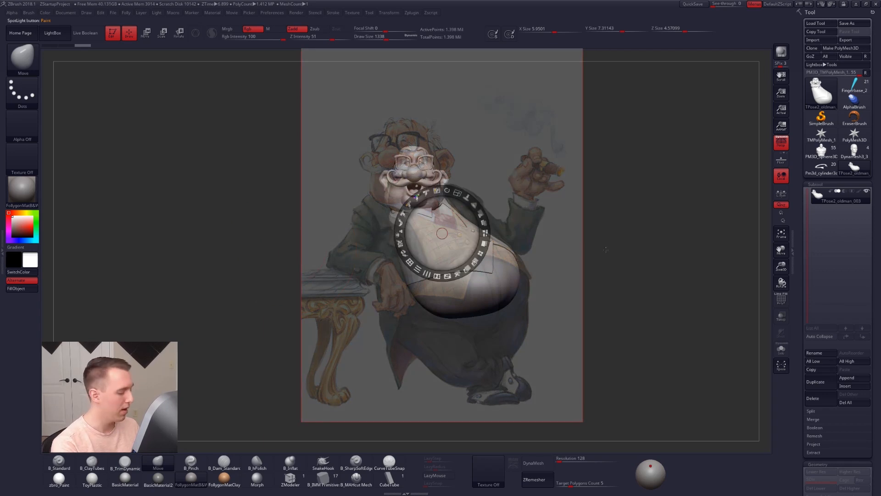
{"action": "key", "text": "z"}
{"action": "key", "text": "shift+z"}
{"action": "key", "text": "shift+z"}
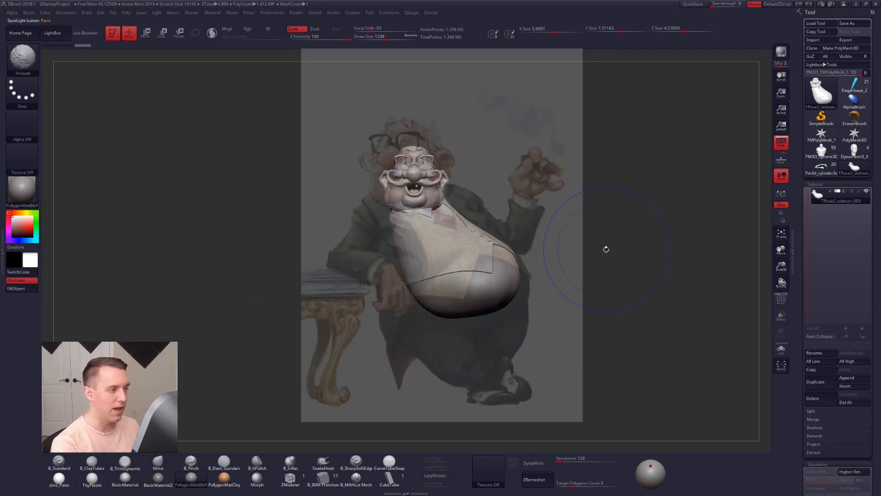
Step: Reshape the belly and back with a larger Move brush to match the body silhouette in the overlaid reference
{"action": "mouse_move", "coordinate": [491, 258]}
{"action": "right_mouse_down", "text": "ctrl"}
{"action": "mouse_move", "coordinate": [512, 282]}
{"action": "mouse_move", "coordinate": [501, 299]}
{"action": "mouse_move", "coordinate": [496, 275]}
{"action": "mouse_move", "coordinate": [488, 303]}
{"action": "right_mouse_up", "text": "ctrl"}
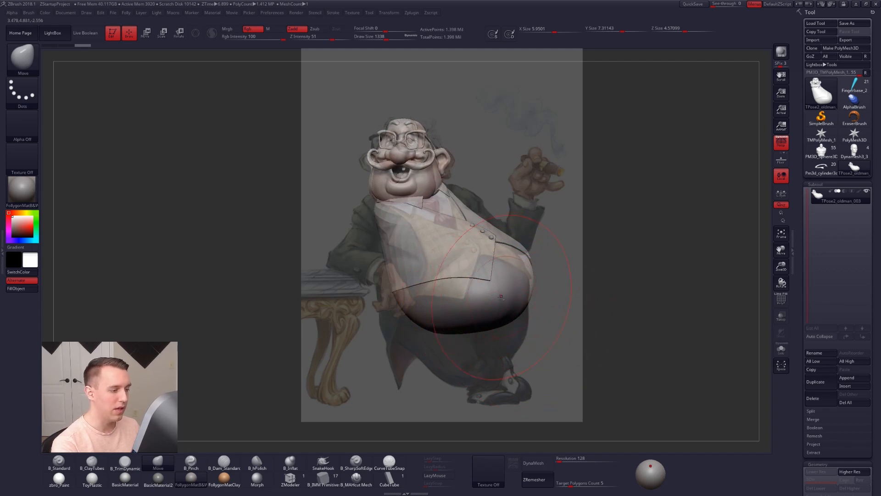
{"action": "key", "text": "shift+f"}
{"action": "key", "text": "shift+f"}
{"action": "key", "text": "space"}
{"action": "left_click_drag", "start_coordinate": [418, 307], "coordinate": [377, 267]}
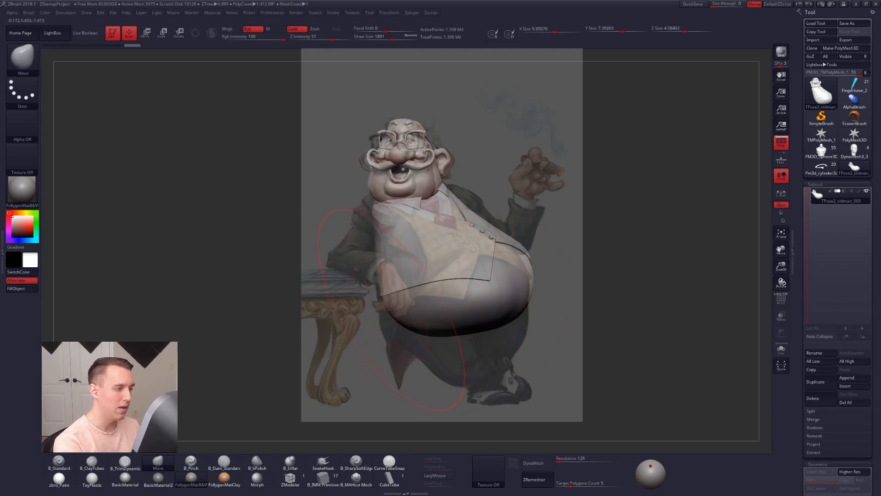
{"action": "left_click_drag", "start_coordinate": [477, 332], "coordinate": [473, 340]}
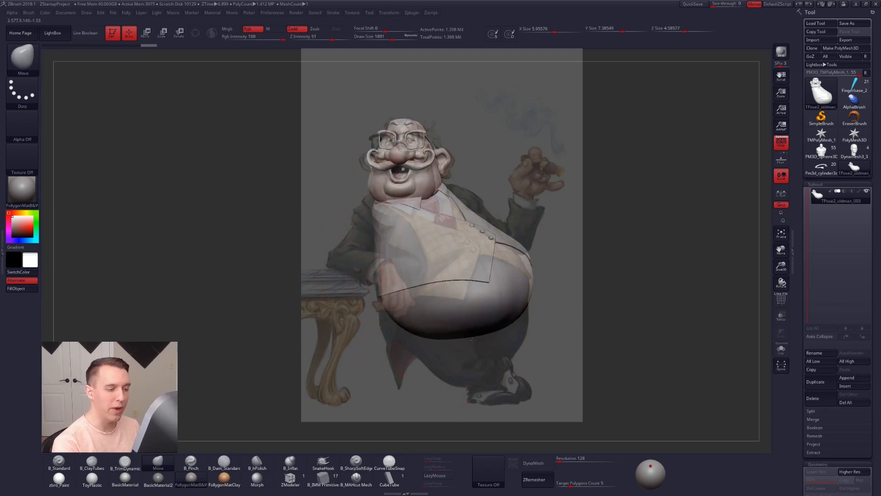
{"action": "left_click_drag", "start_coordinate": [529, 262], "coordinate": [528, 265]}
{"action": "mouse_move", "coordinate": [528, 266]}
{"action": "right_mouse_down"}
{"action": "mouse_move", "coordinate": [532, 274]}
{"action": "mouse_move", "coordinate": [523, 264]}
{"action": "right_mouse_up"}
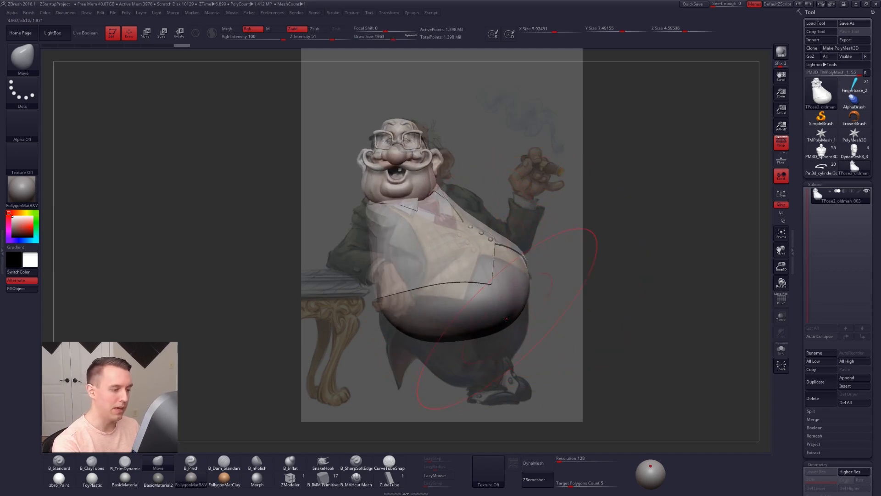
{"action": "mouse_move", "coordinate": [470, 337]}
{"action": "left_mouse_down"}
{"action": "mouse_move", "coordinate": [459, 346]}
{"action": "mouse_move", "coordinate": [477, 326]}
{"action": "left_mouse_up"}
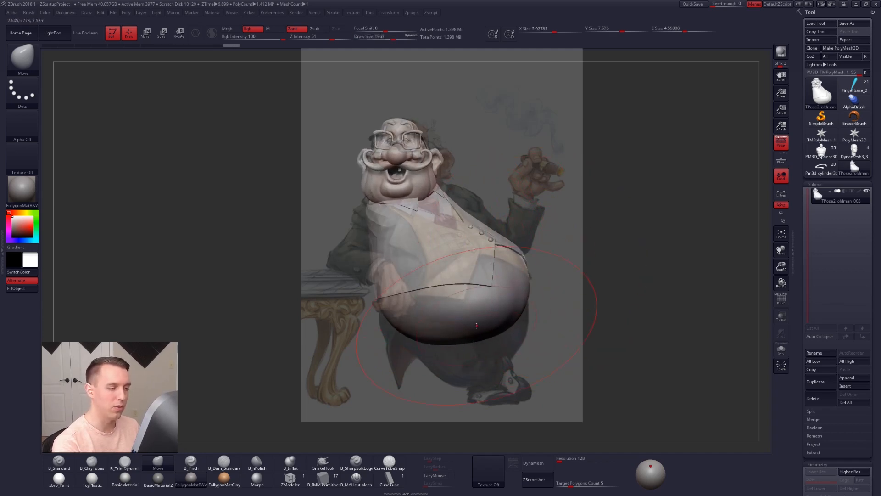
Step: Set the draw size to 1368 and pull the chest contour near the collar outward toward the reference
{"action": "key", "text": "space"}
{"action": "left_click", "coordinate": [463, 209]}
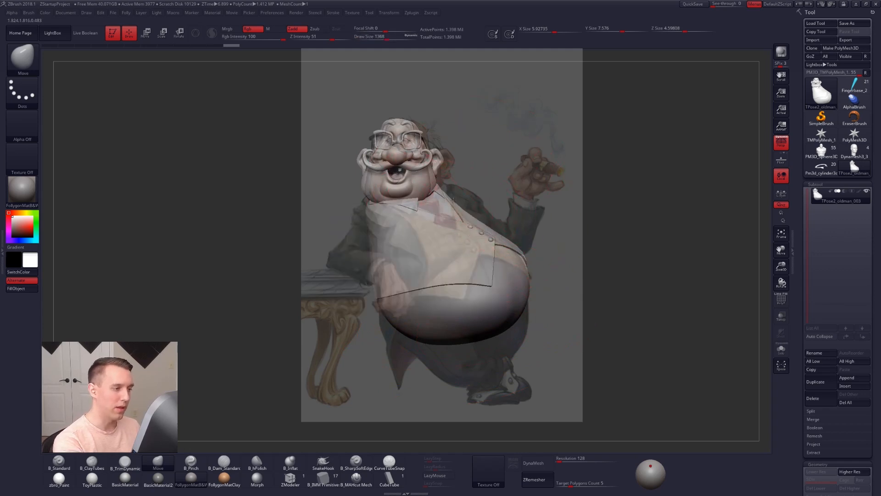
{"action": "left_click_drag", "start_coordinate": [458, 203], "coordinate": [464, 200]}
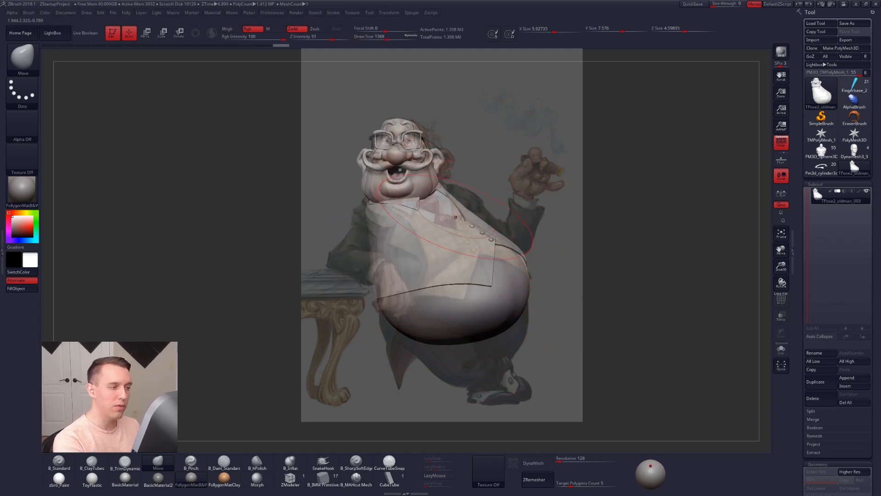
Step: Restore the Spotlight reference's full opacity, shrink it, and move it back beside the model
{"action": "key", "text": "z"}
{"action": "left_click", "coordinate": [557, 308]}
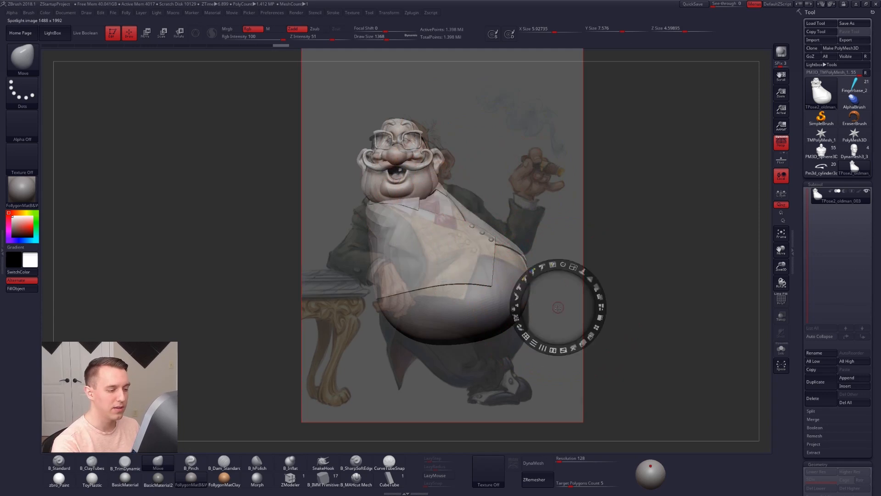
{"action": "left_click_drag", "start_coordinate": [574, 269], "coordinate": [545, 266]}
{"action": "left_click_drag", "start_coordinate": [531, 245], "coordinate": [175, 137]}
{"action": "left_click_drag", "start_coordinate": [191, 96], "coordinate": [163, 97]}
{"action": "key", "text": "z"}
Step: Reduce the Move brush size to about 1000 and refine the chest contour along the vest opening
{"action": "key", "text": "space"}
{"action": "left_click_drag", "start_coordinate": [536, 195], "coordinate": [528, 196]}
{"action": "left_click_drag", "start_coordinate": [513, 208], "coordinate": [542, 232], "text": "alt"}
{"action": "left_click_drag", "start_coordinate": [476, 240], "coordinate": [497, 236]}
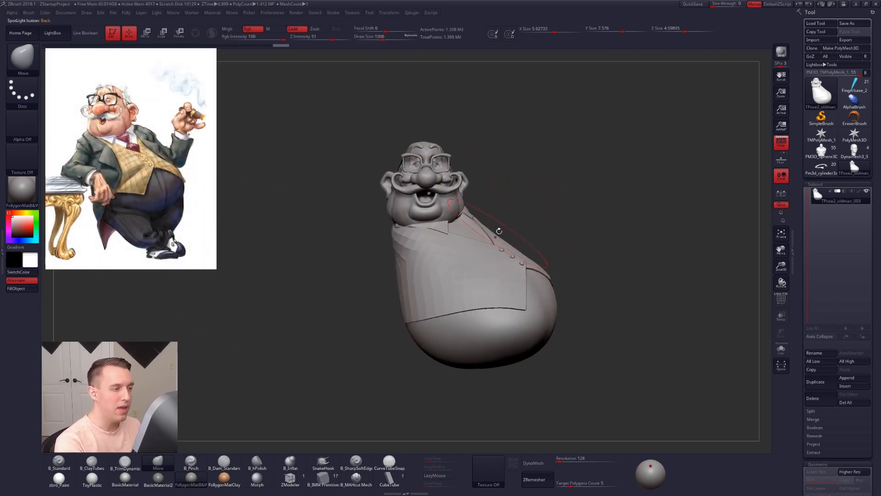
Step: Return the posed mesh to its separate subtools, hide the torso subtool Pm3d_cylinder3d_2, and select the lowest vest button
{"action": "key", "text": "f"}
{"action": "left_click", "coordinate": [587, 295]}
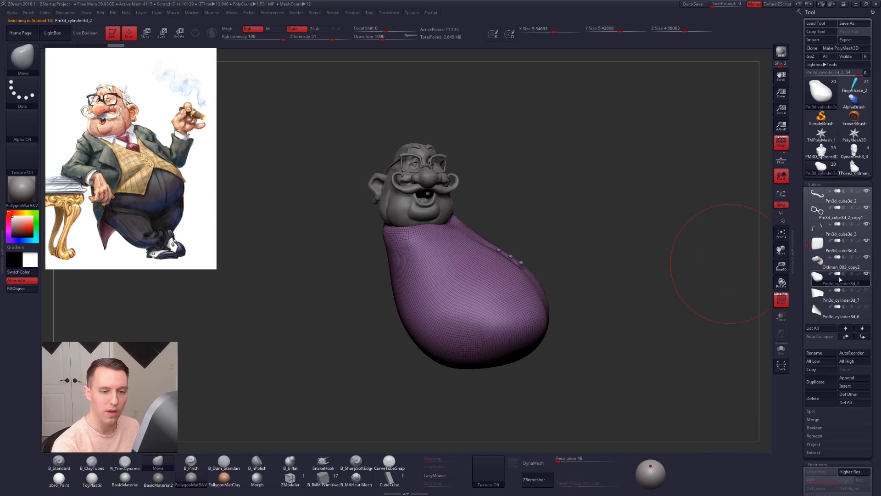
{"action": "left_click", "coordinate": [866, 274]}
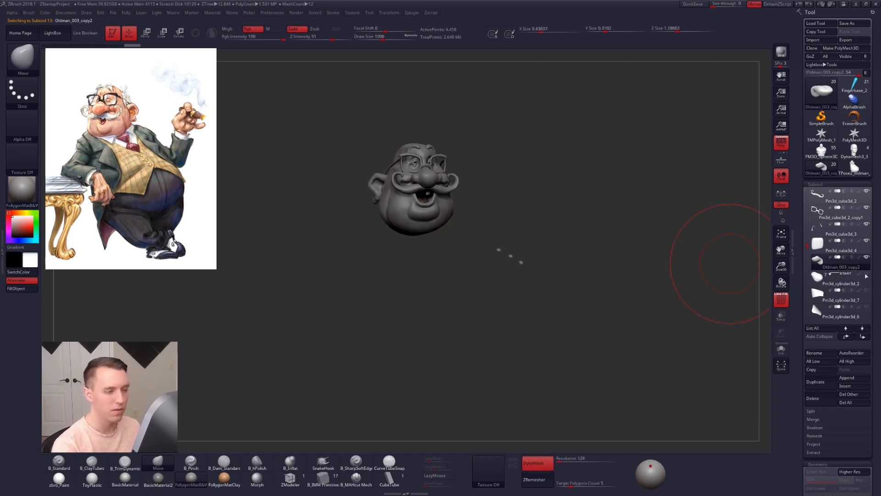
{"action": "left_click", "coordinate": [521, 264], "text": "alt"}
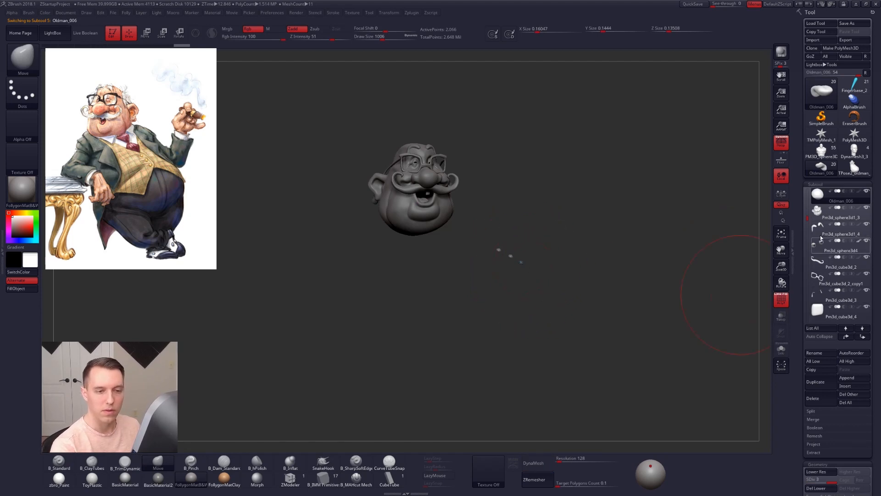
Step: Merge the three vest buttons into a single subtool and place it at the end of the subtool list
{"action": "scroll", "coordinate": [819, 215], "scroll_direction": "up", "scroll_amount": 3}
{"action": "left_click", "coordinate": [819, 215]}
{"action": "key", "text": "ctrl+space"}
{"action": "left_click", "coordinate": [688, 258]}
{"action": "left_click", "coordinate": [663, 279]}
{"action": "key", "text": "ctrl+space"}
{"action": "left_click", "coordinate": [671, 275]}
{"action": "left_click", "coordinate": [647, 290]}
{"action": "left_click", "coordinate": [863, 339], "text": "shift"}
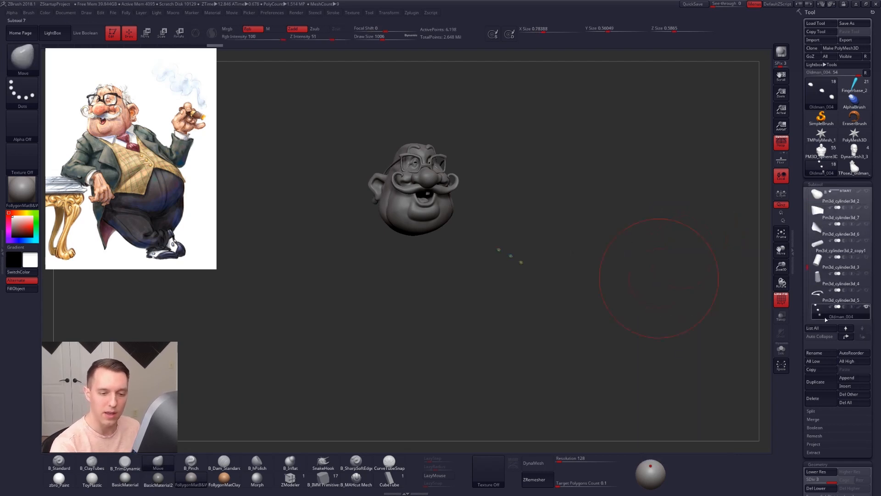
Step: Select the head subtool and reshape its lower jaw with the Move brush at draw size 633, with polyframe display off
{"action": "left_click", "coordinate": [436, 215], "text": "alt"}
{"action": "key", "text": "shift+f"}
{"action": "right_click_drag", "start_coordinate": [437, 215], "coordinate": [449, 275]}
{"action": "key", "text": "space"}
{"action": "left_click_drag", "start_coordinate": [451, 274], "coordinate": [443, 275]}
{"action": "right_click_drag", "start_coordinate": [444, 276], "coordinate": [473, 291], "text": "alt"}
{"action": "right_click_drag", "start_coordinate": [473, 291], "coordinate": [471, 320], "text": "ctrl"}
{"action": "key", "text": "space"}
{"action": "mouse_move", "coordinate": [406, 307]}
{"action": "left_mouse_down"}
{"action": "mouse_move", "coordinate": [411, 322]}
{"action": "mouse_move", "coordinate": [425, 319]}
{"action": "left_mouse_up"}
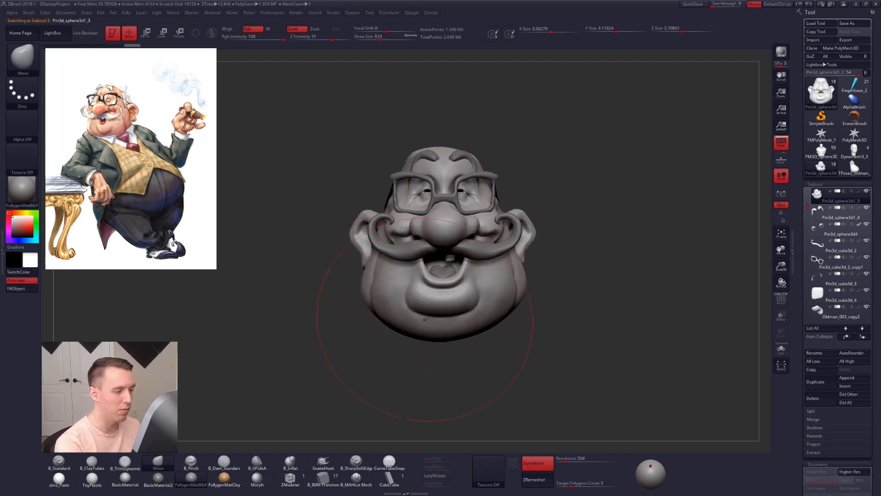
Step: Reduce the Move brush to draw size 335 and adjust the cheek and jowl contours, smoothing where needed
{"action": "key", "text": "space"}
{"action": "left_click_drag", "start_coordinate": [496, 254], "coordinate": [487, 254]}
{"action": "right_click_drag", "start_coordinate": [487, 253], "coordinate": [506, 295], "text": "alt"}
{"action": "right_click_drag", "start_coordinate": [606, 285], "coordinate": [528, 279]}
{"action": "key", "text": "space"}
{"action": "left_click_drag", "start_coordinate": [529, 279], "coordinate": [525, 279]}
{"action": "mouse_move", "coordinate": [508, 300]}
{"action": "right_mouse_down"}
{"action": "mouse_move", "coordinate": [476, 305]}
{"action": "mouse_move", "coordinate": [514, 314]}
{"action": "mouse_move", "coordinate": [571, 375]}
{"action": "mouse_move", "coordinate": [601, 370]}
{"action": "mouse_move", "coordinate": [590, 366]}
{"action": "right_mouse_up"}
{"action": "key", "text": "shift"}
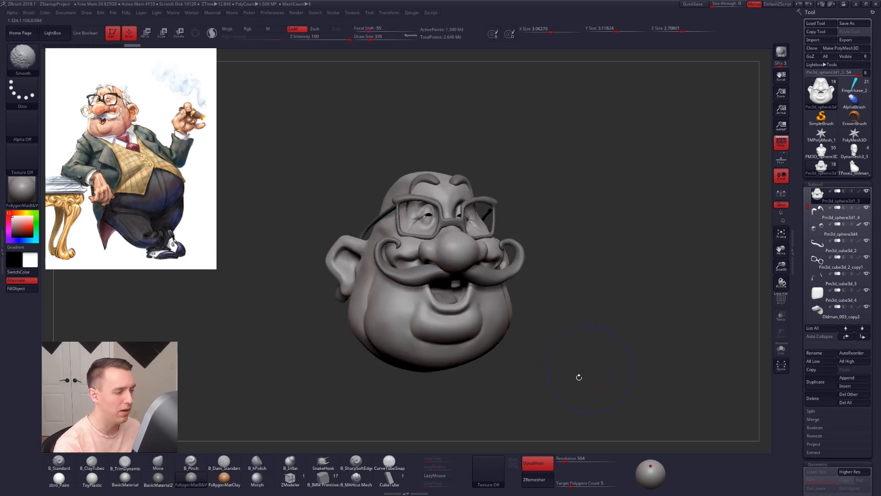
Step: Refine the sides of the jowls with the Move brush at draw sizes 292 and 447
{"action": "mouse_move", "coordinate": [512, 341]}
{"action": "right_mouse_down", "text": "alt"}
{"action": "mouse_move", "coordinate": [535, 284]}
{"action": "mouse_move", "coordinate": [510, 307]}
{"action": "right_mouse_up", "text": "alt"}
{"action": "key", "text": "space"}
{"action": "left_click", "coordinate": [543, 278]}
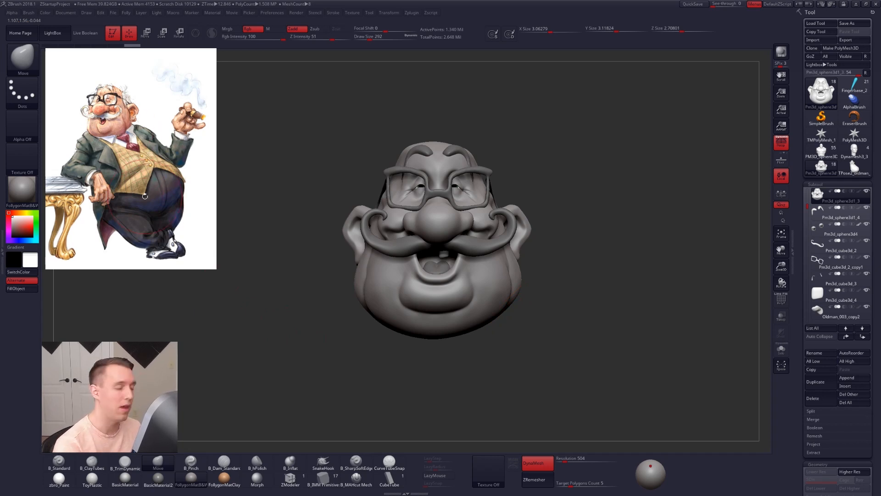
{"action": "right_click_drag", "start_coordinate": [487, 318], "coordinate": [497, 324], "text": "alt"}
{"action": "key", "text": "space"}
{"action": "left_click", "coordinate": [509, 316]}
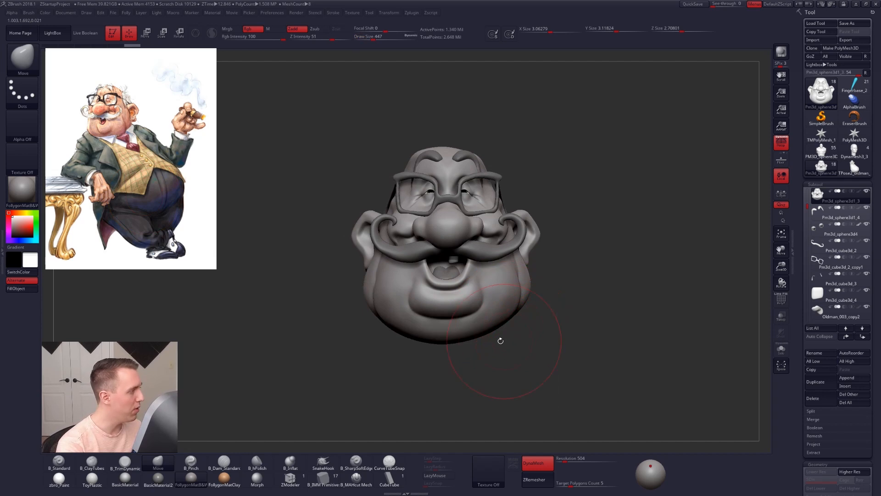
Step: Enlarge the Move brush to draw sizes 556 and 595, narrow the jowls slightly and adjust the underside of the chin
{"action": "key", "text": "space"}
{"action": "left_click", "coordinate": [484, 299]}
{"action": "key", "text": "ctrl"}
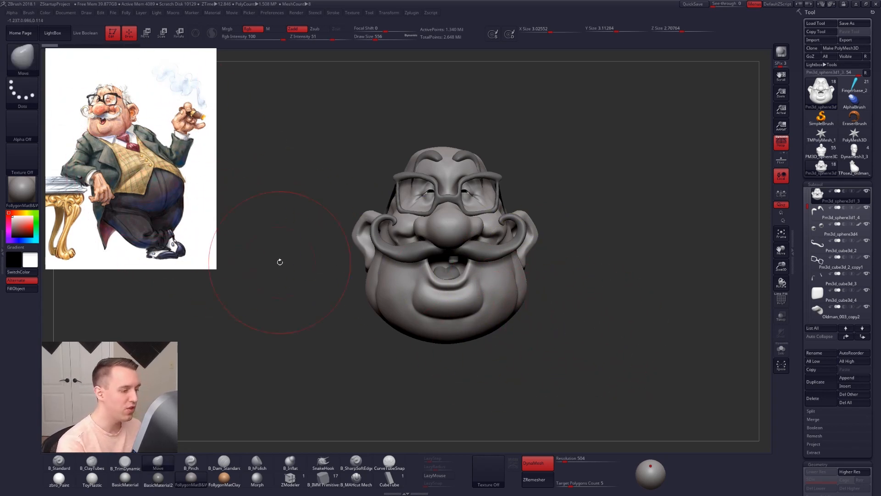
{"action": "key", "text": "space"}
{"action": "left_click_drag", "start_coordinate": [451, 327], "coordinate": [449, 331]}
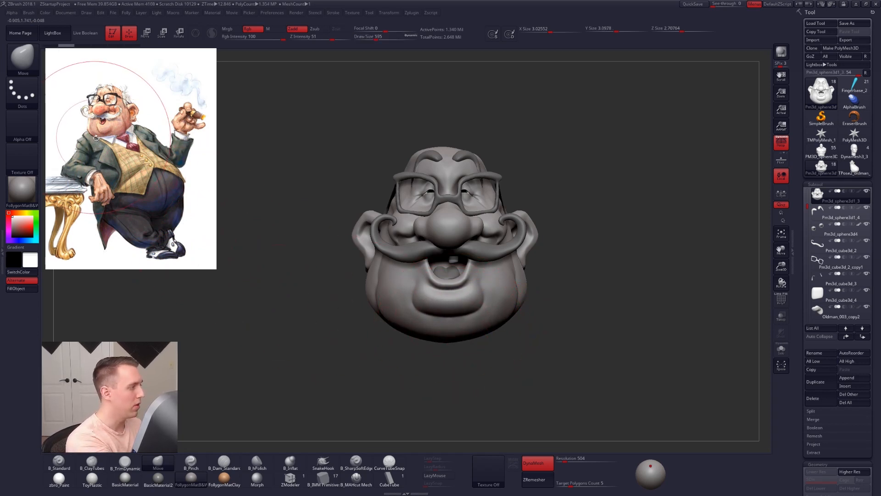
Step: Measure across the reference figure at chin level with a transpose line
{"action": "key", "text": "w"}
{"action": "left_click_drag", "start_coordinate": [71, 136], "coordinate": [163, 138]}
{"action": "key", "text": "q"}
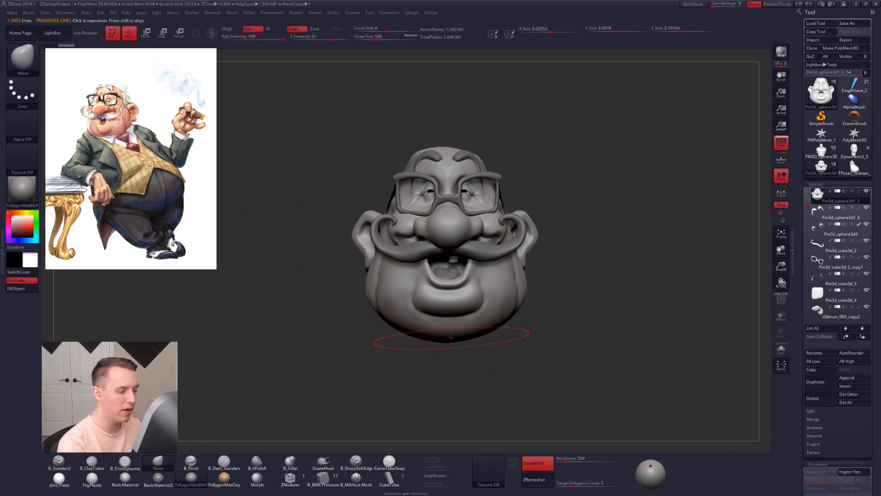
Step: Nudge the underside of the chin upward and show all hidden subtools
{"action": "left_click_drag", "start_coordinate": [452, 333], "coordinate": [450, 331]}
{"action": "mouse_move", "coordinate": [449, 334]}
{"action": "right_mouse_down"}
{"action": "mouse_move", "coordinate": [509, 337]}
{"action": "mouse_move", "coordinate": [477, 335]}
{"action": "mouse_move", "coordinate": [547, 283]}
{"action": "right_mouse_up"}
{"action": "key", "text": "ctrl+shift+a"}
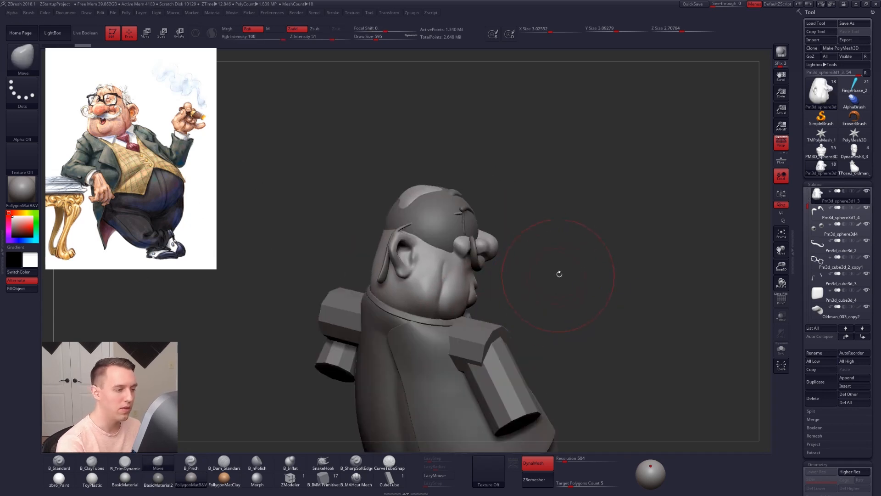
Step: Delete the leftover sphere subtool Oldman_003_copy1 inside the head
{"action": "left_click", "coordinate": [454, 228], "text": "alt"}
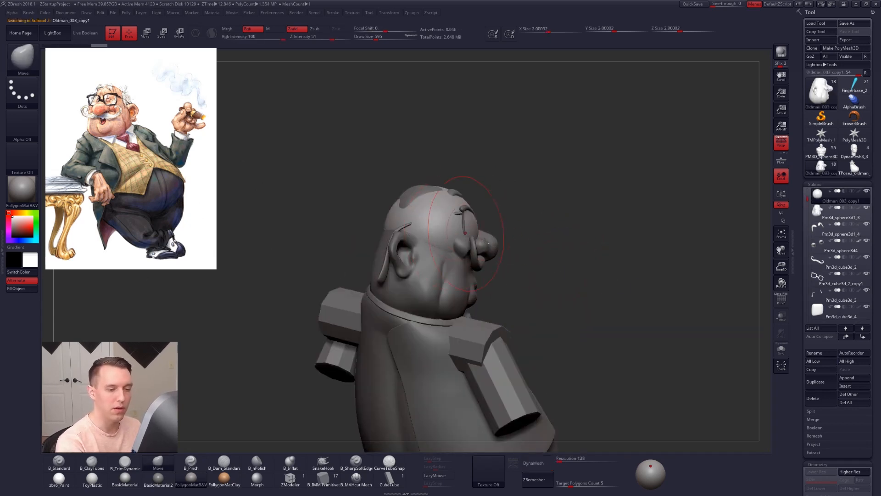
{"action": "left_click", "coordinate": [812, 398]}
{"action": "left_click", "coordinate": [758, 417]}
Step: Delete the three placeholder arm cylinders, including Pm3d_cylinder3d_3 and Pm3d_cylinder3d_4
{"action": "right_click_drag", "start_coordinate": [564, 337], "coordinate": [502, 304]}
{"action": "left_click", "coordinate": [489, 310], "text": "alt"}
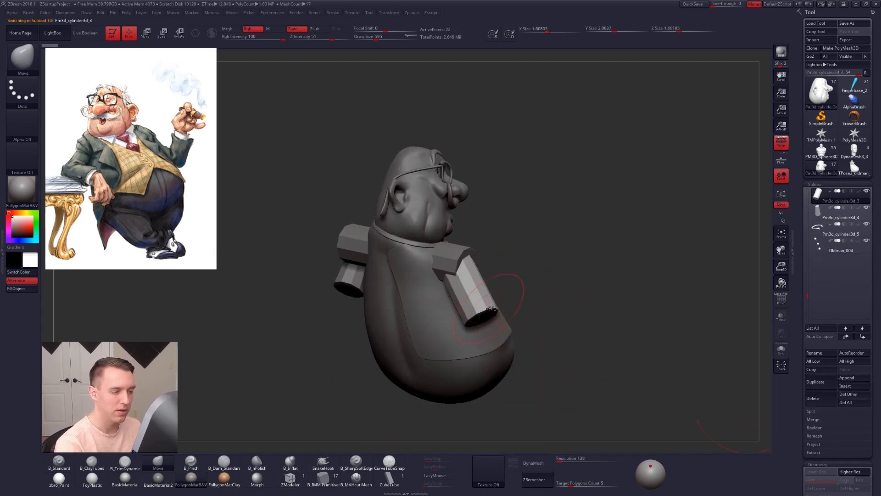
{"action": "left_click", "coordinate": [813, 398]}
{"action": "left_click", "coordinate": [757, 418]}
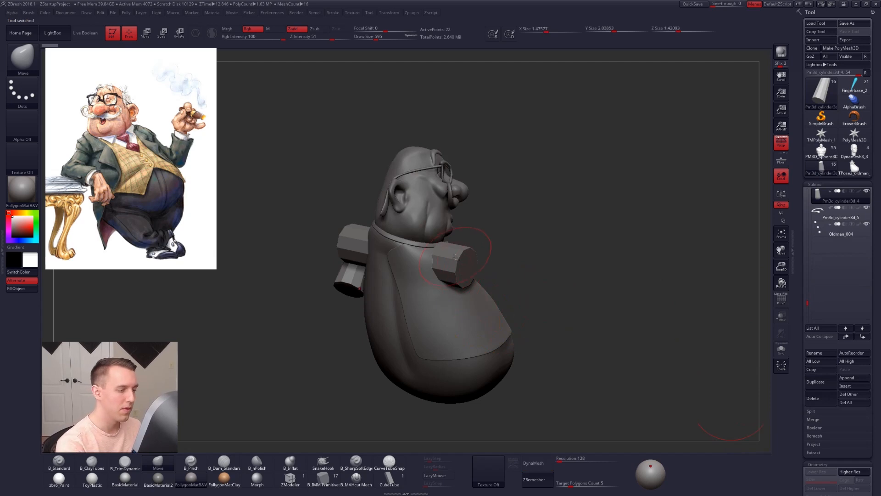
{"action": "left_click", "coordinate": [813, 398]}
{"action": "left_click", "coordinate": [758, 410]}
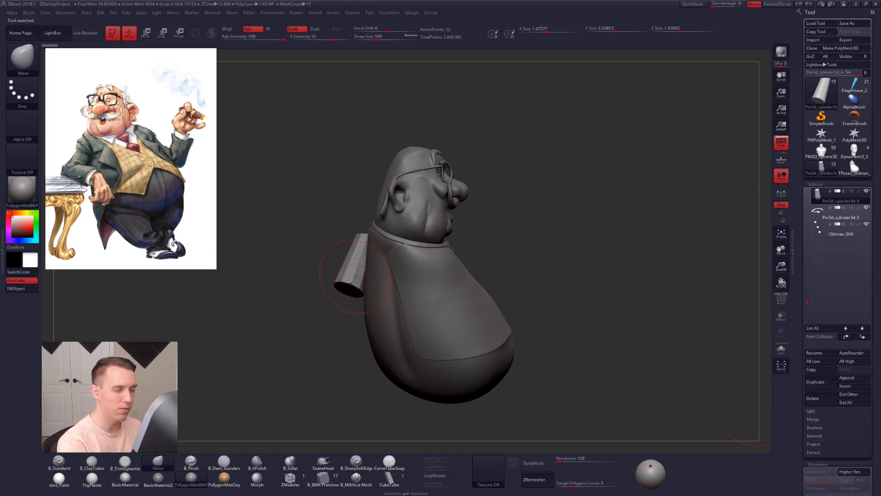
{"action": "left_click", "coordinate": [813, 398]}
{"action": "left_click", "coordinate": [758, 413]}
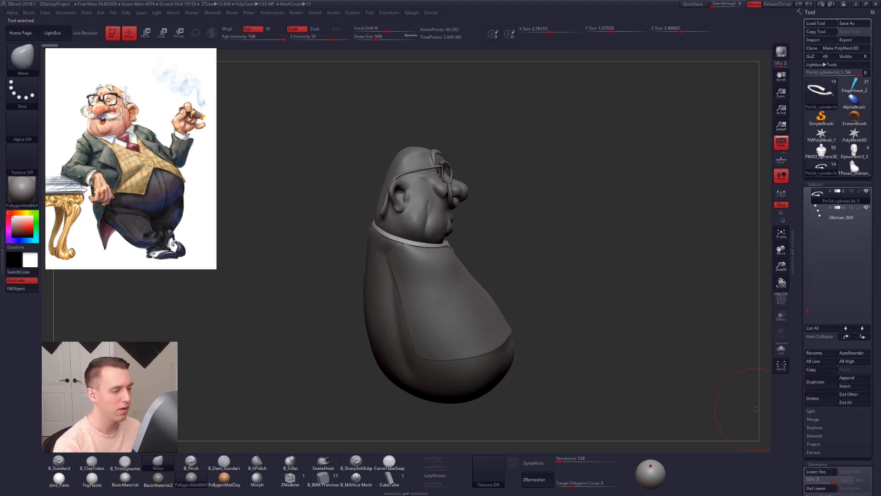
Step: Select the torso subtool Pm3d_cylinder3d_2 and set the Move brush's draw size to 1006
{"action": "right_click_drag", "start_coordinate": [518, 312], "coordinate": [515, 343]}
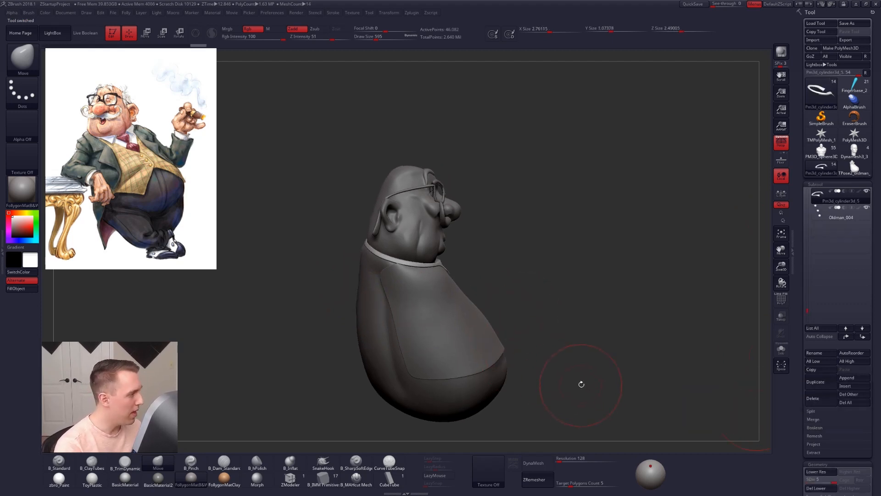
{"action": "left_click", "coordinate": [485, 356], "text": "alt"}
{"action": "right_click_drag", "start_coordinate": [484, 356], "coordinate": [491, 347]}
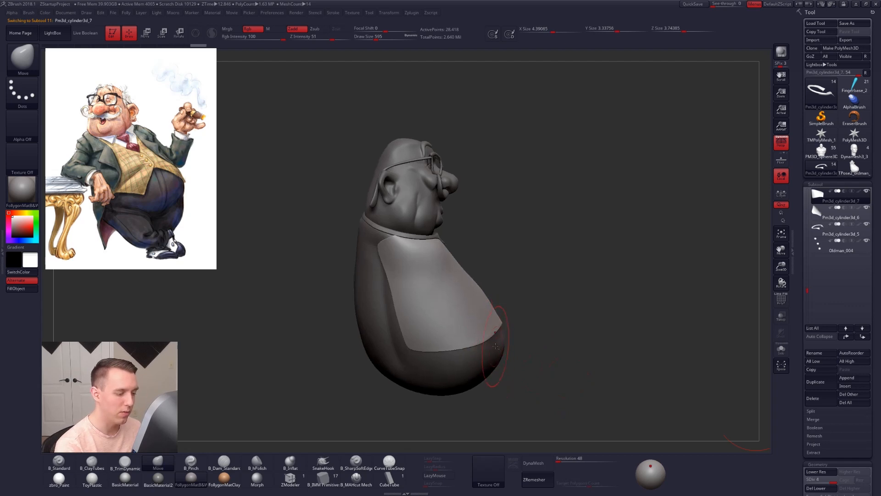
{"action": "left_click", "coordinate": [497, 346], "text": "alt"}
{"action": "right_click", "coordinate": [509, 335]}
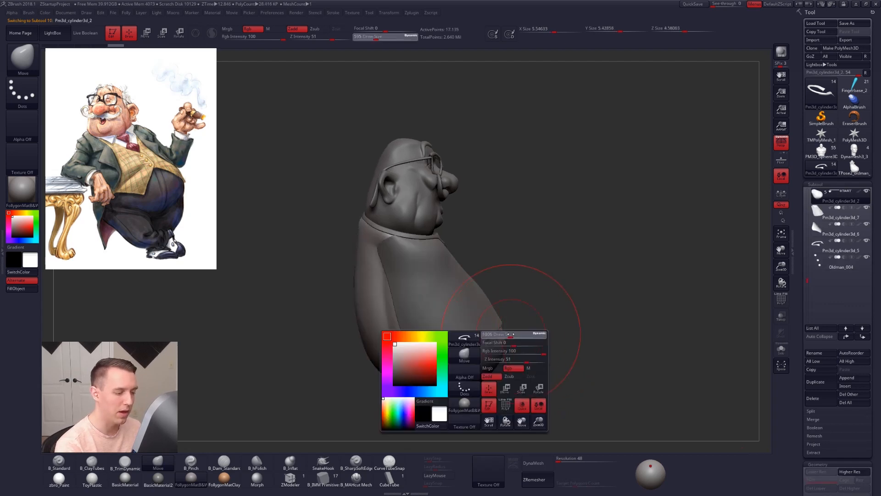
Step: Examine the torso's side profile and front view against the reference illustration
{"action": "key", "text": "ctrl"}
{"action": "mouse_move", "coordinate": [483, 272]}
{"action": "left_mouse_down", "text": "ctrl"}
{"action": "mouse_move", "coordinate": [454, 391]}
{"action": "mouse_move", "coordinate": [437, 304]}
{"action": "left_mouse_up", "text": "ctrl"}
{"action": "left_click_drag", "start_coordinate": [531, 341], "coordinate": [519, 356], "text": "ctrl"}
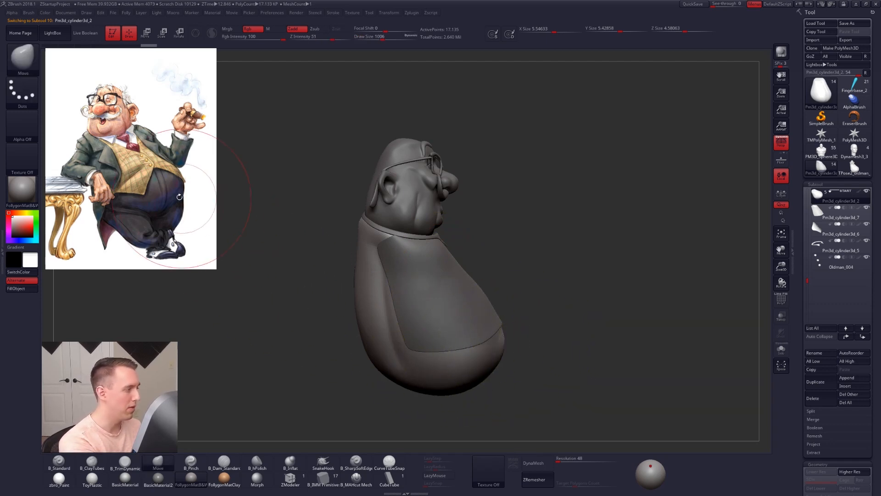
{"action": "mouse_move", "coordinate": [477, 388]}
{"action": "left_mouse_down", "text": "ctrl"}
{"action": "mouse_move", "coordinate": [503, 294]}
{"action": "mouse_move", "coordinate": [400, 284]}
{"action": "left_mouse_up", "text": "ctrl"}
{"action": "left_click_drag", "start_coordinate": [533, 324], "coordinate": [602, 311], "text": "ctrl"}
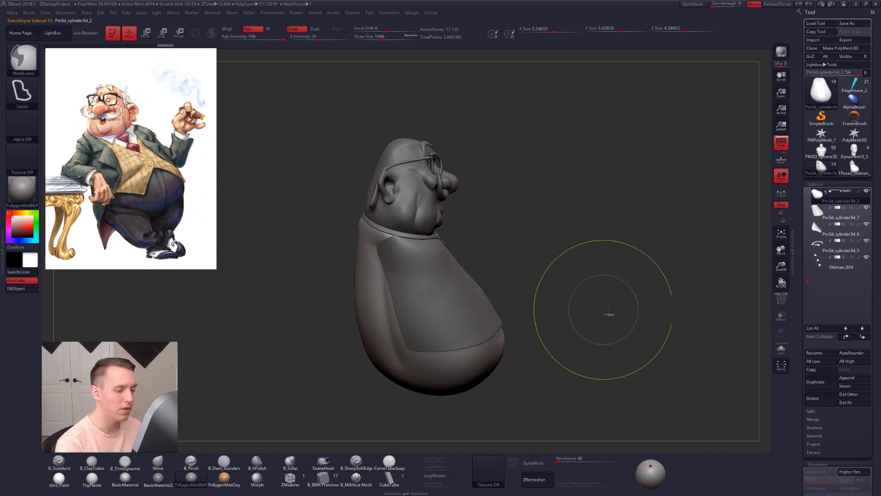
{"action": "right_click_drag", "start_coordinate": [515, 328], "coordinate": [475, 329]}
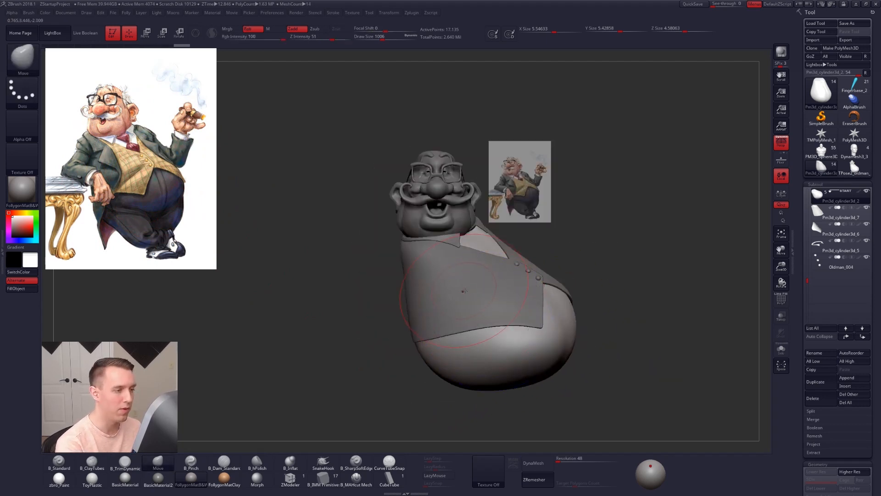
{"action": "right_click_drag", "start_coordinate": [464, 289], "coordinate": [496, 283]}
{"action": "right_click_drag", "start_coordinate": [466, 238], "coordinate": [518, 190]}
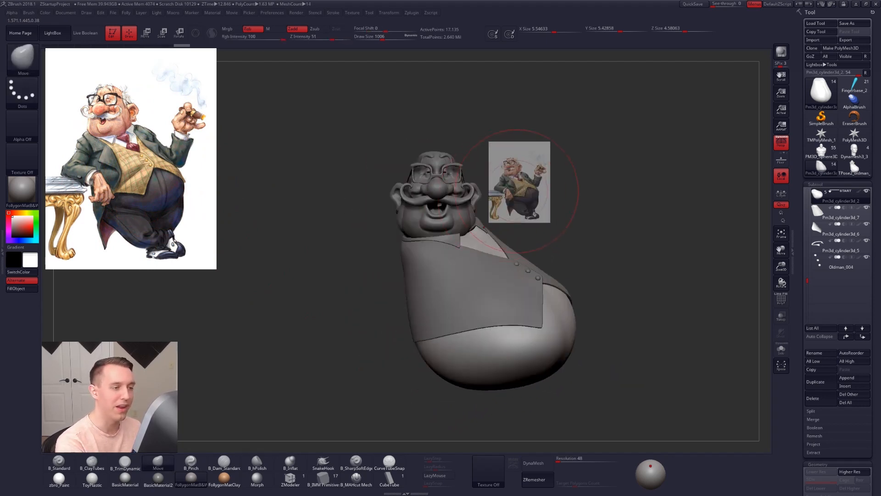
Step: Select the reference image subtool Oldman_003 and hide the torso and vest group headed by Pm3d_cylinder3d_2
{"action": "left_click", "coordinate": [519, 195], "text": "alt"}
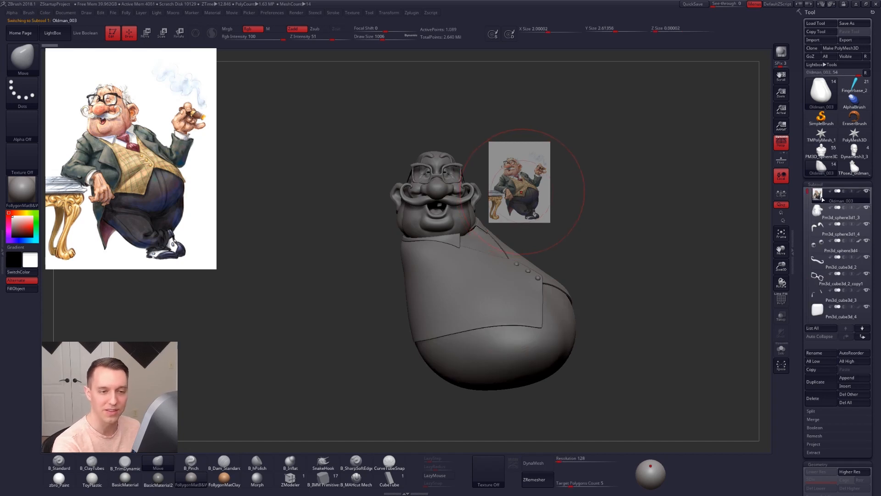
{"action": "left_click_drag", "start_coordinate": [807, 191], "coordinate": [807, 232]}
{"action": "left_click", "coordinate": [866, 257]}
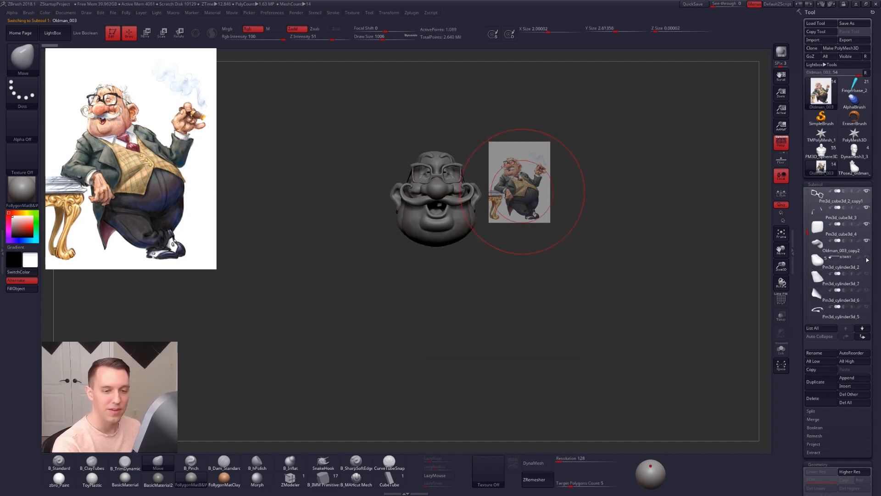
Step: Select the head subtool, reduce the Move brush size and adjust the chin area below the lower lip
{"action": "left_click", "coordinate": [458, 228], "text": "alt"}
{"action": "mouse_move", "coordinate": [459, 234]}
{"action": "right_mouse_down", "text": "alt"}
{"action": "mouse_move", "coordinate": [465, 340]}
{"action": "mouse_move", "coordinate": [453, 350]}
{"action": "right_mouse_up", "text": "alt"}
{"action": "left_click_drag", "start_coordinate": [452, 350], "coordinate": [454, 343]}
{"action": "key", "text": "space"}
{"action": "left_click", "coordinate": [461, 322]}
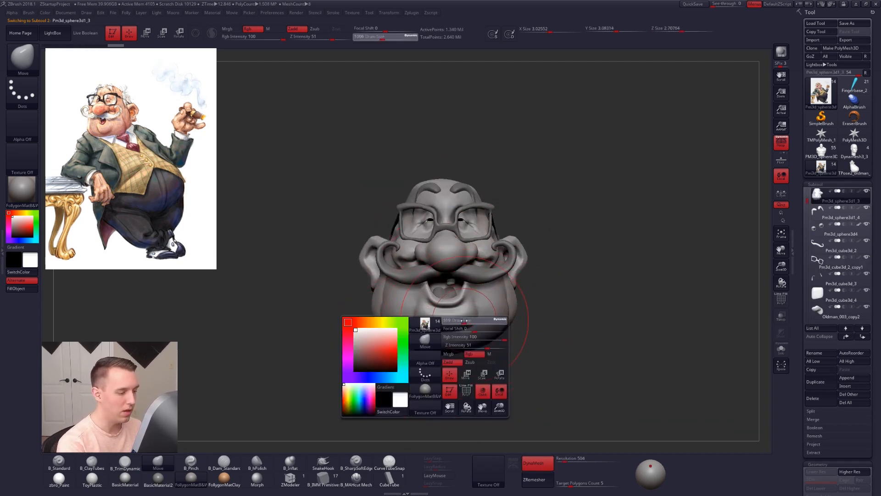
{"action": "mouse_move", "coordinate": [453, 322]}
{"action": "right_mouse_down", "text": "alt"}
{"action": "mouse_move", "coordinate": [444, 322]}
{"action": "mouse_move", "coordinate": [450, 339]}
{"action": "mouse_move", "coordinate": [455, 312]}
{"action": "mouse_move", "coordinate": [455, 320]}
{"action": "right_mouse_up", "text": "alt"}
Step: Reduce the Move brush to draw size 181 and reshape the lower lip from the front and below
{"action": "key", "text": "space"}
{"action": "left_click", "coordinate": [447, 334]}
{"action": "key", "text": "space"}
{"action": "left_click", "coordinate": [453, 323]}
{"action": "key", "text": "space"}
{"action": "left_click", "coordinate": [454, 321]}
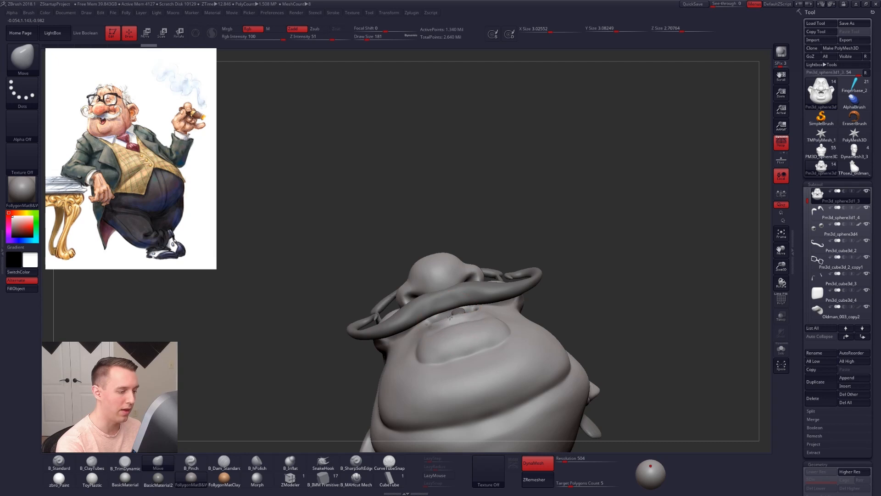
{"action": "mouse_move", "coordinate": [450, 315]}
{"action": "right_mouse_down"}
{"action": "mouse_move", "coordinate": [464, 307]}
{"action": "mouse_move", "coordinate": [482, 315]}
{"action": "mouse_move", "coordinate": [476, 309]}
{"action": "right_mouse_up"}
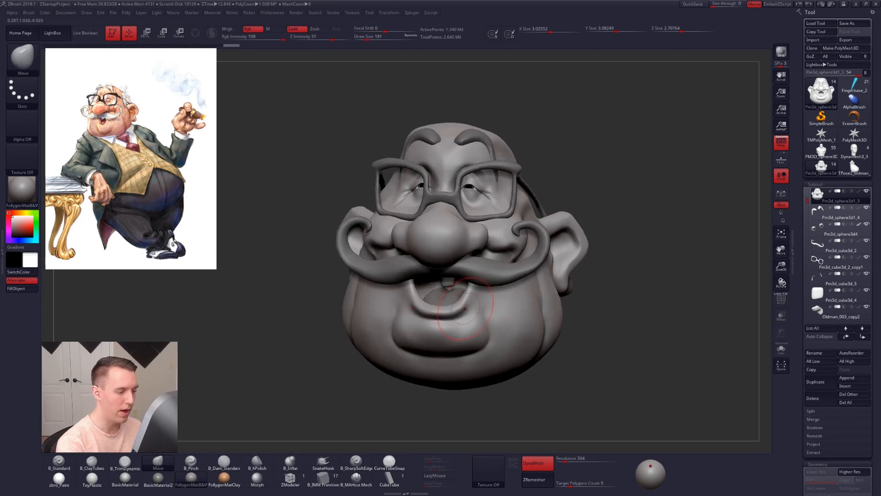
{"action": "right_click_drag", "start_coordinate": [414, 321], "coordinate": [459, 318]}
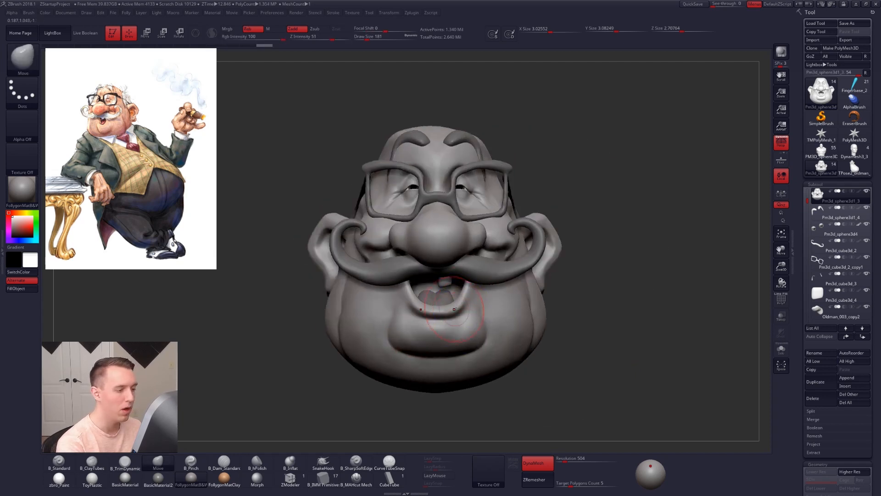
Step: Isolate the head and refine the mouth corners and lower lip with the Move brush at draw size 160
{"action": "key", "text": "alt+s"}
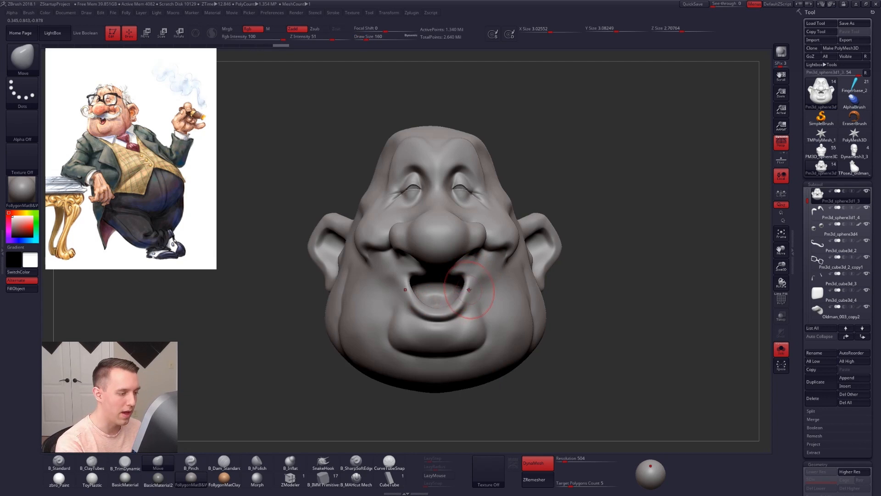
{"action": "right_click_drag", "start_coordinate": [461, 312], "coordinate": [461, 177]}
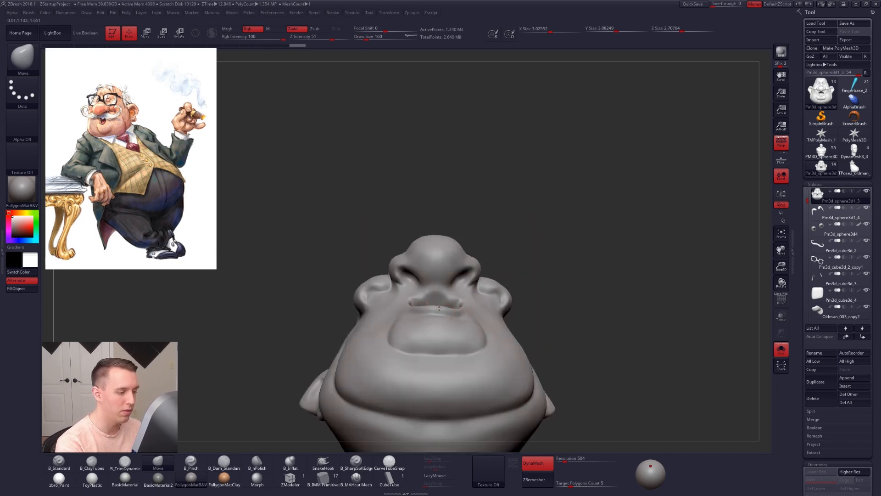
{"action": "mouse_move", "coordinate": [439, 307]}
{"action": "right_mouse_down", "text": "shift"}
{"action": "mouse_move", "coordinate": [573, 362]}
{"action": "mouse_move", "coordinate": [565, 360]}
{"action": "right_mouse_up", "text": "shift"}
{"action": "key", "text": "shift+f"}
{"action": "key", "text": "shift+f"}
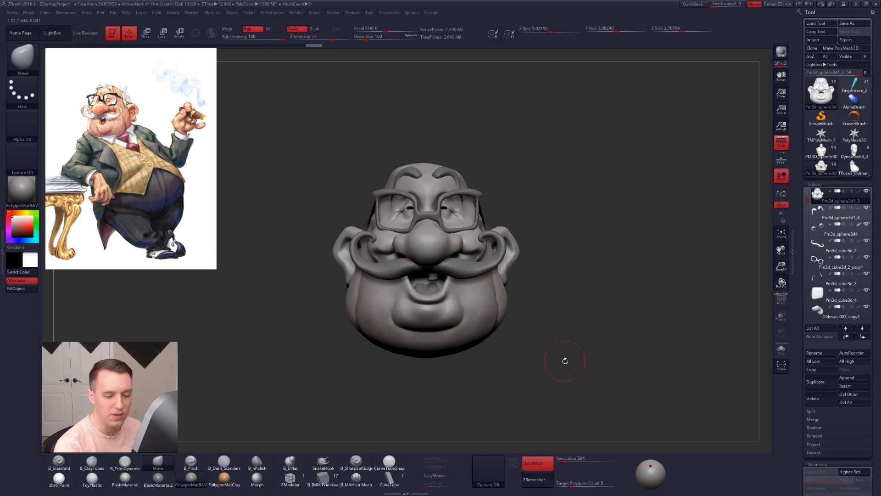
Step: Reduce the Move brush to draw size 96 and reshape the cheek fold beside the nose under the moustache curl
{"action": "mouse_move", "coordinate": [568, 378]}
{"action": "right_mouse_down"}
{"action": "mouse_move", "coordinate": [494, 309]}
{"action": "mouse_move", "coordinate": [486, 288]}
{"action": "mouse_move", "coordinate": [493, 284]}
{"action": "right_mouse_up"}
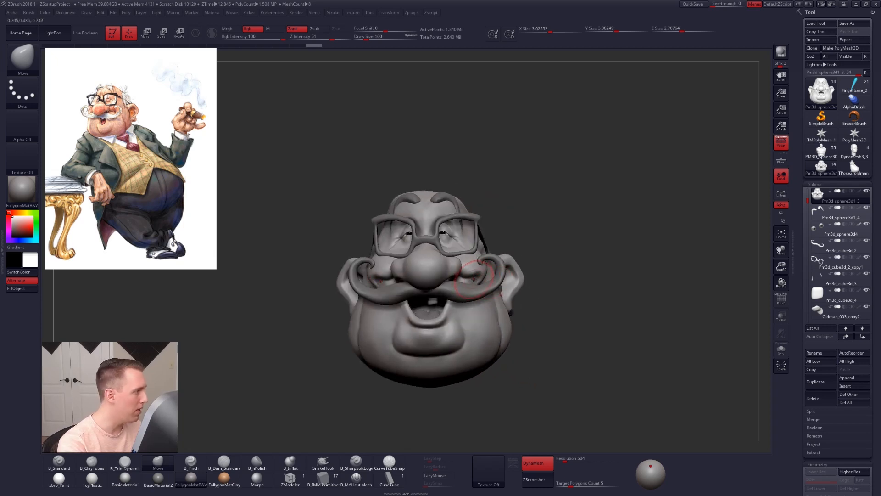
{"action": "mouse_move", "coordinate": [479, 276]}
{"action": "right_mouse_down"}
{"action": "mouse_move", "coordinate": [452, 275]}
{"action": "mouse_move", "coordinate": [457, 259]}
{"action": "mouse_move", "coordinate": [475, 286]}
{"action": "right_mouse_up"}
{"action": "key", "text": "shift+s"}
{"action": "key", "text": "space"}
{"action": "left_click_drag", "start_coordinate": [475, 286], "coordinate": [474, 283]}
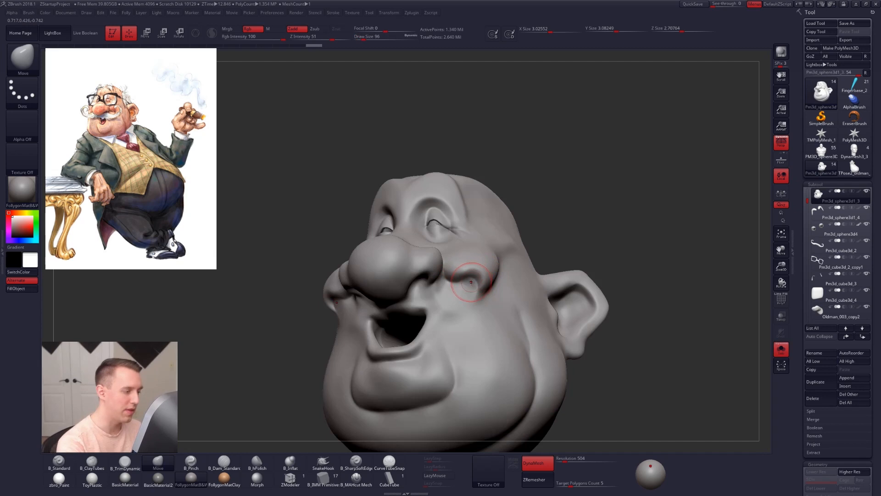
{"action": "right_click_drag", "start_coordinate": [472, 282], "coordinate": [478, 274]}
Step: Build up the cheeks beside the nose with the ClayTubes brush at draw size 113 and smooth the surface
{"action": "key", "text": "b"}
{"action": "key", "text": "c"}
{"action": "key", "text": "t"}
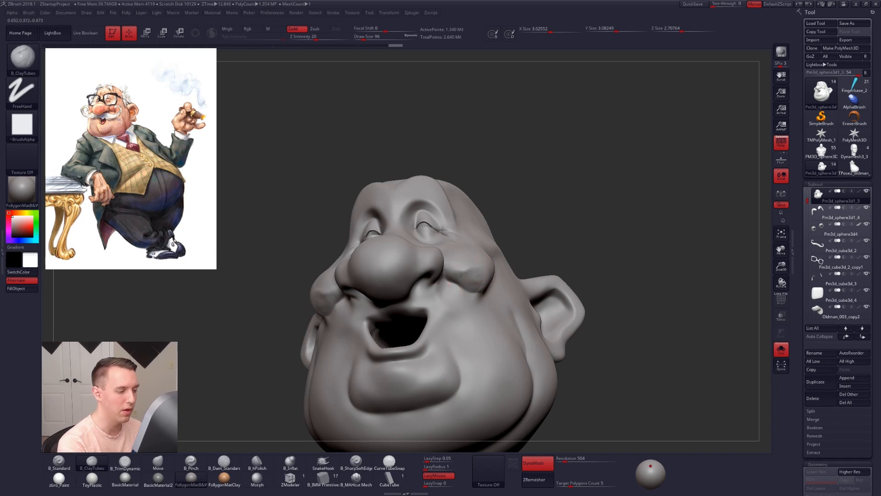
{"action": "key", "text": "space"}
{"action": "mouse_move", "coordinate": [472, 282]}
{"action": "left_mouse_down"}
{"action": "mouse_move", "coordinate": [464, 265]}
{"action": "mouse_move", "coordinate": [463, 279]}
{"action": "mouse_move", "coordinate": [475, 278]}
{"action": "left_mouse_up"}
{"action": "right_click_drag", "start_coordinate": [480, 272], "coordinate": [418, 286]}
{"action": "left_click_drag", "start_coordinate": [472, 278], "coordinate": [488, 275], "text": "shift"}
{"action": "mouse_move", "coordinate": [486, 276]}
{"action": "right_mouse_down"}
{"action": "mouse_move", "coordinate": [440, 274]}
{"action": "mouse_move", "coordinate": [526, 279]}
{"action": "mouse_move", "coordinate": [473, 288]}
{"action": "mouse_move", "coordinate": [580, 313]}
{"action": "right_mouse_up"}
{"action": "key", "text": "shift+f"}
{"action": "key", "text": "shift+f"}
{"action": "right_click_drag", "start_coordinate": [553, 284], "coordinate": [578, 290], "text": "alt"}
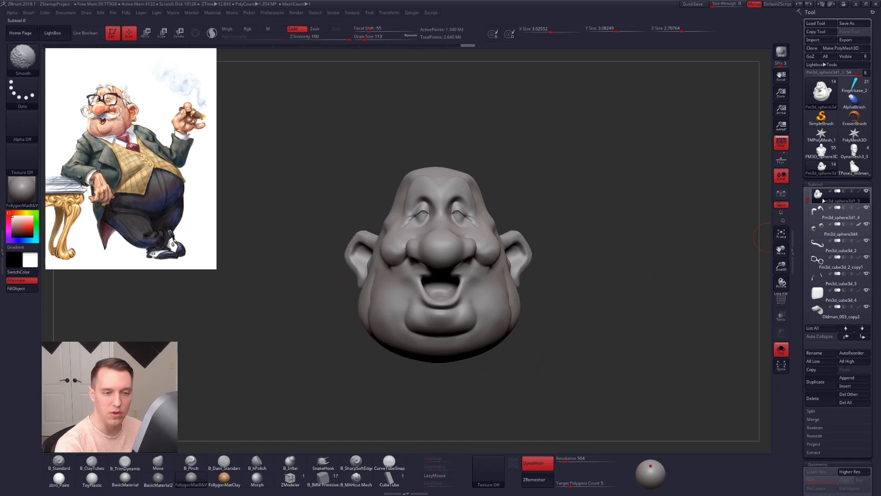
{"action": "mouse_move", "coordinate": [821, 206]}
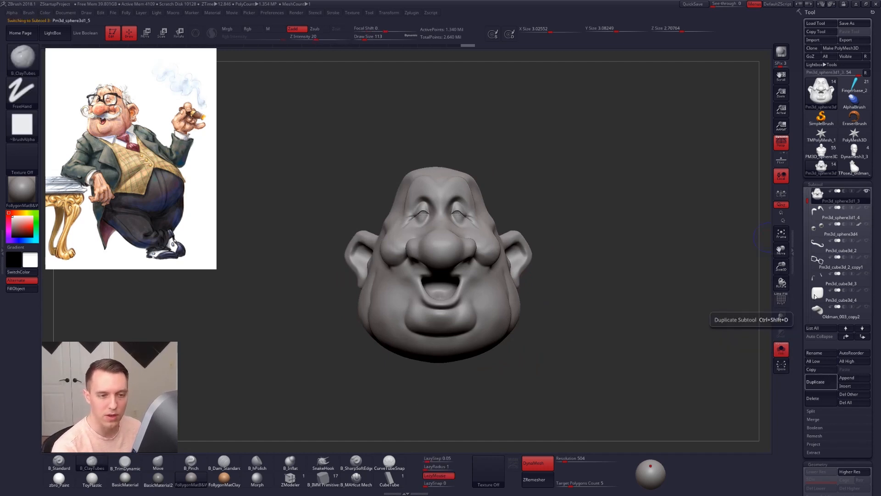
Step: Duplicate the isolated head subtool to keep a detailed copy
{"action": "left_click", "coordinate": [815, 381]}
{"action": "key", "text": "shift+f"}
{"action": "key", "text": "shift+f"}
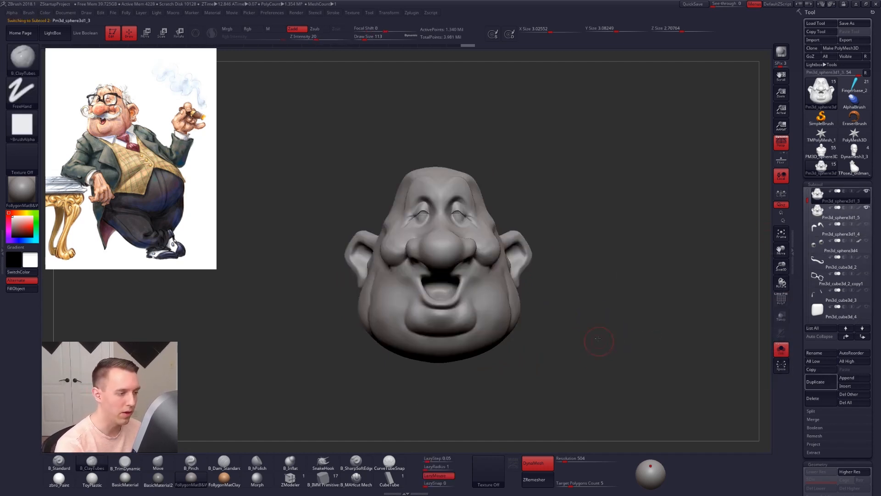
{"action": "right_click_drag", "start_coordinate": [601, 345], "coordinate": [593, 322], "text": "alt"}
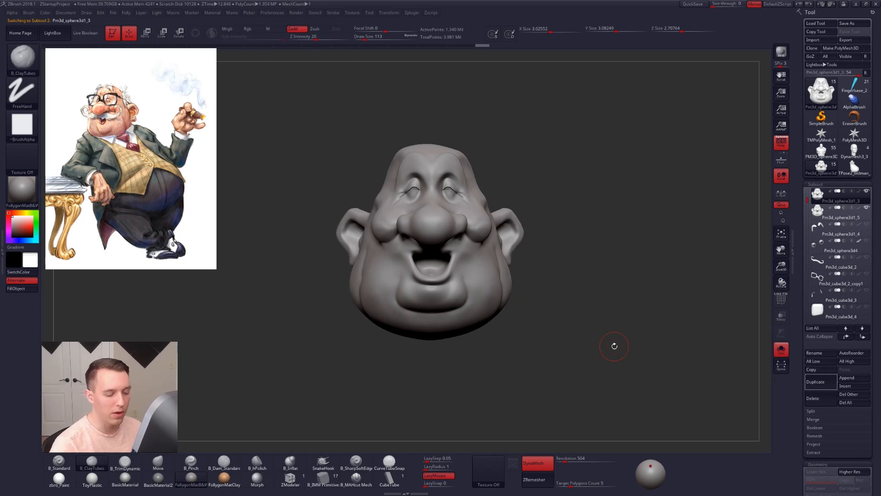
Step: Turn off DynaMesh on the head and ZRemesh it with a target polygon count of 5
{"action": "left_click", "coordinate": [552, 466]}
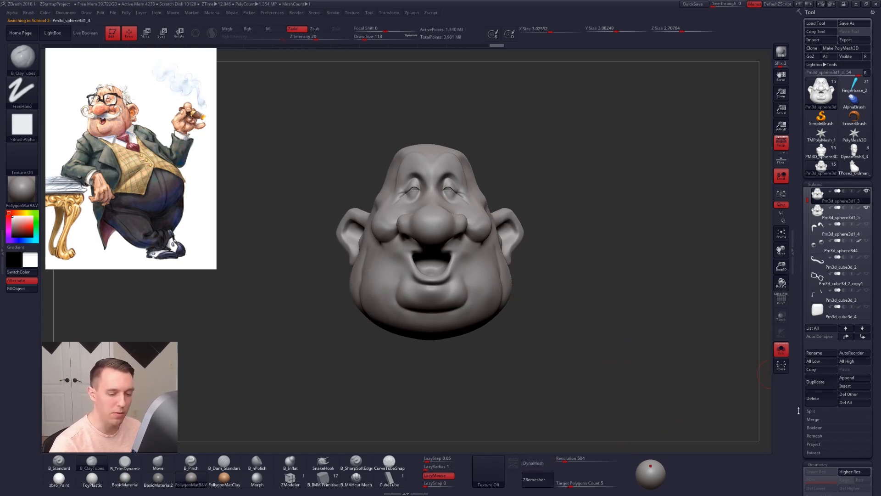
{"action": "scroll", "coordinate": [821, 332], "scroll_direction": "down", "scroll_amount": 5}
{"action": "left_click", "coordinate": [827, 325]}
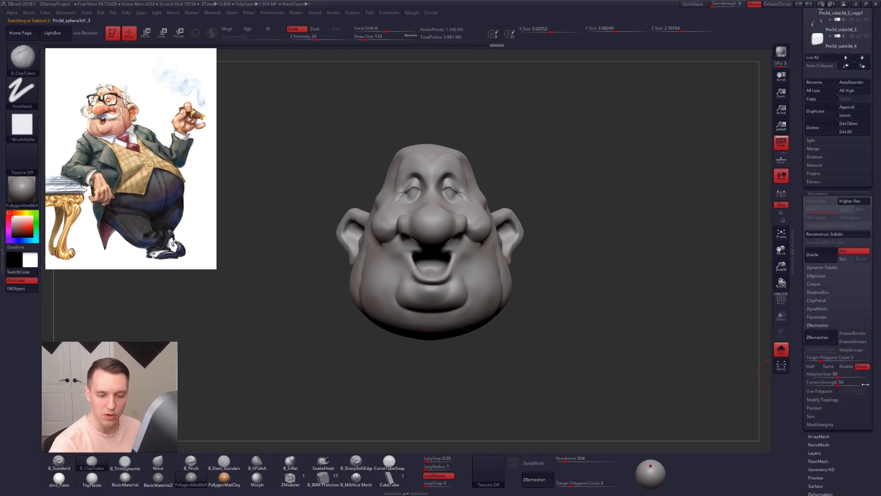
{"action": "left_click", "coordinate": [822, 338]}
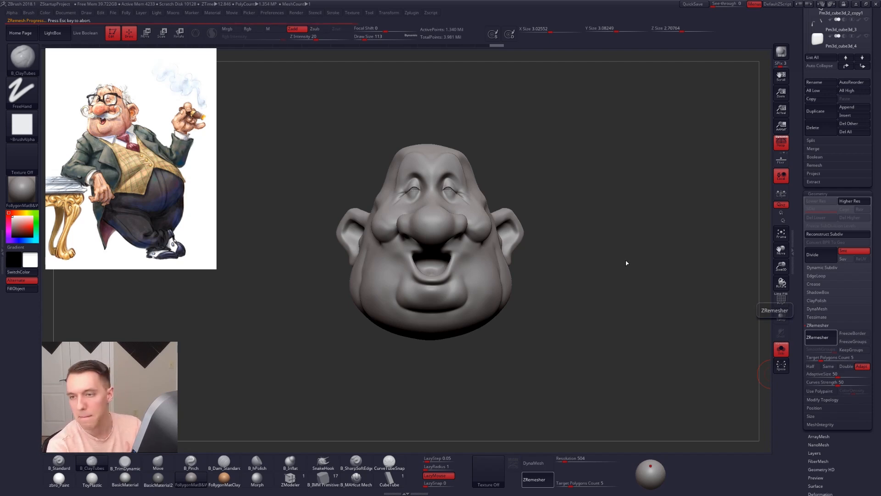
{"action": "mouse_move", "coordinate": [626, 261]}
{"action": "left_mouse_down"}
{"action": "mouse_move", "coordinate": [697, 262]}
{"action": "mouse_move", "coordinate": [615, 263]}
{"action": "left_mouse_up"}
{"action": "key", "text": "shift+f"}
{"action": "key", "text": "shift+f"}
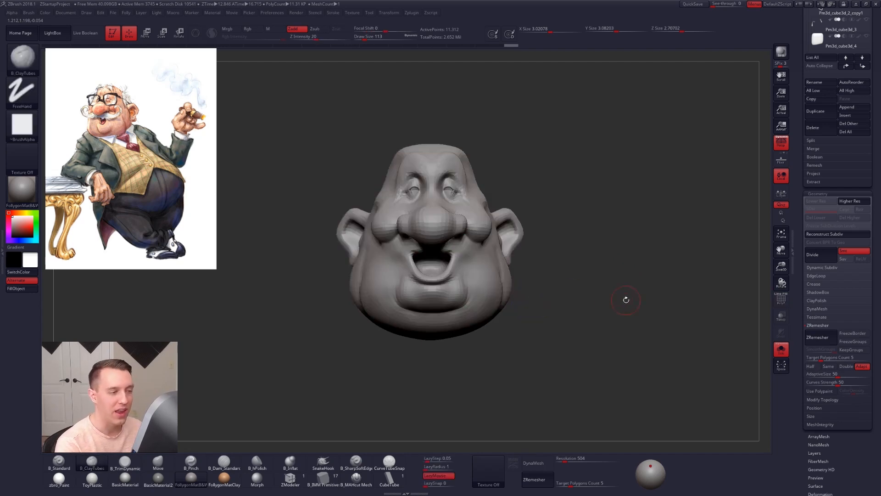
Step: Subdivide the remeshed head to level 4 and project the duplicate's detail onto it
{"action": "key", "text": "ctrl+d"}
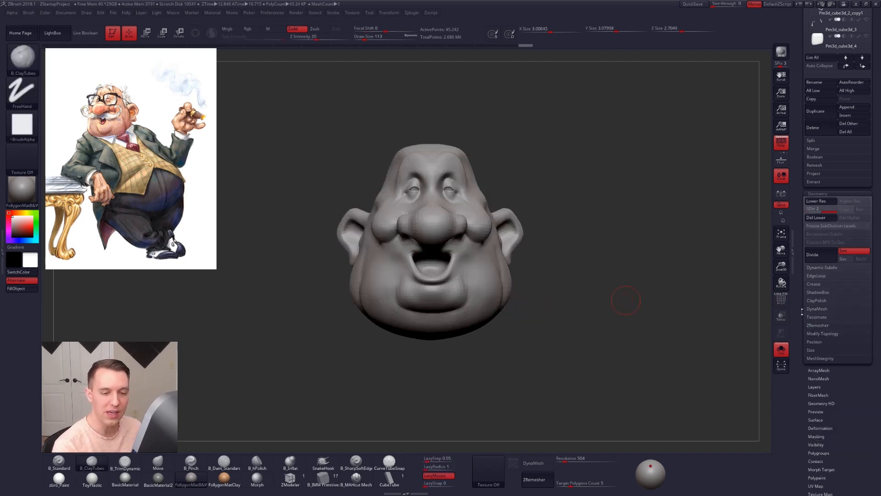
{"action": "scroll", "coordinate": [809, 365], "scroll_direction": "up", "scroll_amount": 5}
{"action": "left_click", "coordinate": [819, 347]}
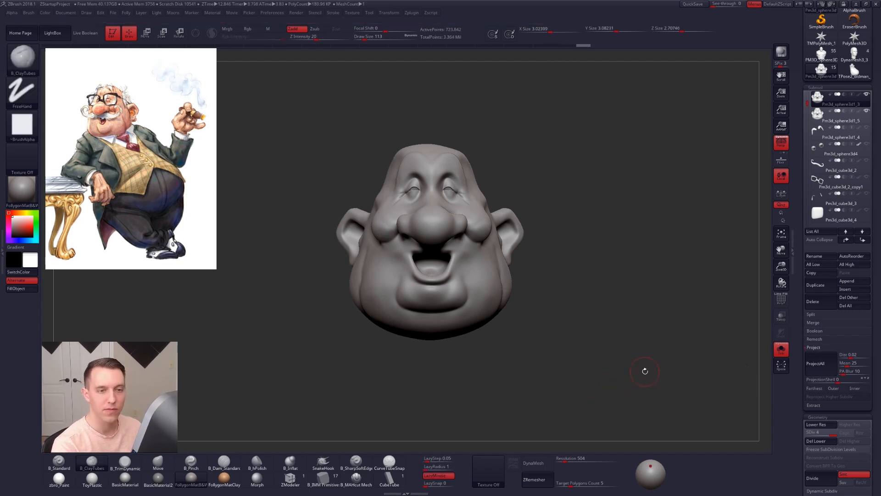
Step: Delete the duplicate head subtool and show the glasses, moustache and eyebrows around the head again
{"action": "left_click", "coordinate": [813, 301]}
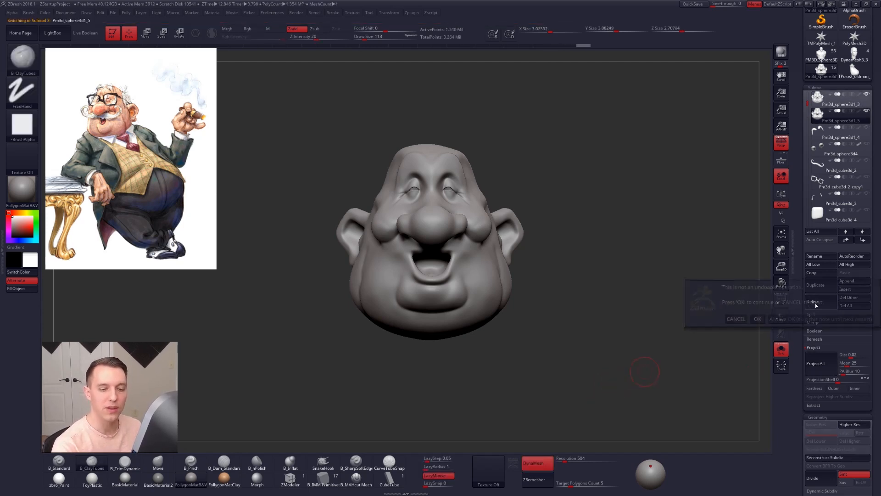
{"action": "left_click", "coordinate": [764, 318]}
{"action": "left_click", "coordinate": [867, 111], "text": "shift"}
{"action": "left_click_drag", "start_coordinate": [808, 104], "coordinate": [812, 88]}
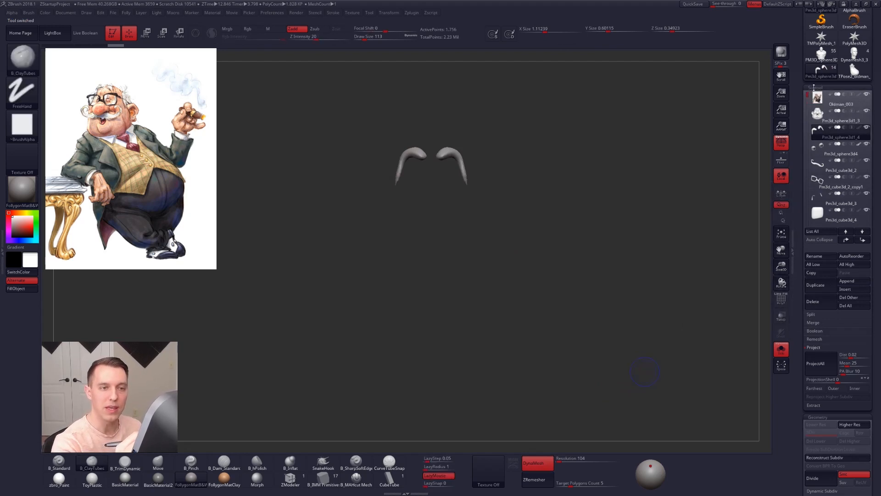
{"action": "left_click", "coordinate": [813, 98]}
{"action": "left_click_drag", "start_coordinate": [809, 96], "coordinate": [812, 137]}
{"action": "key", "text": "alt+s"}
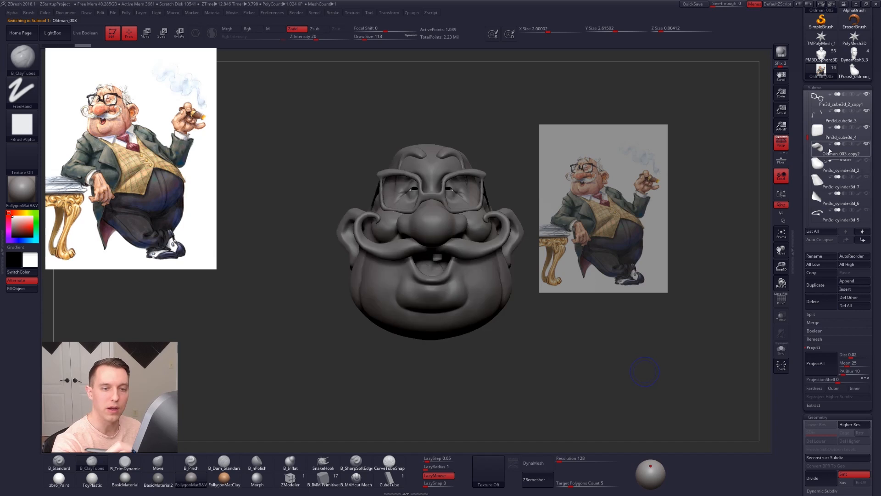
Step: Select the head, drop it to its lowest subdivision level and enlarge the brush to draw size 414
{"action": "left_click", "coordinate": [484, 268], "text": "alt"}
{"action": "key", "text": "shift+d"}
{"action": "key", "text": "shift+d"}
{"action": "key", "text": "shift+d"}
{"action": "key", "text": "space"}
{"action": "mouse_move", "coordinate": [507, 261]}
{"action": "left_mouse_down"}
{"action": "mouse_move", "coordinate": [514, 267]}
{"action": "mouse_move", "coordinate": [503, 274]}
{"action": "left_mouse_up"}
{"action": "right_click_drag", "start_coordinate": [503, 275], "coordinate": [501, 287], "text": "shift"}
{"action": "key", "text": "space"}
{"action": "left_click_drag", "start_coordinate": [473, 296], "coordinate": [481, 297]}
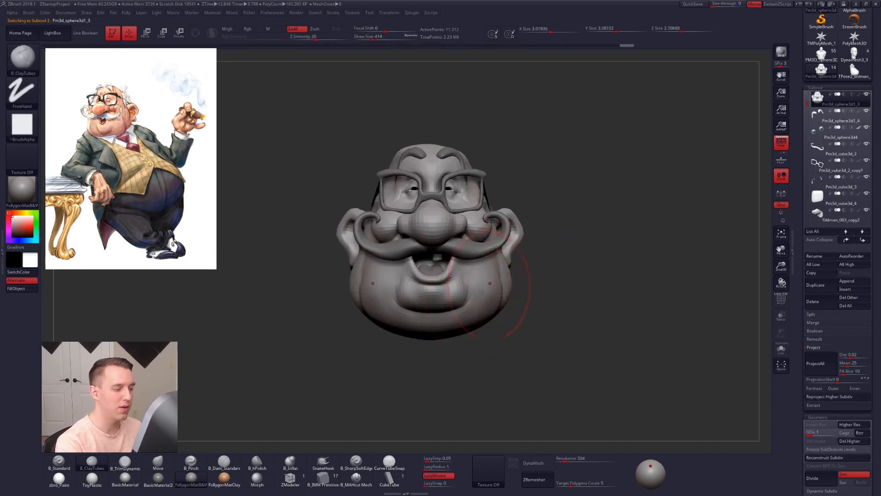
Step: Reshape the chin and jowls with the Move brush and enlarge it for broad changes in profile
{"action": "key", "text": "b"}
{"action": "key", "text": "m"}
{"action": "key", "text": "v"}
{"action": "left_click_drag", "start_coordinate": [441, 322], "coordinate": [442, 329]}
{"action": "right_click_drag", "start_coordinate": [445, 330], "coordinate": [487, 351]}
{"action": "key", "text": "space"}
{"action": "left_click_drag", "start_coordinate": [499, 314], "coordinate": [503, 315]}
{"action": "right_click_drag", "start_coordinate": [508, 338], "coordinate": [505, 330], "text": "ctrl"}
{"action": "key", "text": "space"}
{"action": "left_click_drag", "start_coordinate": [471, 322], "coordinate": [477, 321]}
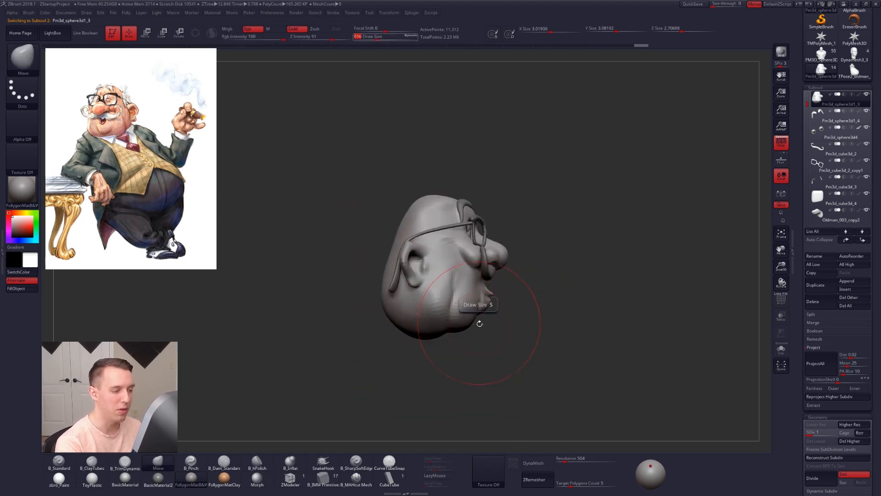
Step: Push the underside of the jaw and jowls into shape from the side with the large Move brush
{"action": "right_click_drag", "start_coordinate": [477, 321], "coordinate": [482, 279], "text": "shift"}
{"action": "mouse_move", "coordinate": [468, 323]}
{"action": "right_mouse_down"}
{"action": "mouse_move", "coordinate": [477, 340]}
{"action": "mouse_move", "coordinate": [478, 324]}
{"action": "mouse_move", "coordinate": [454, 325]}
{"action": "right_mouse_up"}
{"action": "key", "text": "space"}
{"action": "left_click_drag", "start_coordinate": [491, 310], "coordinate": [484, 311]}
{"action": "right_click_drag", "start_coordinate": [494, 319], "coordinate": [454, 327]}
{"action": "right_click_drag", "start_coordinate": [558, 301], "coordinate": [506, 303], "text": "alt"}
{"action": "key", "text": "space"}
{"action": "left_click_drag", "start_coordinate": [526, 270], "coordinate": [536, 269]}
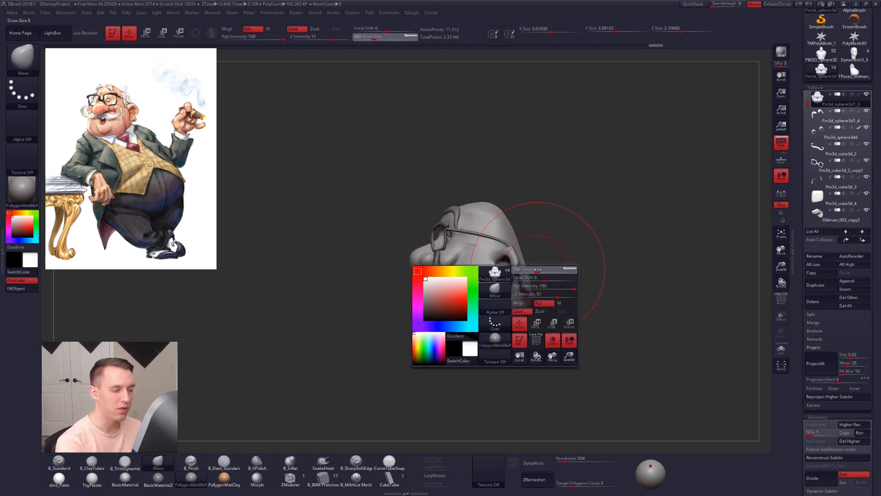
Step: Reshape the back of the skull and lift the lower back of the head in profile with the Move brush
{"action": "mouse_move", "coordinate": [516, 263]}
{"action": "right_mouse_down", "text": "alt"}
{"action": "mouse_move", "coordinate": [496, 274]}
{"action": "mouse_move", "coordinate": [498, 284]}
{"action": "right_mouse_up", "text": "alt"}
{"action": "left_click_drag", "start_coordinate": [504, 254], "coordinate": [508, 251]}
{"action": "key", "text": "space"}
{"action": "left_click_drag", "start_coordinate": [508, 247], "coordinate": [498, 227]}
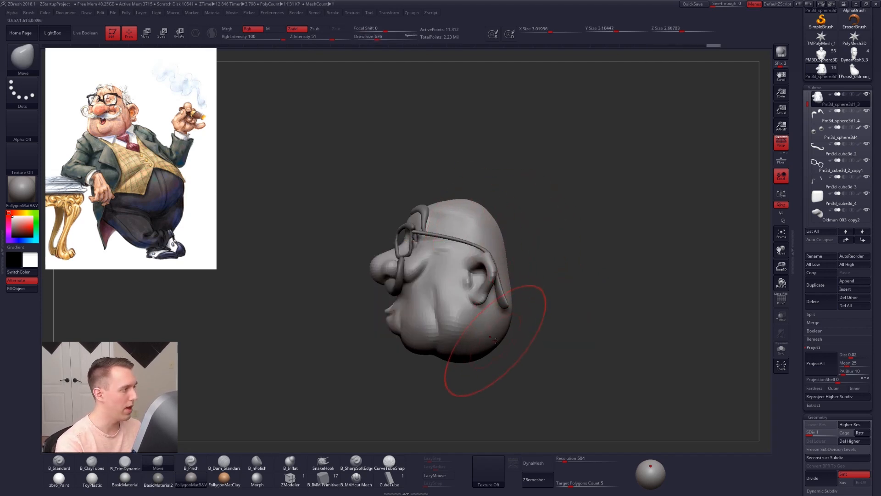
{"action": "left_click_drag", "start_coordinate": [486, 352], "coordinate": [491, 342]}
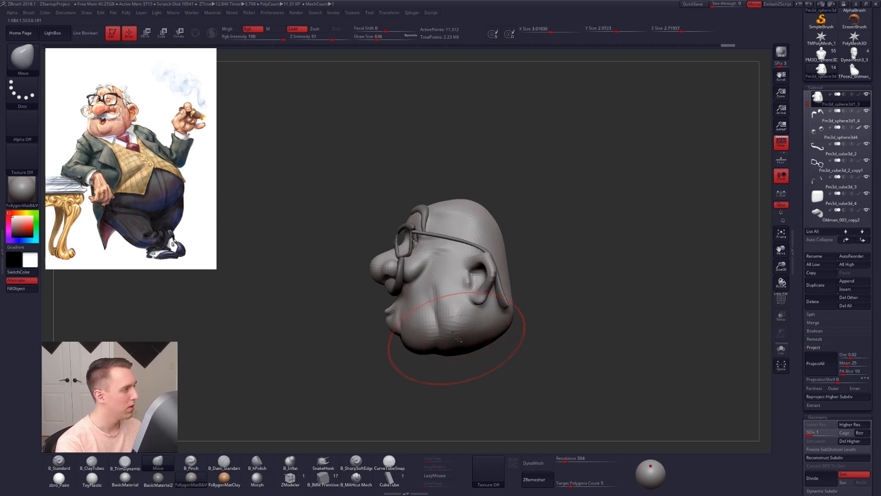
{"action": "right_click_drag", "start_coordinate": [457, 336], "coordinate": [483, 326], "text": "alt"}
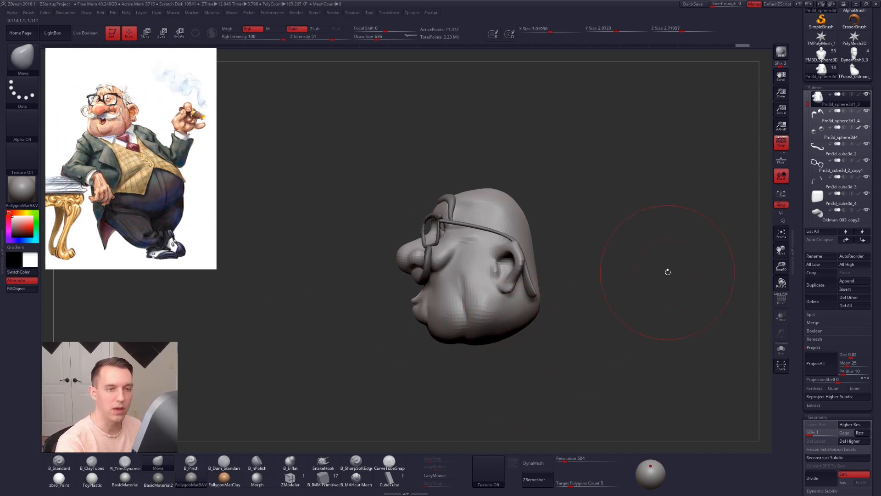
Step: Show the body subtools again and delete the Oldman_003 reference image plane
{"action": "left_click", "coordinate": [867, 94], "text": "shift"}
{"action": "left_click_drag", "start_coordinate": [808, 104], "coordinate": [812, 90]}
{"action": "left_click", "coordinate": [829, 99]}
{"action": "left_click", "coordinate": [824, 347]}
{"action": "left_click", "coordinate": [817, 303]}
{"action": "left_click", "coordinate": [759, 323]}
Step: Fit the back of the head and neck to the shirt collar with the Move brush at draw size 500
{"action": "mouse_move", "coordinate": [527, 282]}
{"action": "right_mouse_down"}
{"action": "mouse_move", "coordinate": [579, 286]}
{"action": "mouse_move", "coordinate": [574, 294]}
{"action": "right_mouse_up"}
{"action": "right_click", "coordinate": [542, 289]}
{"action": "left_click_drag", "start_coordinate": [542, 277], "coordinate": [538, 278]}
{"action": "right_click_drag", "start_coordinate": [551, 316], "coordinate": [553, 332]}
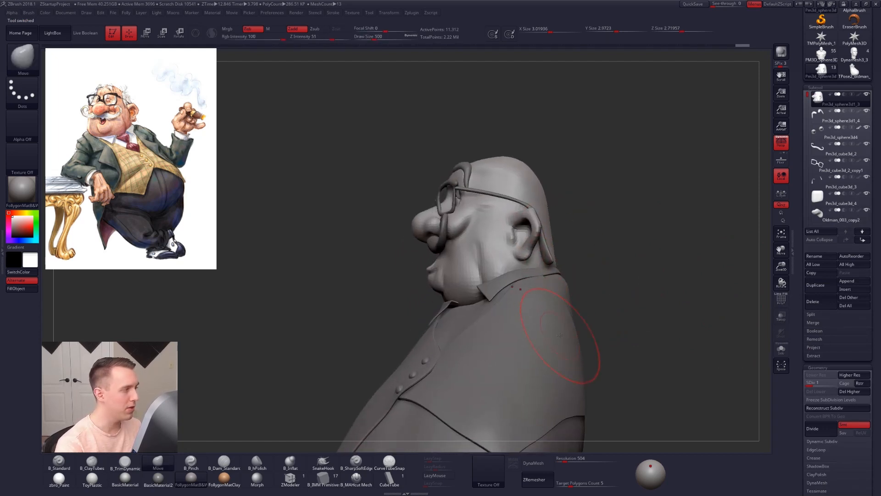
{"action": "key", "text": "alt+s"}
{"action": "mouse_move", "coordinate": [547, 284]}
{"action": "right_mouse_down"}
{"action": "mouse_move", "coordinate": [514, 286]}
{"action": "mouse_move", "coordinate": [585, 288]}
{"action": "mouse_move", "coordinate": [528, 292]}
{"action": "mouse_move", "coordinate": [546, 322]}
{"action": "mouse_move", "coordinate": [540, 328]}
{"action": "mouse_move", "coordinate": [586, 307]}
{"action": "mouse_move", "coordinate": [638, 322]}
{"action": "mouse_move", "coordinate": [518, 325]}
{"action": "right_mouse_up"}
{"action": "key", "text": "alt+s"}
{"action": "key", "text": "alt+s"}
{"action": "key", "text": "alt+s"}
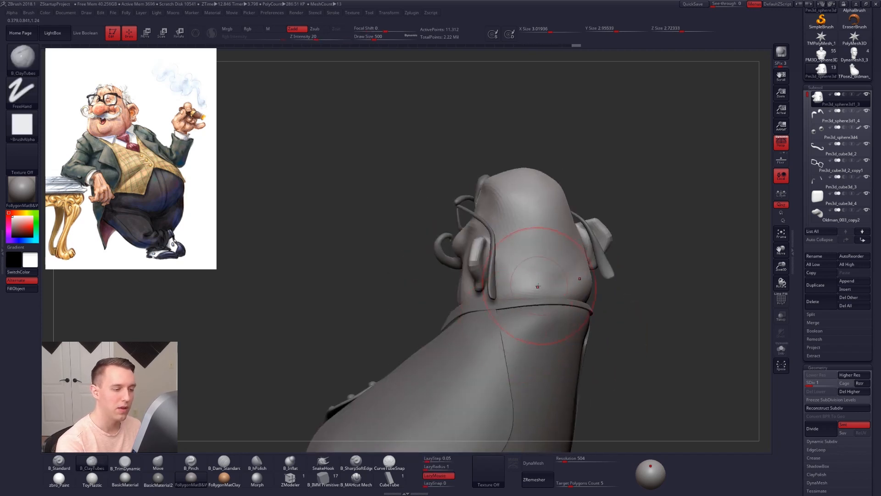
Step: Shape the back of the skull behind the ear with the Move brush and reduce it to draw size 447
{"action": "right_click_drag", "start_coordinate": [559, 281], "coordinate": [541, 207]}
{"action": "key", "text": "b"}
{"action": "key", "text": "m"}
{"action": "key", "text": "v"}
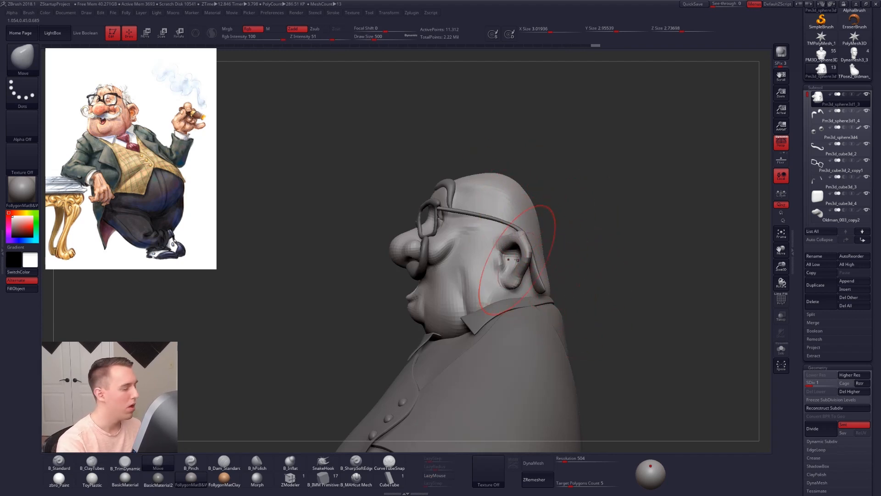
{"action": "right_click_drag", "start_coordinate": [509, 259], "coordinate": [531, 266]}
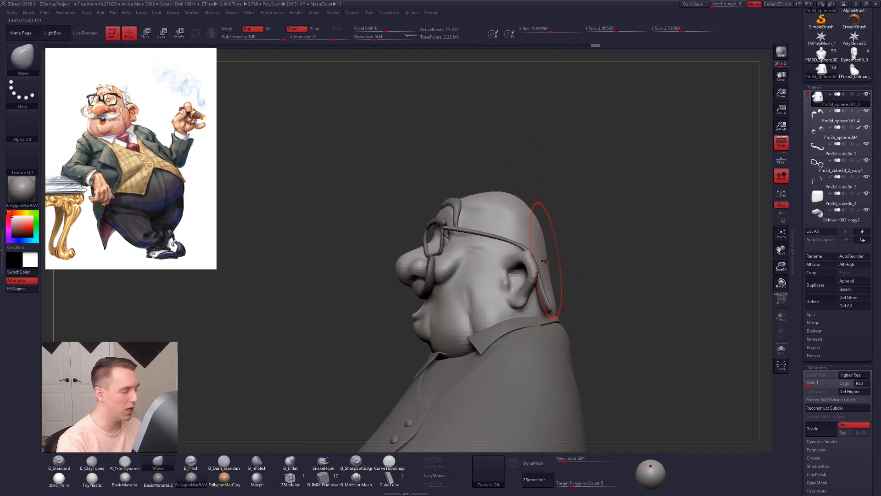
{"action": "key", "text": "space"}
{"action": "left_click_drag", "start_coordinate": [544, 261], "coordinate": [540, 261]}
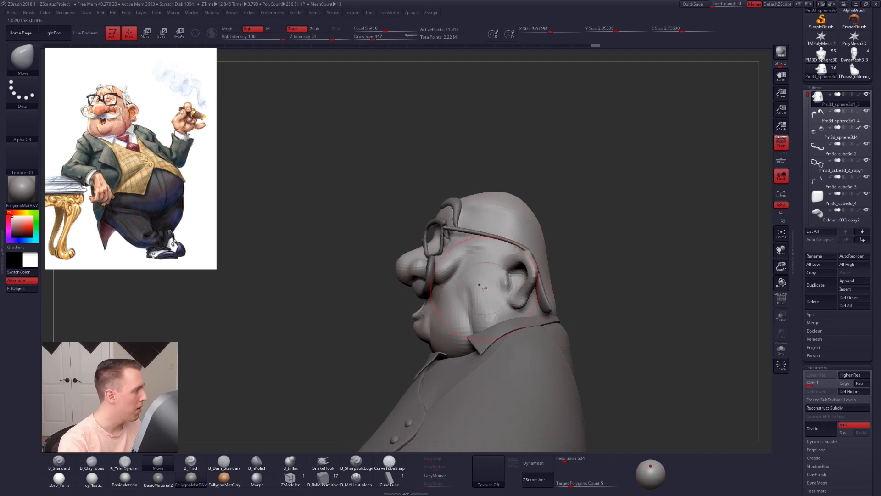
Step: Adjust the jaw side and, with the head isolated, the temples from above using the Move brush at draw size 350
{"action": "mouse_move", "coordinate": [504, 291]}
{"action": "right_mouse_down"}
{"action": "mouse_move", "coordinate": [513, 303]}
{"action": "mouse_move", "coordinate": [506, 303]}
{"action": "right_mouse_up"}
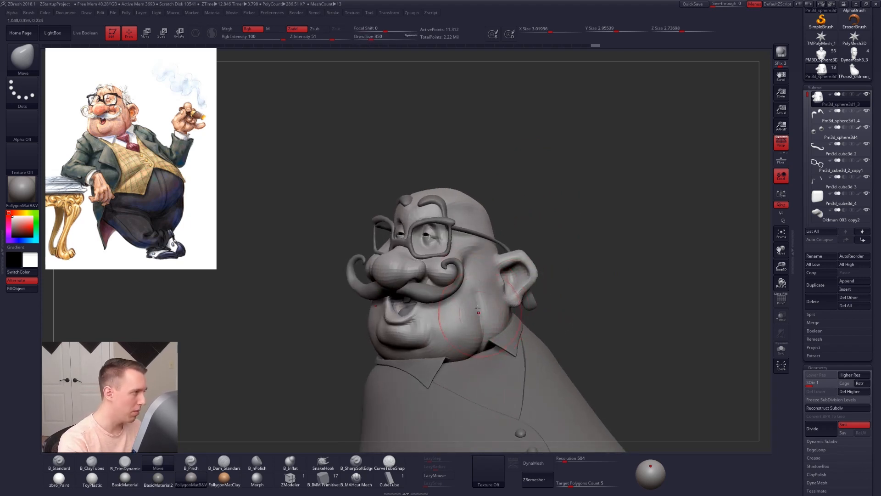
{"action": "right_click_drag", "start_coordinate": [406, 272], "coordinate": [496, 284]}
{"action": "key", "text": "alt+s"}
{"action": "right_click_drag", "start_coordinate": [443, 137], "coordinate": [446, 191]}
{"action": "left_click_drag", "start_coordinate": [442, 183], "coordinate": [447, 184]}
{"action": "left_click_drag", "start_coordinate": [454, 150], "coordinate": [457, 151]}
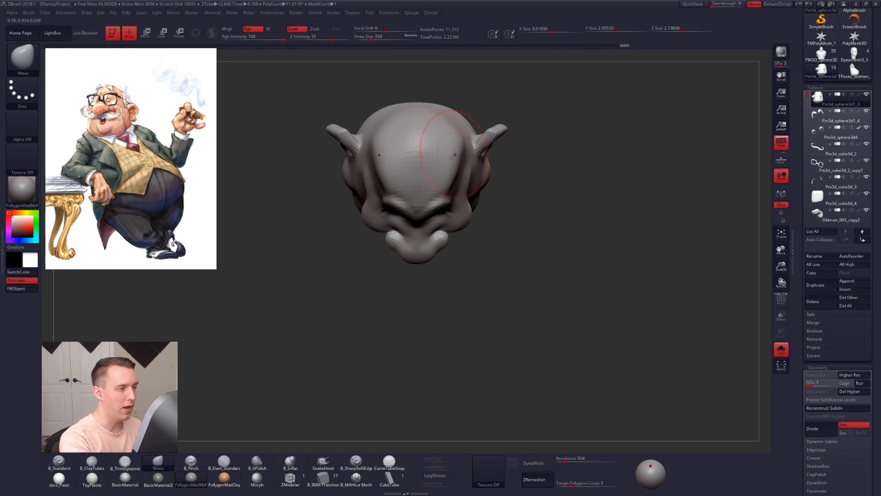
{"action": "right_click_drag", "start_coordinate": [446, 191], "coordinate": [444, 138]}
{"action": "key", "text": "alt+s"}
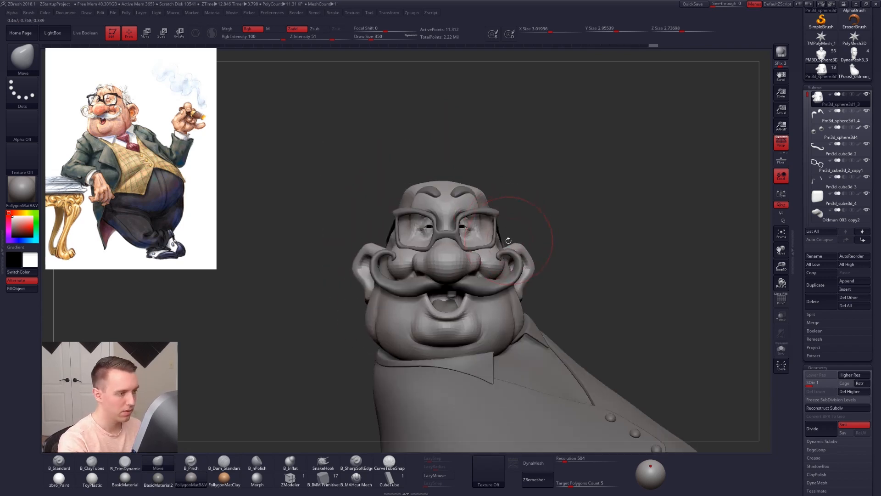
Step: Refine the temple and upper cheek contours behind the glasses with the Move brush
{"action": "right_click_drag", "start_coordinate": [508, 241], "coordinate": [496, 241]}
{"action": "key", "text": "space"}
{"action": "left_click_drag", "start_coordinate": [496, 241], "coordinate": [493, 241]}
{"action": "mouse_move", "coordinate": [496, 230]}
{"action": "right_mouse_down", "text": "alt"}
{"action": "mouse_move", "coordinate": [479, 285]}
{"action": "mouse_move", "coordinate": [471, 273]}
{"action": "right_mouse_up", "text": "alt"}
{"action": "key", "text": "space"}
{"action": "left_click_drag", "start_coordinate": [470, 274], "coordinate": [472, 274]}
Step: Isolate the head at subdivision level 2 and build up the temple and cheekbone with ClayTubes at draw size 279
{"action": "key", "text": "2"}
{"action": "key", "text": "alt+s"}
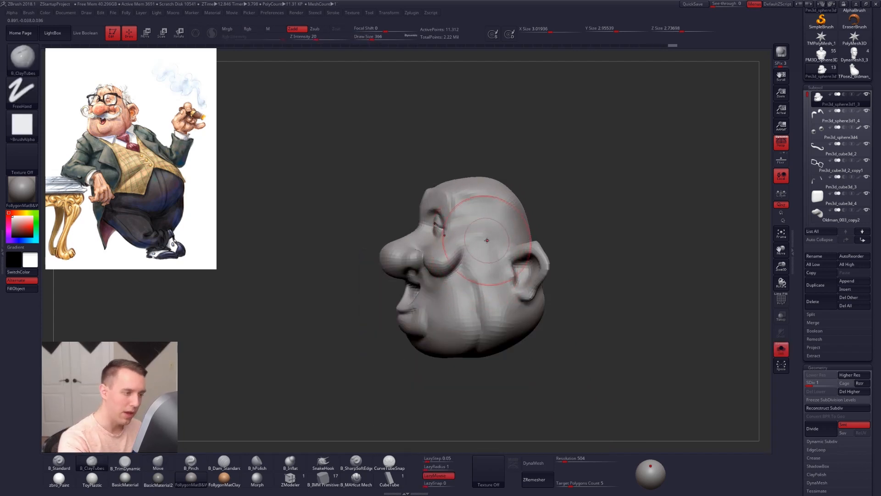
{"action": "key", "text": "ctrl+d"}
{"action": "mouse_move", "coordinate": [490, 280]}
{"action": "left_mouse_down", "text": "shift"}
{"action": "mouse_move", "coordinate": [474, 239]}
{"action": "mouse_move", "coordinate": [472, 256]}
{"action": "left_mouse_up", "text": "shift"}
{"action": "key", "text": "bracketleft"}
{"action": "right_click_drag", "start_coordinate": [472, 256], "coordinate": [502, 257]}
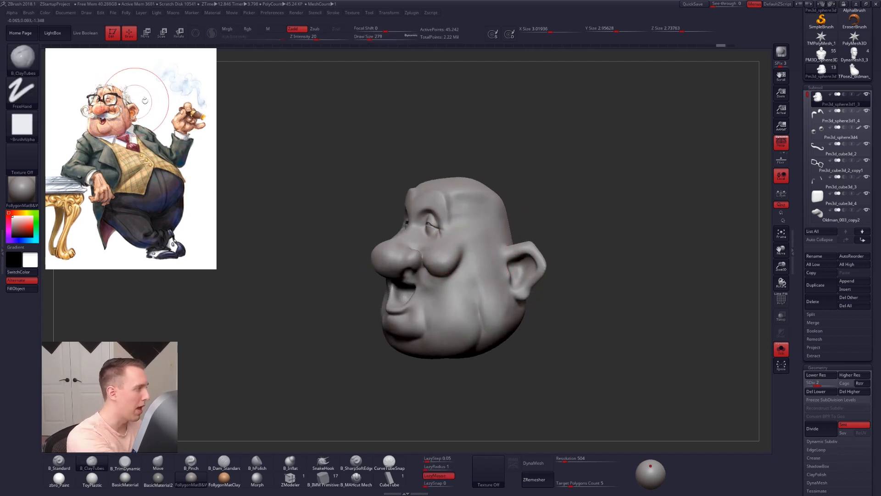
Step: Flatten the temple plane beside the eye with the TrimDynamic brush at draw size 279
{"action": "right_click_drag", "start_coordinate": [414, 239], "coordinate": [431, 251], "text": "ctrl"}
{"action": "key", "text": "3"}
{"action": "right_click_drag", "start_coordinate": [476, 229], "coordinate": [498, 226]}
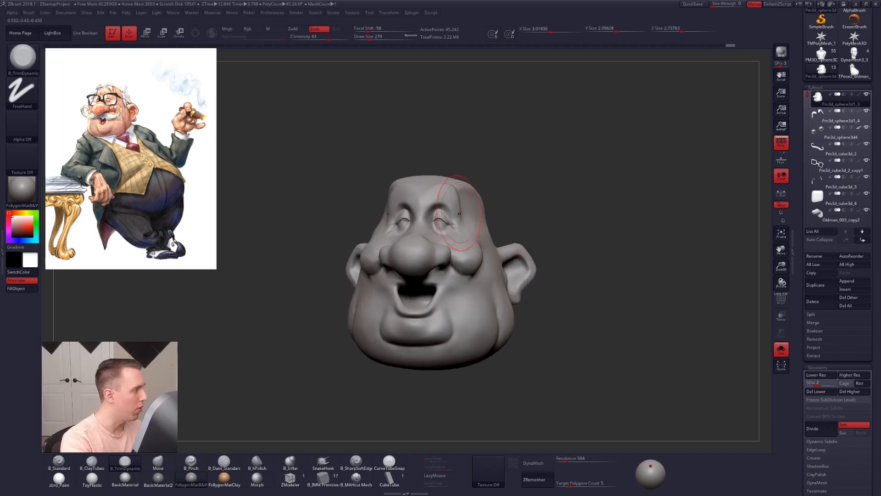
Step: Return the head to subdivision level 1 and adjust the brow and temple outline with the Move brush
{"action": "key", "text": "shift+d"}
{"action": "key", "text": "4"}
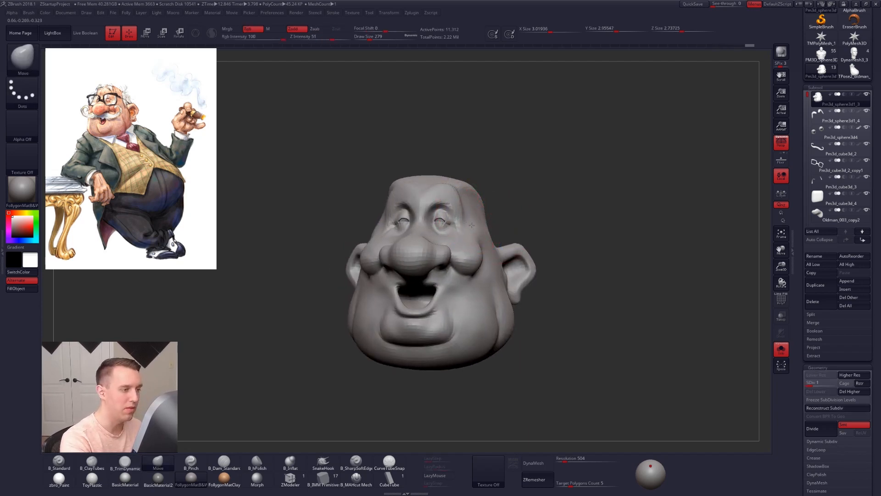
{"action": "key", "text": "alt+s"}
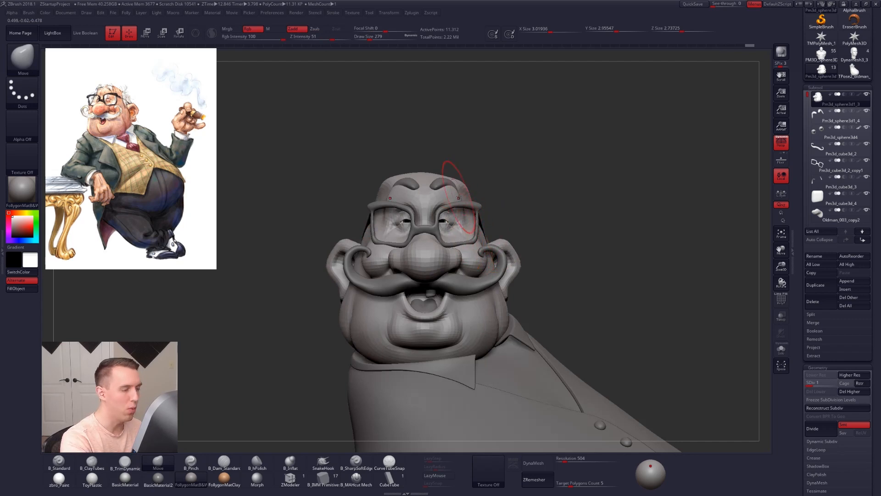
{"action": "key", "text": "alt+s"}
{"action": "right_click_drag", "start_coordinate": [469, 191], "coordinate": [439, 191]}
Step: Refine the side of the head between eye and ear with ClayTubes and TrimDynamic, and show the other subtools again
{"action": "key", "text": "2"}
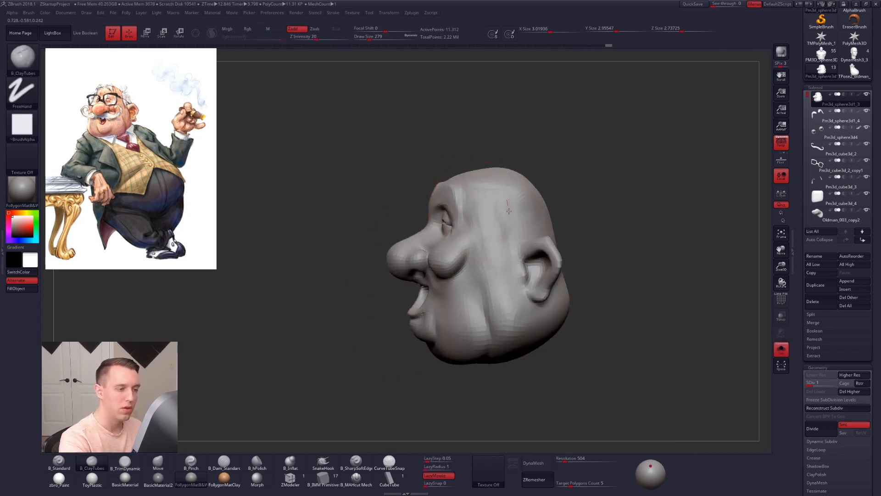
{"action": "key", "text": "3"}
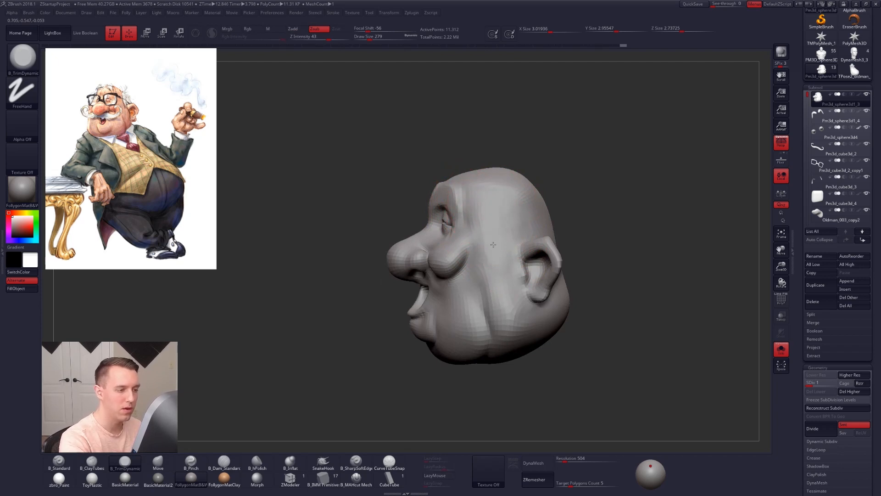
{"action": "right_click_drag", "start_coordinate": [513, 320], "coordinate": [590, 331]}
{"action": "key", "text": "alt+s"}
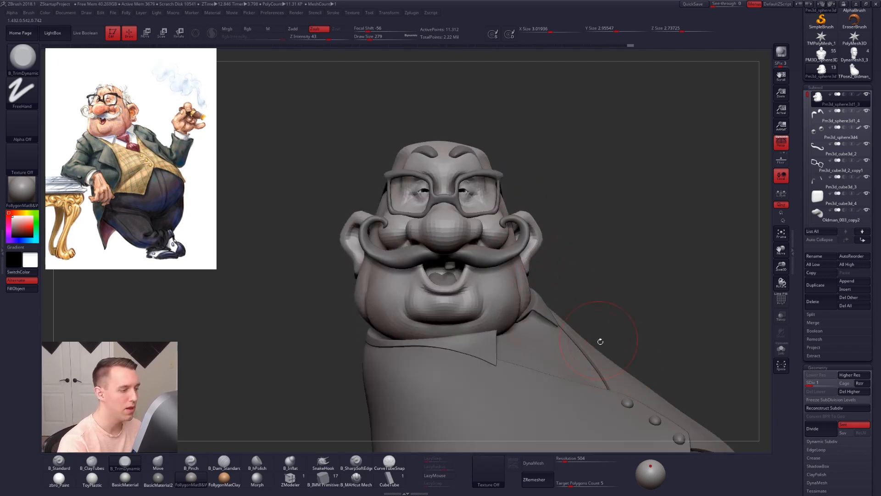
Step: Isolate the head and define the cheek plane in front of the ear with TrimDynamic and ClayTubes at draw size 227
{"action": "right_click_drag", "start_coordinate": [634, 357], "coordinate": [615, 339]}
{"action": "key", "text": "["}
{"action": "key", "text": "alt+s"}
{"action": "right_click_drag", "start_coordinate": [493, 268], "coordinate": [482, 255]}
{"action": "key", "text": "2"}
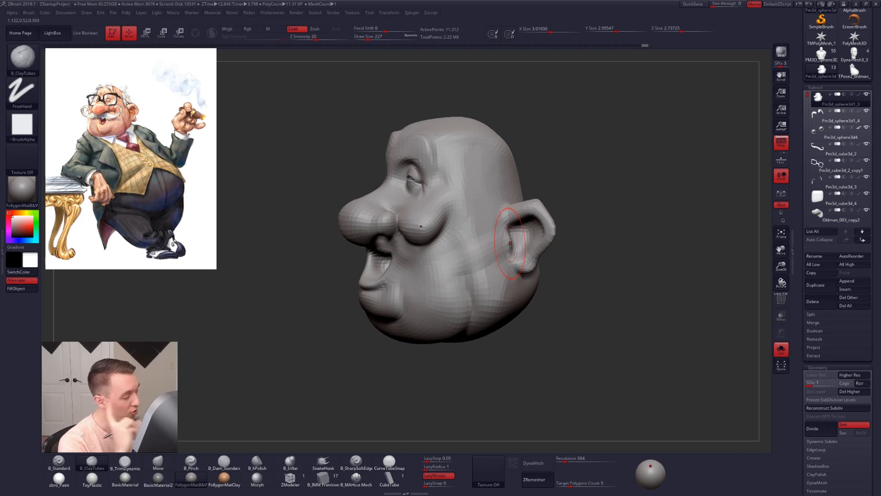
Step: Work the cheek and jaw in front of the ear with ClayTubes at draw size 227
{"action": "mouse_move", "coordinate": [479, 263]}
{"action": "right_mouse_down"}
{"action": "mouse_move", "coordinate": [509, 272]}
{"action": "mouse_move", "coordinate": [473, 249]}
{"action": "right_mouse_up"}
{"action": "key", "text": "["}
{"action": "key", "text": "["}
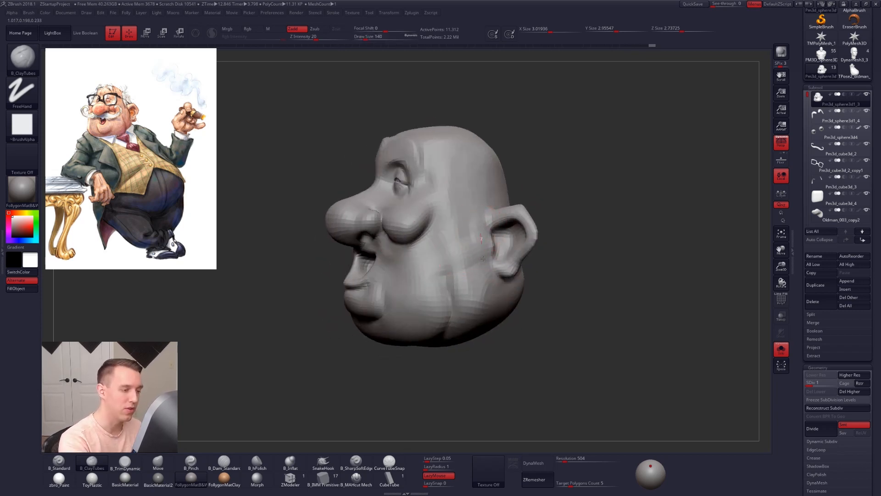
{"action": "mouse_move", "coordinate": [463, 256]}
{"action": "left_mouse_down"}
{"action": "mouse_move", "coordinate": [462, 286]}
{"action": "mouse_move", "coordinate": [476, 299]}
{"action": "left_mouse_up"}
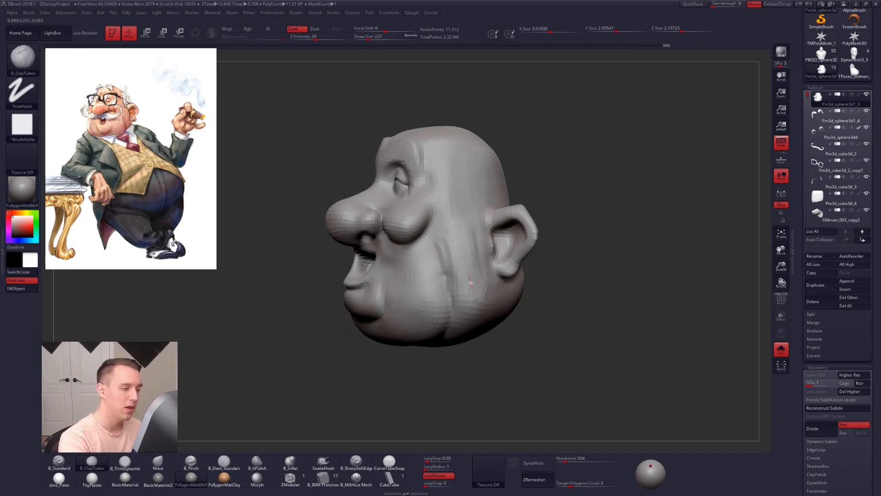
{"action": "key", "text": "ctrl+d"}
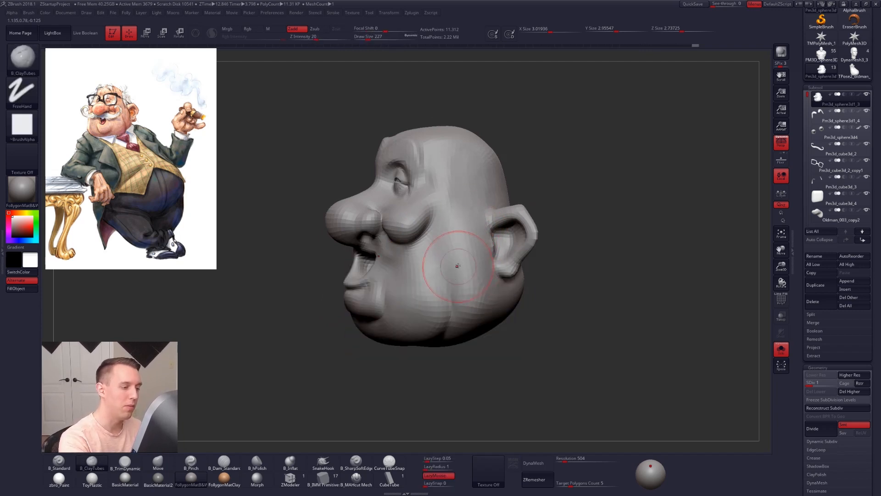
Step: Raise the head to subdivision level 2 and refine the jowl below the cheek with ClayTubes at draw size 279
{"action": "right_click_drag", "start_coordinate": [470, 268], "coordinate": [457, 277]}
{"action": "key", "text": "space"}
{"action": "left_click_drag", "start_coordinate": [458, 279], "coordinate": [453, 281]}
{"action": "right_click_drag", "start_coordinate": [452, 282], "coordinate": [470, 291]}
{"action": "key", "text": "space"}
{"action": "left_click_drag", "start_coordinate": [470, 292], "coordinate": [477, 292]}
{"action": "right_click_drag", "start_coordinate": [477, 291], "coordinate": [530, 331]}
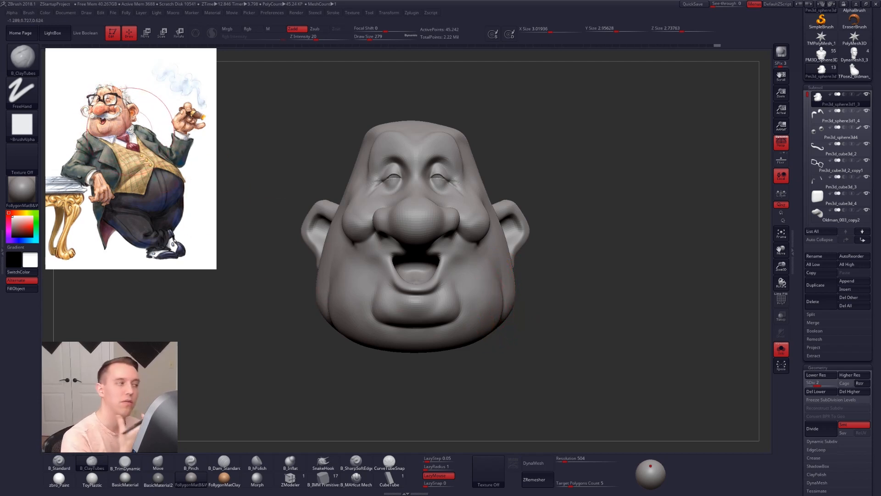
Step: Mask the upper part of the head so that only the jaw area stays editable
{"action": "left_click_drag", "start_coordinate": [513, 317], "coordinate": [445, 224]}
{"action": "key", "text": "ctrl"}
{"action": "mouse_move", "coordinate": [444, 296]}
{"action": "left_mouse_down", "text": "ctrl"}
{"action": "mouse_move", "coordinate": [305, 325]}
{"action": "mouse_move", "coordinate": [293, 299]}
{"action": "left_mouse_up", "text": "ctrl"}
{"action": "left_click", "coordinate": [443, 344], "text": "ctrl"}
{"action": "key", "text": "ctrl+z"}
{"action": "key", "text": "ctrl+z"}
Step: Reshape the side of the jaw from below with the Move brush at draw size 447
{"action": "right_click_drag", "start_coordinate": [452, 281], "coordinate": [463, 216]}
{"action": "key", "text": "space"}
{"action": "left_click_drag", "start_coordinate": [463, 298], "coordinate": [466, 298]}
{"action": "key", "text": "b"}
{"action": "key", "text": "m"}
{"action": "key", "text": "v"}
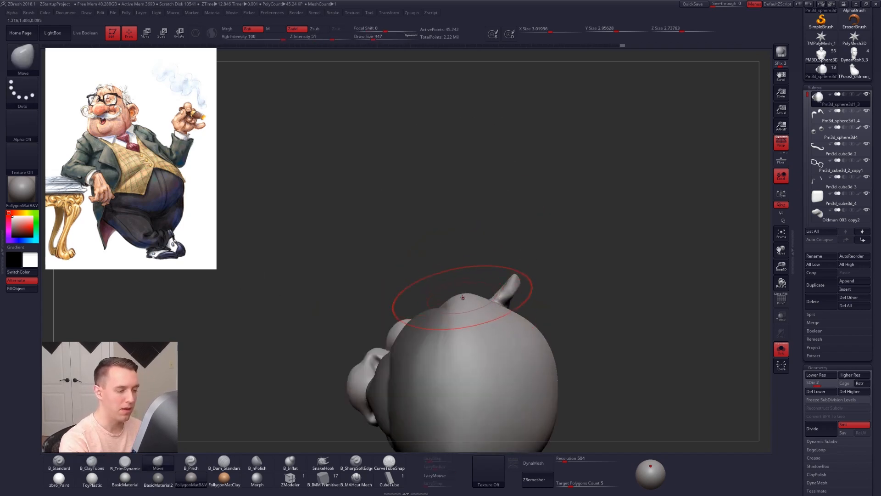
{"action": "mouse_move", "coordinate": [464, 294]}
{"action": "right_mouse_down"}
{"action": "mouse_move", "coordinate": [469, 250]}
{"action": "mouse_move", "coordinate": [431, 313]}
{"action": "mouse_move", "coordinate": [427, 275]}
{"action": "mouse_move", "coordinate": [426, 284]}
{"action": "right_mouse_up"}
Step: Fill out the lower jaw with ClayTubes at draw size 350 and clear the mask from the head
{"action": "key", "text": "b"}
{"action": "key", "text": "c"}
{"action": "key", "text": "t"}
{"action": "key", "text": "space"}
{"action": "left_click_drag", "start_coordinate": [422, 282], "coordinate": [418, 282]}
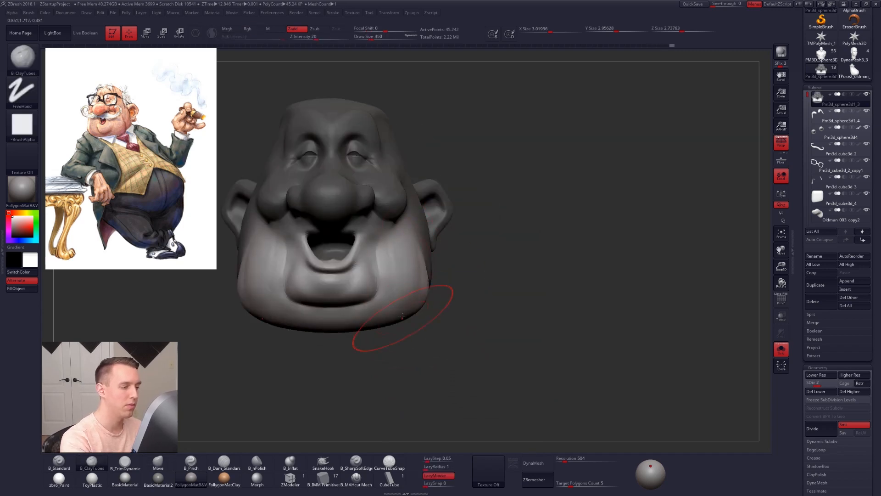
{"action": "right_click_drag", "start_coordinate": [455, 296], "coordinate": [429, 260]}
{"action": "left_click", "coordinate": [487, 288], "text": "ctrl"}
{"action": "right_click_drag", "start_coordinate": [487, 288], "coordinate": [521, 259]}
Step: Return the head to subdivision level 1 and adjust the jaw's side outline with the Move brush at draw size 368
{"action": "key", "text": "shift+d"}
{"action": "key", "text": "b"}
{"action": "key", "text": "m"}
{"action": "key", "text": "v"}
{"action": "left_click_drag", "start_coordinate": [486, 228], "coordinate": [480, 225]}
{"action": "right_click_drag", "start_coordinate": [498, 246], "coordinate": [479, 255]}
{"action": "mouse_move", "coordinate": [478, 255]}
{"action": "right_mouse_down", "text": "ctrl"}
{"action": "mouse_move", "coordinate": [472, 240]}
{"action": "mouse_move", "coordinate": [491, 298]}
{"action": "mouse_move", "coordinate": [488, 337]}
{"action": "right_mouse_up", "text": "ctrl"}
{"action": "key", "text": "space"}
{"action": "left_click_drag", "start_coordinate": [492, 289], "coordinate": [495, 289]}
{"action": "key", "text": "space"}
{"action": "left_click_drag", "start_coordinate": [500, 238], "coordinate": [496, 233]}
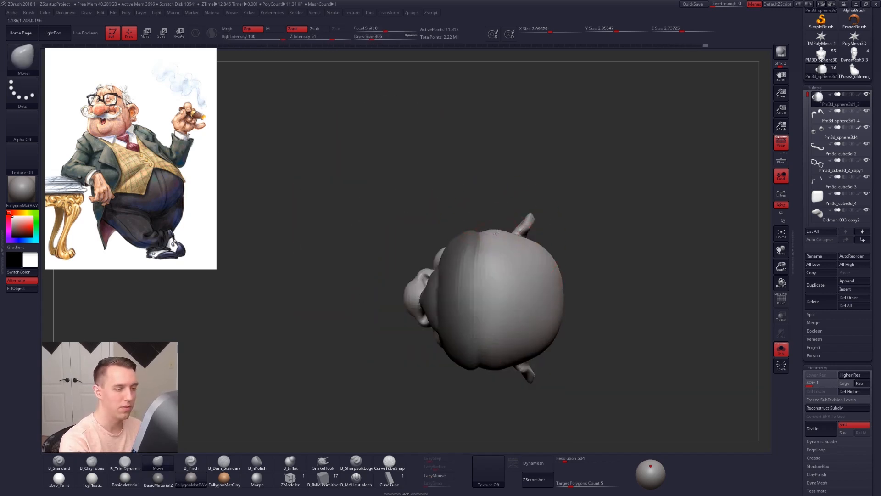
{"action": "right_click_drag", "start_coordinate": [496, 235], "coordinate": [492, 228]}
Step: Raise the head to subdivision level 2 and shape the back of the jowl with ClayTubes at draw size 368
{"action": "key", "text": "2"}
{"action": "left_click_drag", "start_coordinate": [503, 193], "coordinate": [502, 204], "text": "shift"}
{"action": "mouse_move", "coordinate": [505, 245]}
{"action": "right_mouse_down"}
{"action": "mouse_move", "coordinate": [514, 309]}
{"action": "mouse_move", "coordinate": [470, 253]}
{"action": "mouse_move", "coordinate": [472, 228]}
{"action": "mouse_move", "coordinate": [476, 248]}
{"action": "right_mouse_up"}
{"action": "key", "text": "ctrl+d"}
{"action": "left_click_drag", "start_coordinate": [469, 243], "coordinate": [468, 225]}
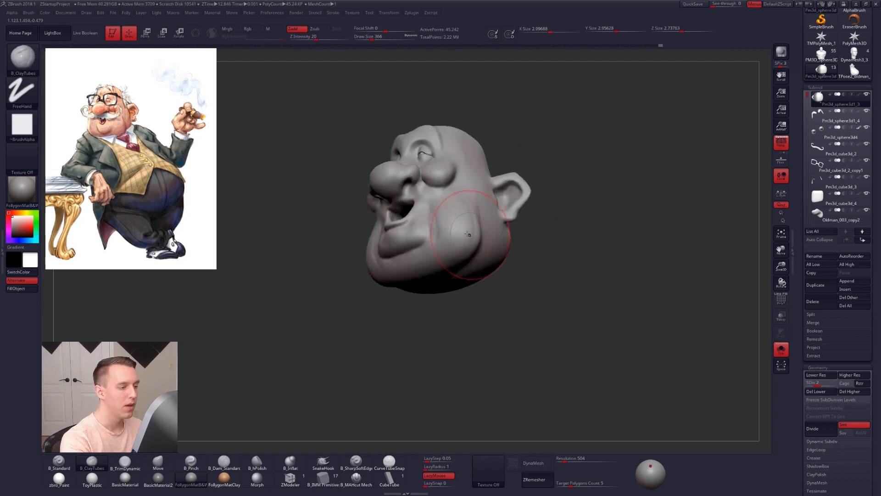
{"action": "key", "text": "shift+s"}
{"action": "mouse_move", "coordinate": [468, 238]}
{"action": "right_mouse_down"}
{"action": "mouse_move", "coordinate": [445, 238]}
{"action": "mouse_move", "coordinate": [471, 248]}
{"action": "mouse_move", "coordinate": [478, 236]}
{"action": "mouse_move", "coordinate": [453, 266]}
{"action": "mouse_move", "coordinate": [464, 252]}
{"action": "right_mouse_up"}
Step: Refine the jowl crease in front of the ear with ClayTubes at draw size 279 and raise the head to subdivision level 4
{"action": "key", "text": "shift+s"}
{"action": "key", "text": "s"}
{"action": "left_click_drag", "start_coordinate": [464, 252], "coordinate": [463, 248]}
{"action": "right_click_drag", "start_coordinate": [463, 248], "coordinate": [479, 246]}
{"action": "key", "text": "d"}
{"action": "key", "text": "d"}
{"action": "key", "text": "s"}
{"action": "left_click_drag", "start_coordinate": [479, 247], "coordinate": [476, 247]}
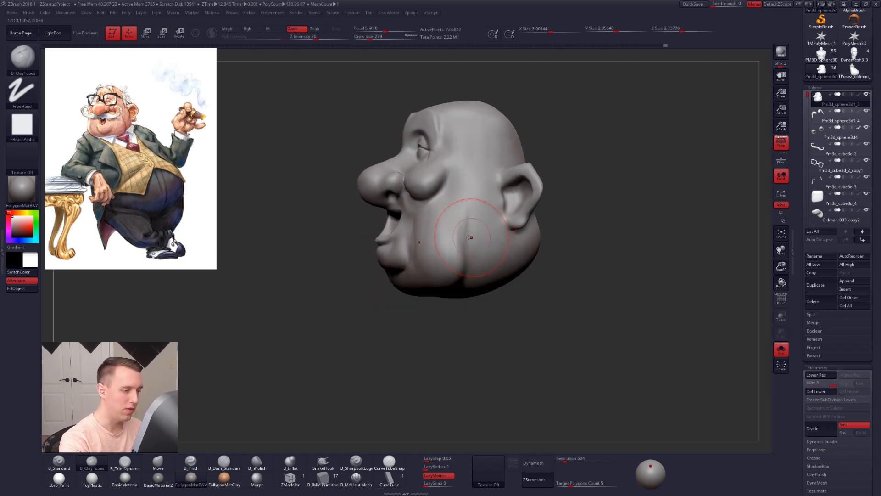
Step: Sharpen the crease behind the jowl with the MAHcut Mech brush at draw sizes 181 and 252
{"action": "left_click", "coordinate": [361, 483]}
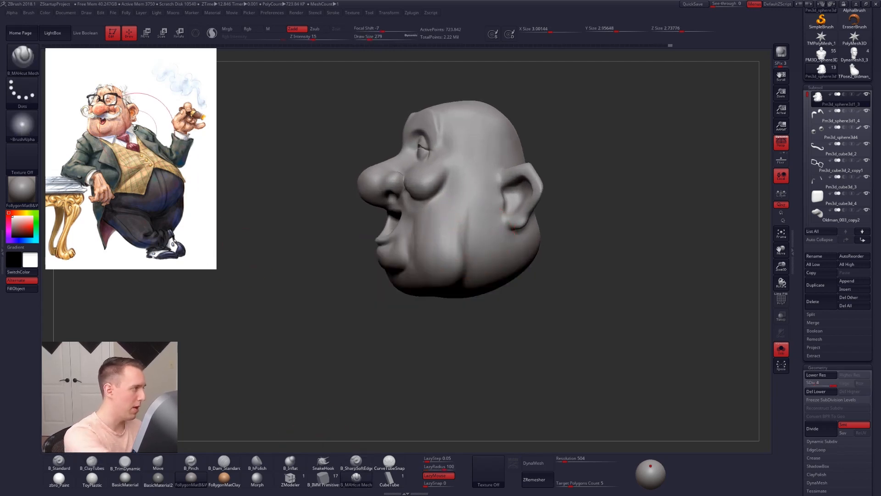
{"action": "left_click_drag", "start_coordinate": [297, 198], "coordinate": [272, 175]}
{"action": "key", "text": "space"}
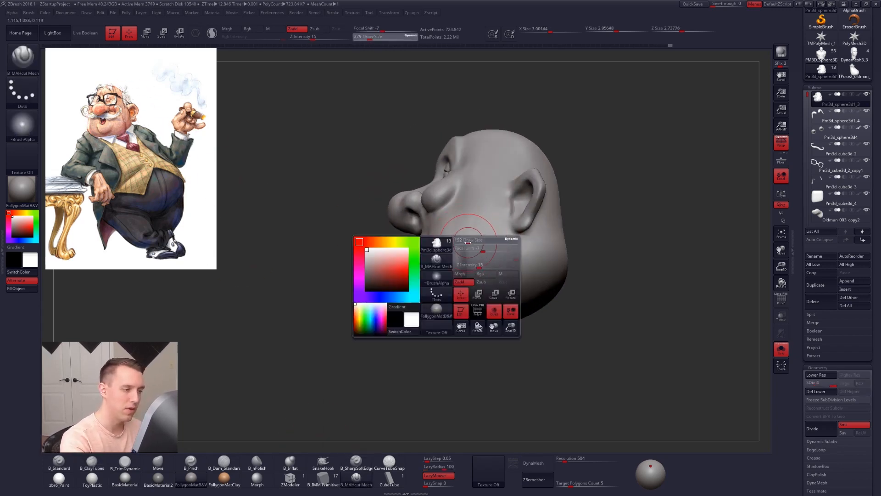
{"action": "left_click_drag", "start_coordinate": [466, 253], "coordinate": [460, 254]}
{"action": "left_click_drag", "start_coordinate": [459, 311], "coordinate": [461, 242]}
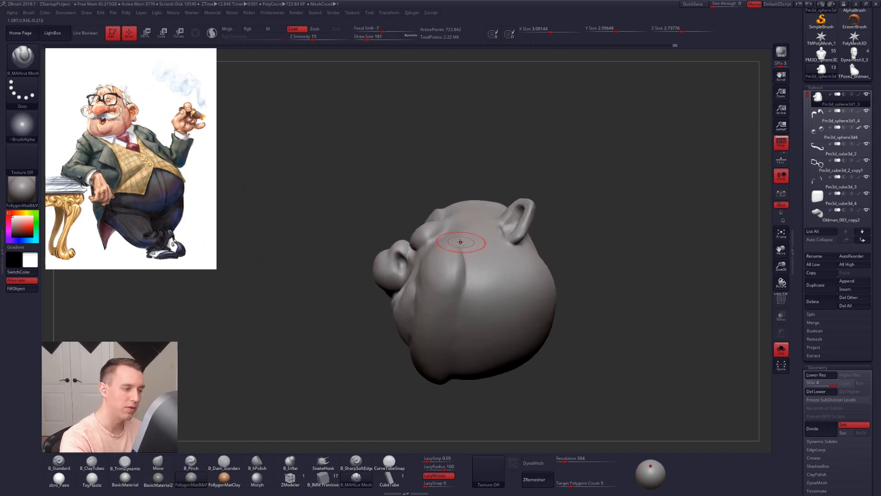
{"action": "key", "text": "space"}
{"action": "left_click_drag", "start_coordinate": [434, 351], "coordinate": [438, 351]}
{"action": "left_click_drag", "start_coordinate": [461, 144], "coordinate": [460, 211]}
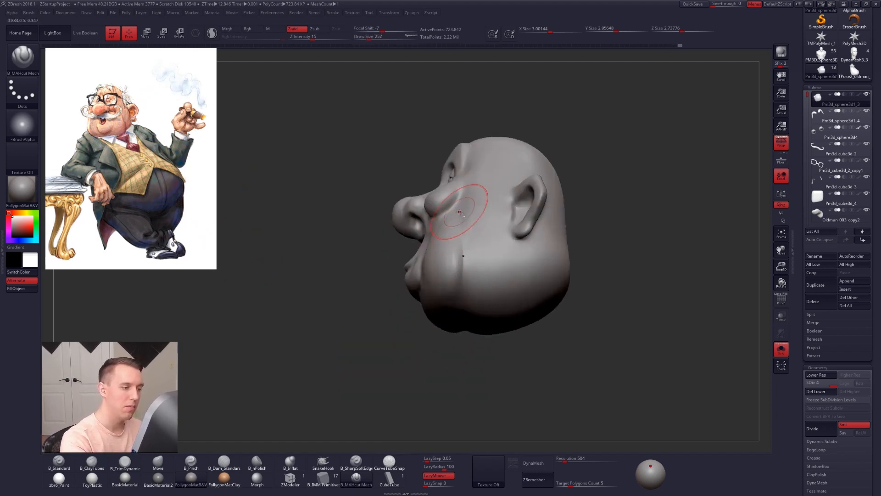
{"action": "mouse_move", "coordinate": [449, 366]}
{"action": "left_mouse_down"}
{"action": "mouse_move", "coordinate": [455, 257]}
{"action": "mouse_move", "coordinate": [474, 254]}
{"action": "left_mouse_up"}
Step: Drop the head to subdivision level 3 and soften the jowl crease with ClayTubes at draw size 215
{"action": "key", "text": "shift+d"}
{"action": "key", "text": "shift+d"}
{"action": "key", "text": "b"}
{"action": "key", "text": "c"}
{"action": "key", "text": "t"}
{"action": "key", "text": "d"}
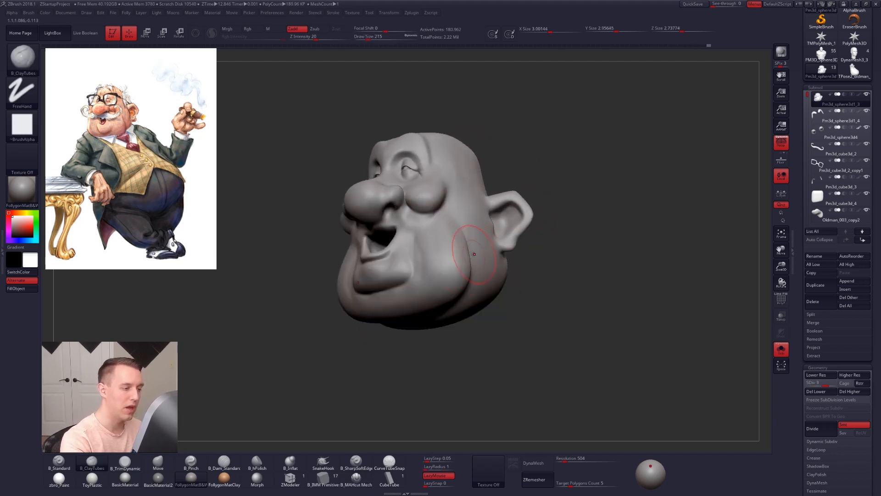
{"action": "right_click_drag", "start_coordinate": [452, 294], "coordinate": [474, 291]}
Step: Show the other subtools, adjust the jowl above the collar with the Move brush at draw size 306, and isolate the head again
{"action": "key", "text": "alt+s"}
{"action": "key", "text": "space"}
{"action": "left_click_drag", "start_coordinate": [475, 291], "coordinate": [479, 291]}
{"action": "right_click_drag", "start_coordinate": [516, 289], "coordinate": [455, 297]}
{"action": "key", "text": "space"}
{"action": "left_click_drag", "start_coordinate": [453, 297], "coordinate": [453, 297]}
{"action": "key", "text": "b"}
{"action": "key", "text": "m"}
{"action": "key", "text": "v"}
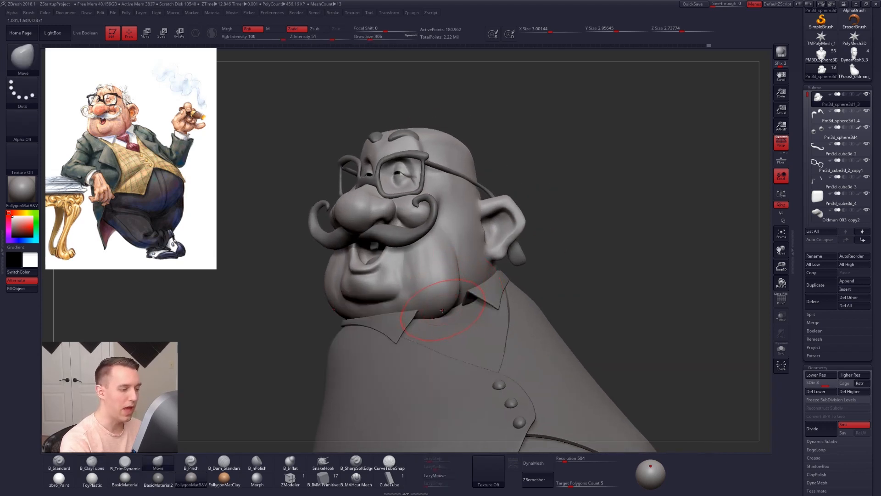
{"action": "key", "text": "alt+s"}
{"action": "mouse_move", "coordinate": [464, 301]}
{"action": "right_mouse_down"}
{"action": "mouse_move", "coordinate": [440, 289]}
{"action": "mouse_move", "coordinate": [445, 266]}
{"action": "mouse_move", "coordinate": [438, 293]}
{"action": "mouse_move", "coordinate": [463, 271]}
{"action": "mouse_move", "coordinate": [446, 279]}
{"action": "right_mouse_up"}
Step: Flatten the cheek and jowl planes with a smaller TrimDynamic brush
{"action": "key", "text": "b"}
{"action": "key", "text": "t"}
{"action": "key", "text": "d"}
{"action": "key", "text": "2"}
{"action": "key", "text": "5"}
{"action": "key", "text": "space"}
{"action": "left_click_drag", "start_coordinate": [465, 259], "coordinate": [459, 259]}
{"action": "right_click_drag", "start_coordinate": [464, 280], "coordinate": [436, 280]}
{"action": "left_click_drag", "start_coordinate": [467, 302], "coordinate": [465, 316]}
{"action": "mouse_move", "coordinate": [461, 351]}
{"action": "left_mouse_down"}
{"action": "mouse_move", "coordinate": [337, 239]}
{"action": "mouse_move", "coordinate": [352, 374]}
{"action": "left_mouse_up"}
Step: Enlarge the brush and refine the transition from the cheek into the jowl
{"action": "key", "text": "bracketright"}
{"action": "key", "text": "bracketright"}
{"action": "left_click_drag", "start_coordinate": [467, 264], "coordinate": [471, 249], "text": "shift"}
{"action": "mouse_move", "coordinate": [461, 232]}
{"action": "right_mouse_down"}
{"action": "mouse_move", "coordinate": [473, 246]}
{"action": "mouse_move", "coordinate": [452, 271]}
{"action": "right_mouse_up"}
{"action": "key", "text": "space"}
{"action": "left_click_drag", "start_coordinate": [460, 311], "coordinate": [464, 310]}
{"action": "mouse_move", "coordinate": [427, 264]}
{"action": "right_mouse_down"}
{"action": "mouse_move", "coordinate": [473, 256]}
{"action": "mouse_move", "coordinate": [434, 285]}
{"action": "mouse_move", "coordinate": [457, 255]}
{"action": "right_mouse_up"}
Step: Return the head to subdivision level 1 and reshape the cheek and jowl volume with an enlarged Move brush
{"action": "key", "text": "shift+d"}
{"action": "key", "text": "shift+d"}
{"action": "key", "text": "b"}
{"action": "key", "text": "m"}
{"action": "key", "text": "v"}
{"action": "key", "text": "bracketright"}
{"action": "key", "text": "bracketright"}
{"action": "key", "text": "space"}
{"action": "left_click_drag", "start_coordinate": [457, 255], "coordinate": [458, 265]}
{"action": "left_click_drag", "start_coordinate": [457, 252], "coordinate": [460, 250]}
{"action": "mouse_move", "coordinate": [461, 250]}
{"action": "right_mouse_down"}
{"action": "mouse_move", "coordinate": [473, 210]}
{"action": "mouse_move", "coordinate": [456, 274]}
{"action": "right_mouse_up"}
{"action": "key", "text": "space"}
{"action": "left_click_drag", "start_coordinate": [456, 275], "coordinate": [461, 275]}
{"action": "mouse_move", "coordinate": [459, 245]}
{"action": "right_mouse_down"}
{"action": "mouse_move", "coordinate": [421, 237]}
{"action": "mouse_move", "coordinate": [434, 211]}
{"action": "mouse_move", "coordinate": [454, 213]}
{"action": "mouse_move", "coordinate": [422, 215]}
{"action": "mouse_move", "coordinate": [419, 194]}
{"action": "right_mouse_up"}
Step: Flatten the area between the eye and the cheekbone with the TrimDynamic brush
{"action": "key", "text": "b"}
{"action": "key", "text": "c"}
{"action": "key", "text": "t"}
{"action": "key", "text": "b"}
{"action": "key", "text": "t"}
{"action": "key", "text": "d"}
{"action": "key", "text": "space"}
{"action": "left_click_drag", "start_coordinate": [419, 197], "coordinate": [417, 160]}
{"action": "left_click_drag", "start_coordinate": [416, 160], "coordinate": [412, 209]}
Step: Trim the cheek above the jowl with the TrimDynamic brush, adjusting its size for the broader and tighter areas
{"action": "key", "text": "bracketright"}
{"action": "key", "text": "bracketright"}
{"action": "mouse_move", "coordinate": [415, 203]}
{"action": "right_mouse_down"}
{"action": "mouse_move", "coordinate": [437, 202]}
{"action": "mouse_move", "coordinate": [459, 259]}
{"action": "right_mouse_up"}
{"action": "key", "text": "space"}
{"action": "left_click_drag", "start_coordinate": [460, 282], "coordinate": [453, 282]}
{"action": "mouse_move", "coordinate": [459, 275]}
{"action": "right_mouse_down"}
{"action": "mouse_move", "coordinate": [442, 257]}
{"action": "mouse_move", "coordinate": [463, 241]}
{"action": "right_mouse_up"}
Step: Shape the fold under the cheek with ClayTubes at draw size 181 and raise the head to subdivision level 2
{"action": "key", "text": "2"}
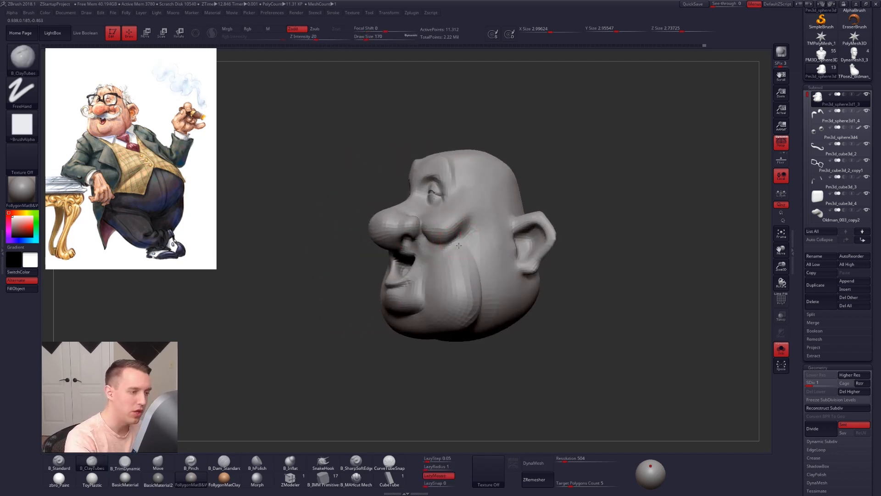
{"action": "key", "text": "ctrl+z"}
{"action": "key", "text": "ctrl+shift+z"}
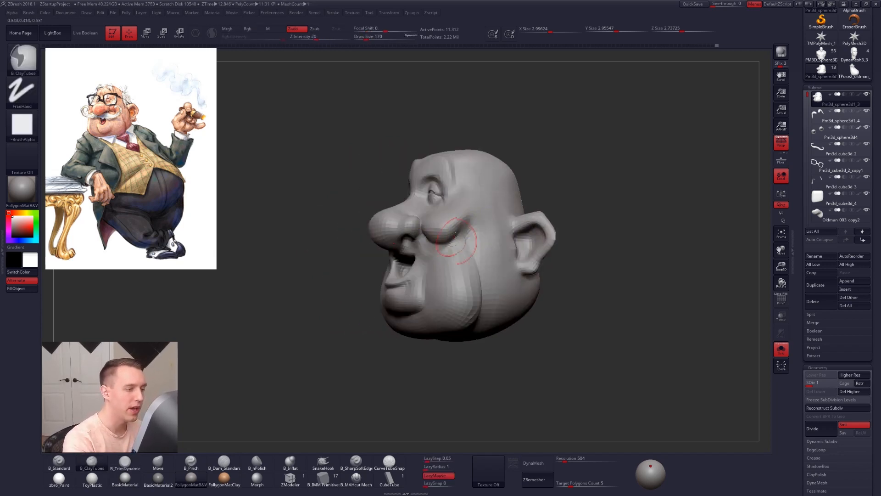
{"action": "left_click_drag", "start_coordinate": [466, 225], "coordinate": [452, 260]}
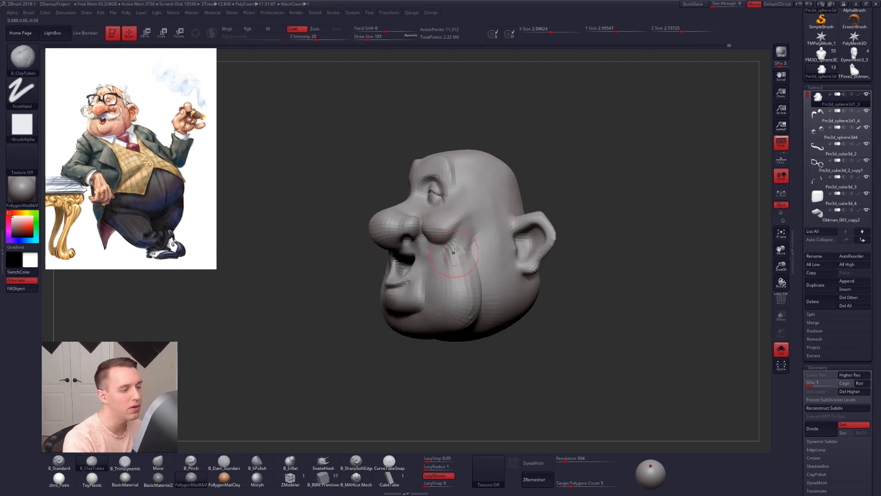
{"action": "key", "text": "d"}
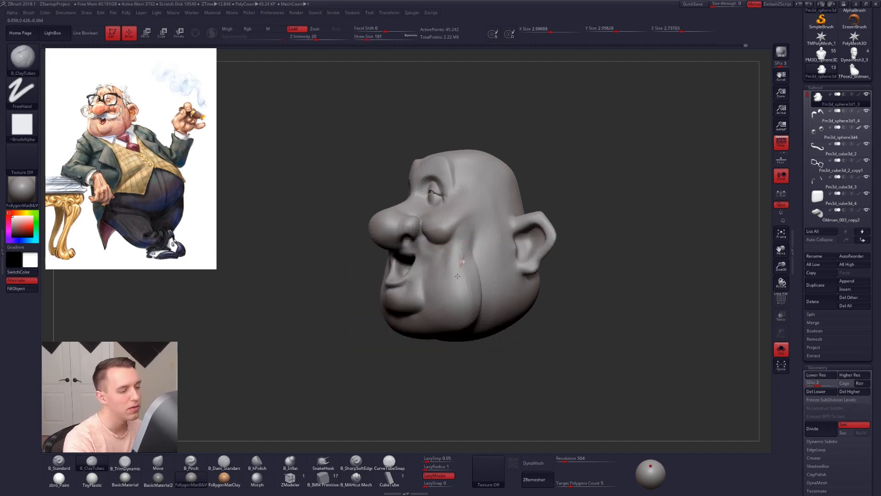
{"action": "left_click_drag", "start_coordinate": [455, 259], "coordinate": [455, 266]}
{"action": "right_click_drag", "start_coordinate": [440, 261], "coordinate": [467, 258]}
Step: Smooth the cheek fold into the jowl at subdivision level 2 with a draw size of 192
{"action": "key", "text": "s"}
{"action": "left_click_drag", "start_coordinate": [466, 258], "coordinate": [469, 257]}
{"action": "left_click_drag", "start_coordinate": [284, 252], "coordinate": [320, 249]}
{"action": "key", "text": "d"}
{"action": "mouse_move", "coordinate": [482, 256]}
{"action": "right_mouse_down"}
{"action": "mouse_move", "coordinate": [461, 275]}
{"action": "mouse_move", "coordinate": [456, 257]}
{"action": "right_mouse_up"}
{"action": "key", "text": "shift+d"}
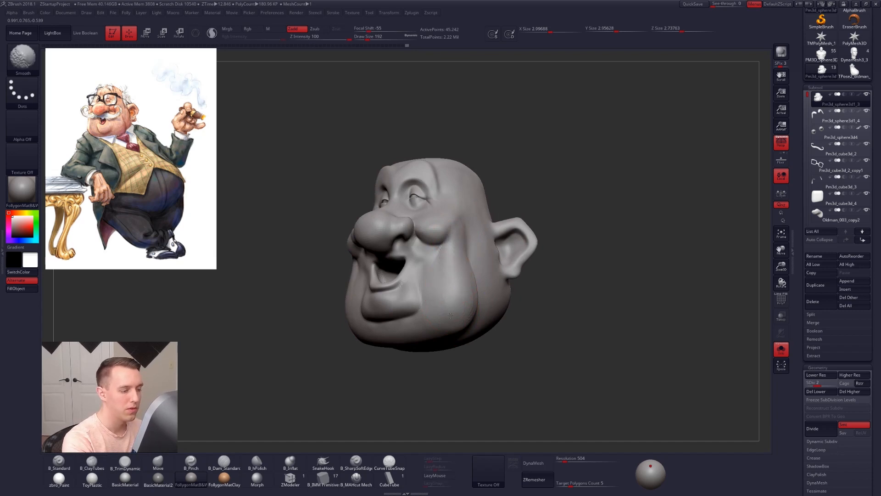
Step: Adjust the cheek outline beside the ear with the Move brush at draw size 227 and raise the head to subdivision level 4
{"action": "right_click_drag", "start_coordinate": [449, 316], "coordinate": [453, 257], "text": "shift"}
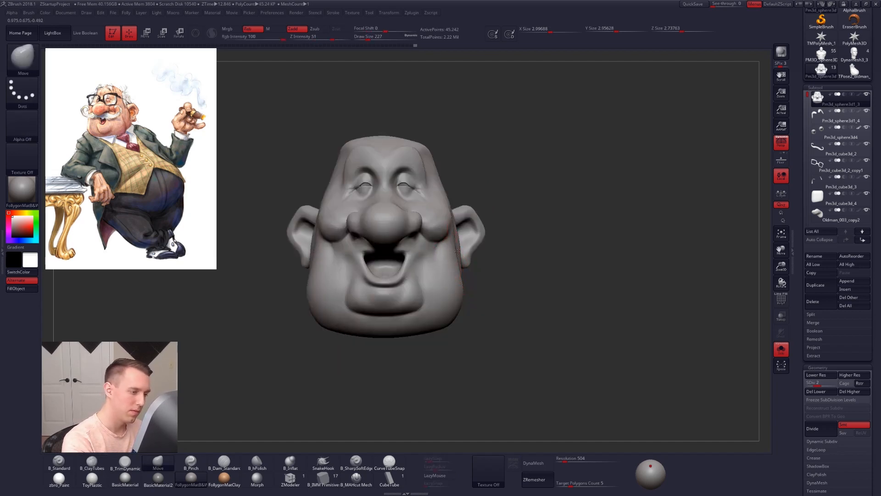
{"action": "right_click_drag", "start_coordinate": [457, 257], "coordinate": [445, 263]}
{"action": "key", "text": "d"}
{"action": "key", "text": "d"}
{"action": "key", "text": "space"}
{"action": "left_click_drag", "start_coordinate": [448, 277], "coordinate": [441, 277]}
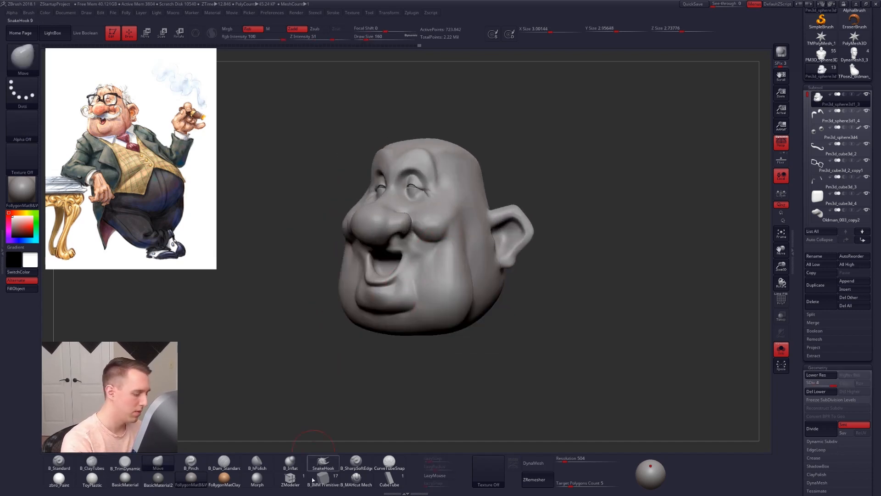
Step: Carve the smile fold running from the cheek toward the mouth with the MAHcut Mech brush at draw size 121
{"action": "left_click", "coordinate": [370, 470]}
{"action": "right_click_drag", "start_coordinate": [426, 271], "coordinate": [430, 266]}
{"action": "mouse_move", "coordinate": [431, 266]}
{"action": "right_mouse_down", "text": "alt"}
{"action": "mouse_move", "coordinate": [436, 272]}
{"action": "mouse_move", "coordinate": [433, 255]}
{"action": "right_mouse_up", "text": "alt"}
{"action": "key", "text": "space"}
{"action": "left_click_drag", "start_coordinate": [432, 256], "coordinate": [428, 255]}
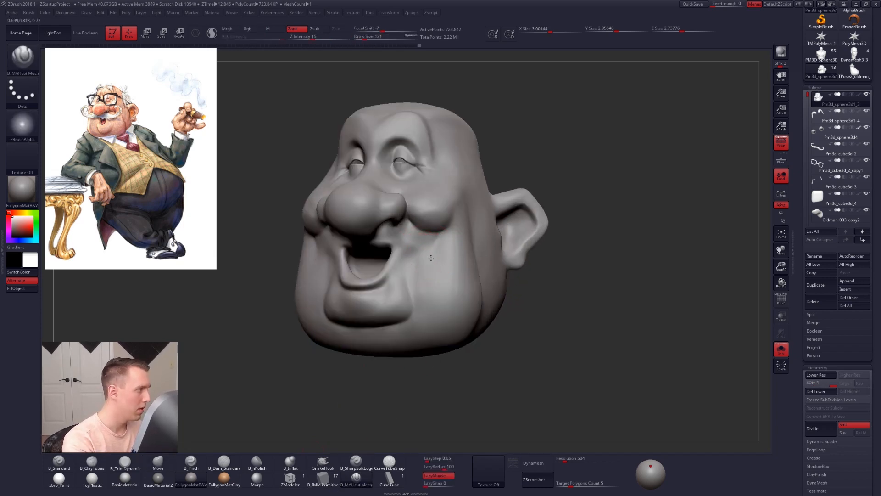
{"action": "right_click_drag", "start_coordinate": [431, 258], "coordinate": [411, 260]}
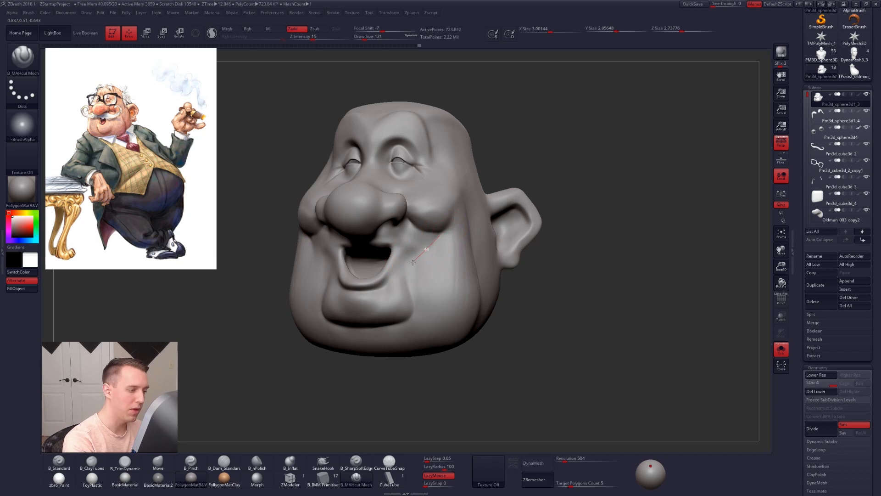
{"action": "left_click_drag", "start_coordinate": [395, 265], "coordinate": [379, 272]}
Step: Build up the cheek surface beside the smile fold with the ClayTubes brush
{"action": "mouse_move", "coordinate": [459, 264]}
{"action": "right_mouse_down"}
{"action": "mouse_move", "coordinate": [413, 263]}
{"action": "mouse_move", "coordinate": [450, 258]}
{"action": "right_mouse_up"}
{"action": "key", "text": "space"}
{"action": "left_click_drag", "start_coordinate": [439, 248], "coordinate": [445, 248]}
{"action": "key", "text": "2"}
{"action": "mouse_move", "coordinate": [432, 277]}
{"action": "left_mouse_down"}
{"action": "mouse_move", "coordinate": [450, 249]}
{"action": "mouse_move", "coordinate": [426, 288]}
{"action": "mouse_move", "coordinate": [455, 305]}
{"action": "left_mouse_up"}
{"action": "key", "text": "space"}
Step: Reshape the cheek beside the nose with the Move brush at subdivision level 2
{"action": "key", "text": "b"}
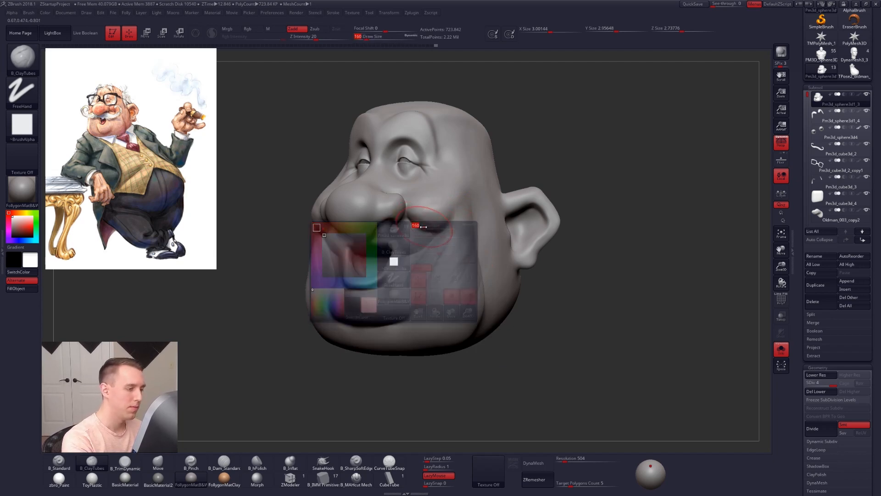
{"action": "key", "text": "m"}
{"action": "key", "text": "v"}
{"action": "key", "text": "shift+d"}
{"action": "key", "text": "shift+d"}
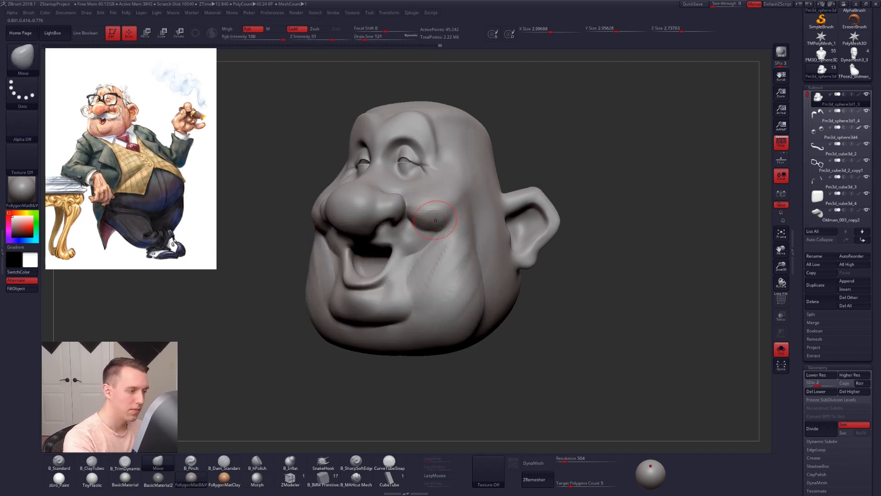
{"action": "right_click_drag", "start_coordinate": [436, 220], "coordinate": [421, 218]}
{"action": "key", "text": "space"}
{"action": "mouse_move", "coordinate": [439, 210]}
{"action": "left_mouse_down", "text": "shift"}
{"action": "mouse_move", "coordinate": [427, 225]}
{"action": "mouse_move", "coordinate": [449, 226]}
{"action": "left_mouse_up", "text": "shift"}
{"action": "mouse_move", "coordinate": [445, 229]}
{"action": "right_mouse_down"}
{"action": "mouse_move", "coordinate": [464, 244]}
{"action": "mouse_move", "coordinate": [407, 251]}
{"action": "mouse_move", "coordinate": [425, 275]}
{"action": "mouse_move", "coordinate": [401, 300]}
{"action": "right_mouse_up"}
Step: Adjust the cheek and mouth fold in profile with the Move brush at subdivision level 1, draw sizes 215 and 140, and return to level 4
{"action": "key", "text": "space"}
{"action": "left_click_drag", "start_coordinate": [431, 312], "coordinate": [436, 312]}
{"action": "key", "text": "shift+d"}
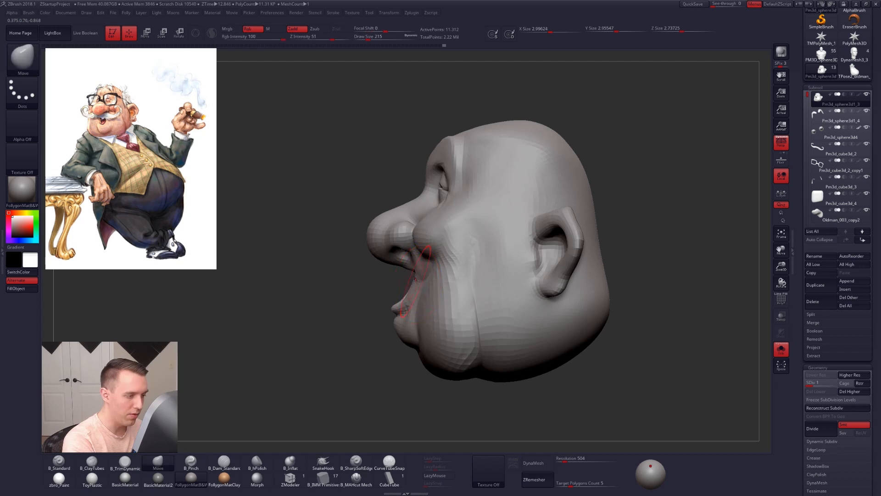
{"action": "right_click_drag", "start_coordinate": [416, 280], "coordinate": [427, 285]}
{"action": "key", "text": "space"}
{"action": "left_click_drag", "start_coordinate": [433, 277], "coordinate": [428, 276]}
{"action": "mouse_move", "coordinate": [410, 257]}
{"action": "right_mouse_down"}
{"action": "mouse_move", "coordinate": [424, 254]}
{"action": "mouse_move", "coordinate": [401, 284]}
{"action": "right_mouse_up"}
{"action": "key", "text": "d"}
{"action": "key", "text": "d"}
{"action": "key", "text": "d"}
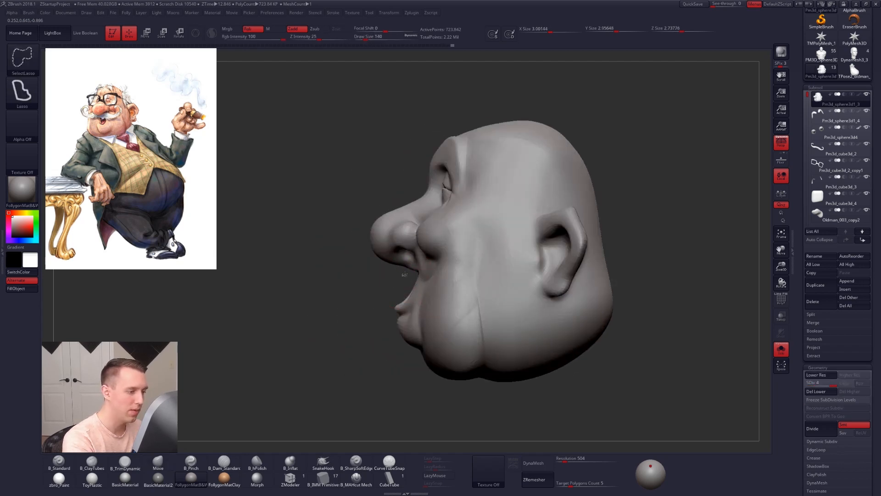
Step: Temporarily hide the nose and upper lip region, view the mouth area from the front, and restore the full head
{"action": "mouse_move", "coordinate": [418, 226]}
{"action": "left_mouse_down", "text": "ctrl+alt+shift"}
{"action": "mouse_move", "coordinate": [309, 207]}
{"action": "mouse_move", "coordinate": [284, 244]}
{"action": "left_mouse_up", "text": "ctrl+alt+shift"}
{"action": "mouse_move", "coordinate": [390, 328]}
{"action": "right_mouse_down"}
{"action": "mouse_move", "coordinate": [481, 289]}
{"action": "mouse_move", "coordinate": [399, 254]}
{"action": "mouse_move", "coordinate": [466, 287]}
{"action": "right_mouse_up"}
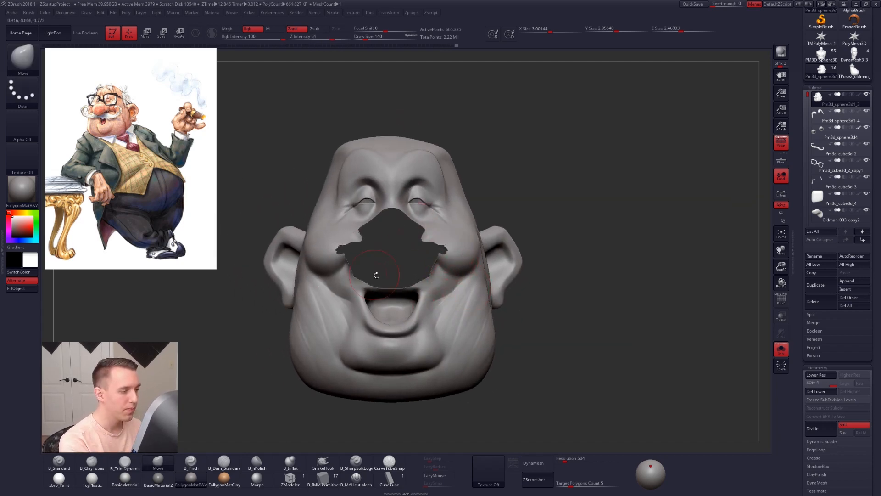
{"action": "left_click", "coordinate": [545, 301], "text": "ctrl+shift"}
Step: Adjust the area around the mouth corner with the Move brush at draw size 130
{"action": "mouse_move", "coordinate": [502, 290]}
{"action": "right_mouse_down"}
{"action": "mouse_move", "coordinate": [435, 291]}
{"action": "mouse_move", "coordinate": [466, 299]}
{"action": "right_mouse_up"}
{"action": "key", "text": "space"}
{"action": "left_click_drag", "start_coordinate": [464, 300], "coordinate": [461, 300]}
{"action": "mouse_move", "coordinate": [461, 300]}
{"action": "right_mouse_down"}
{"action": "mouse_move", "coordinate": [429, 301]}
{"action": "mouse_move", "coordinate": [448, 292]}
{"action": "mouse_move", "coordinate": [439, 320]}
{"action": "right_mouse_up"}
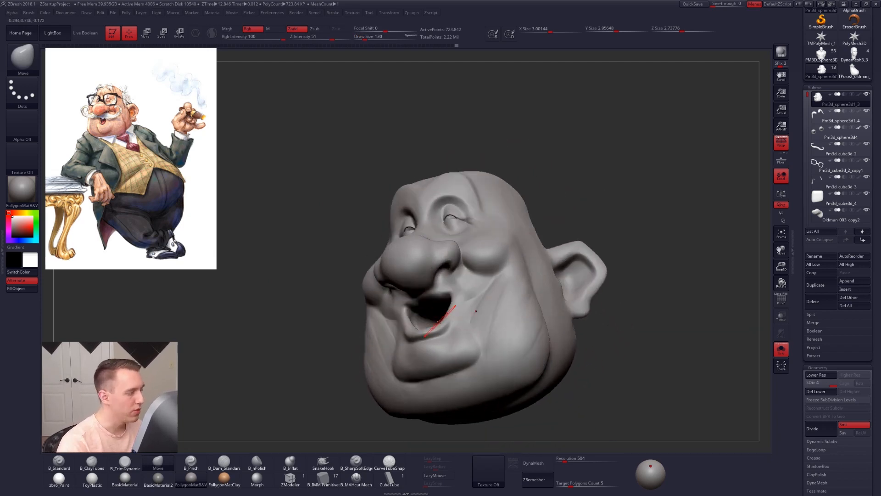
Step: Switch to the Dynamesh3_3 reference head and examine the area between its nose and upper lip
{"action": "left_click", "coordinate": [852, 54]}
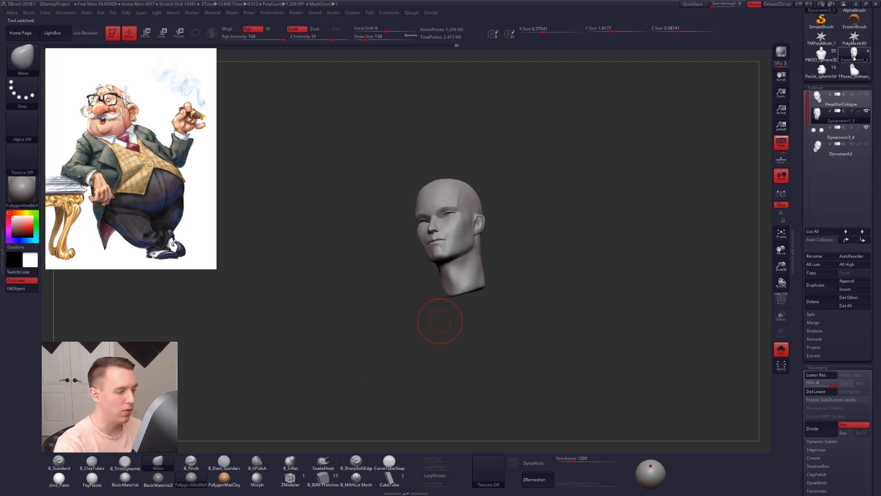
{"action": "key", "text": "f"}
{"action": "mouse_move", "coordinate": [404, 275]}
{"action": "right_mouse_down"}
{"action": "mouse_move", "coordinate": [423, 252]}
{"action": "mouse_move", "coordinate": [446, 290]}
{"action": "mouse_move", "coordinate": [458, 261]}
{"action": "right_mouse_up"}
{"action": "key", "text": "space"}
{"action": "left_click_drag", "start_coordinate": [459, 262], "coordinate": [453, 263]}
{"action": "mouse_move", "coordinate": [463, 271]}
{"action": "right_mouse_down"}
{"action": "mouse_move", "coordinate": [446, 267]}
{"action": "mouse_move", "coordinate": [459, 281]}
{"action": "mouse_move", "coordinate": [458, 258]}
{"action": "right_mouse_up"}
{"action": "key", "text": "space"}
{"action": "left_click_drag", "start_coordinate": [458, 258], "coordinate": [462, 258]}
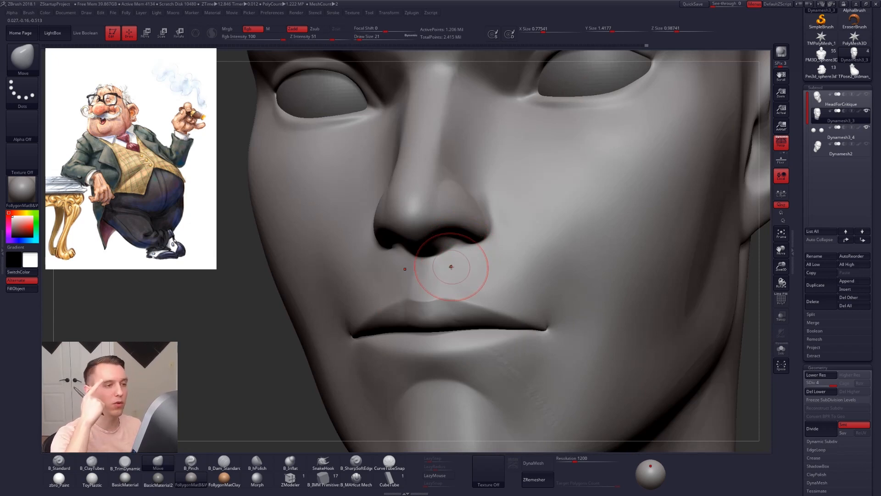
{"action": "right_click_drag", "start_coordinate": [498, 243], "coordinate": [507, 222], "text": "ctrl"}
Step: Isolate the reference head in profile and examine its contour from the nose past the lips to the chin
{"action": "right_click_drag", "start_coordinate": [549, 192], "coordinate": [406, 207], "text": "alt"}
{"action": "key", "text": "alt+s"}
{"action": "key", "text": "ctrl"}
{"action": "left_click_drag", "start_coordinate": [443, 191], "coordinate": [370, 295], "text": "ctrl"}
{"action": "mouse_move", "coordinate": [342, 321]}
{"action": "left_mouse_down"}
{"action": "mouse_move", "coordinate": [334, 326]}
{"action": "mouse_move", "coordinate": [357, 341]}
{"action": "left_mouse_up"}
{"action": "mouse_move", "coordinate": [445, 194]}
{"action": "left_mouse_down", "text": "ctrl"}
{"action": "mouse_move", "coordinate": [385, 300]}
{"action": "mouse_move", "coordinate": [445, 420]}
{"action": "left_mouse_up", "text": "ctrl"}
{"action": "left_click_drag", "start_coordinate": [381, 312], "coordinate": [389, 320], "text": "ctrl"}
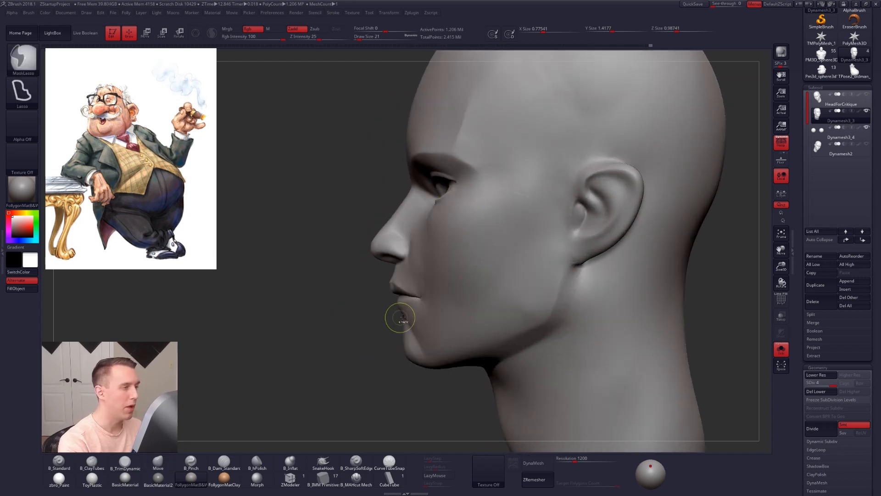
Step: Switch to the TPose2_oldman_003 model and examine its face in profile
{"action": "left_click", "coordinate": [854, 69]}
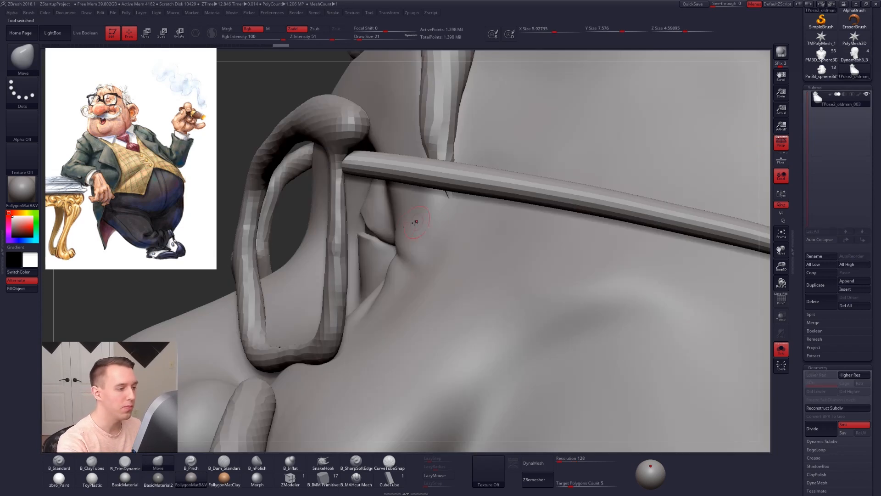
{"action": "right_click_drag", "start_coordinate": [384, 232], "coordinate": [391, 183], "text": "ctrl"}
{"action": "right_click_drag", "start_coordinate": [413, 294], "coordinate": [413, 264]}
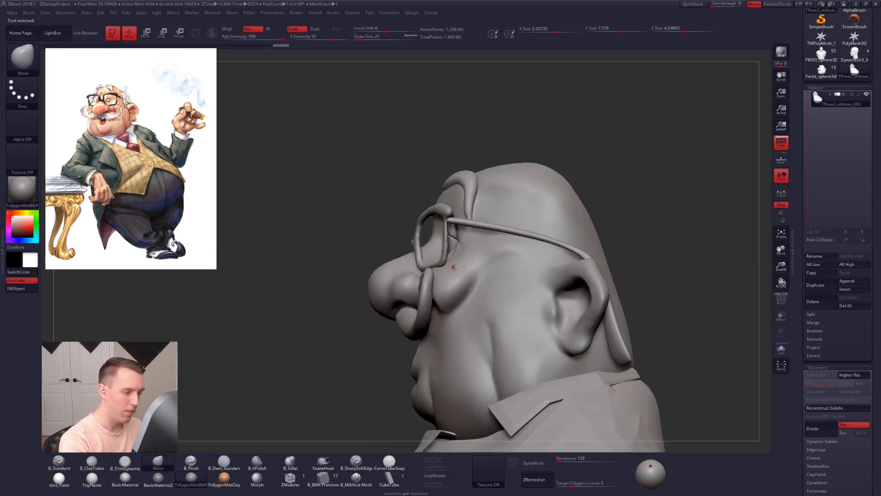
Step: Return to the old man's working head and trace the nose-to-lip slope in profile with the mask lasso
{"action": "left_click_drag", "start_coordinate": [802, 135], "coordinate": [803, 192]}
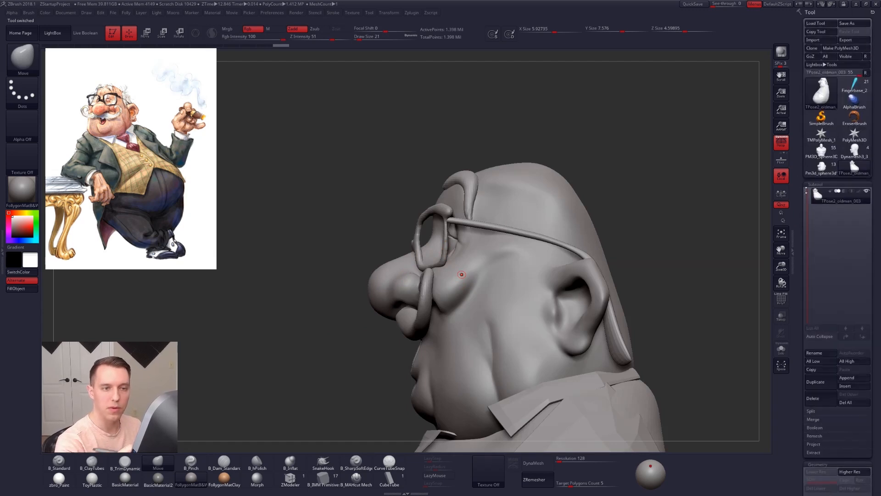
{"action": "left_click", "coordinate": [821, 168]}
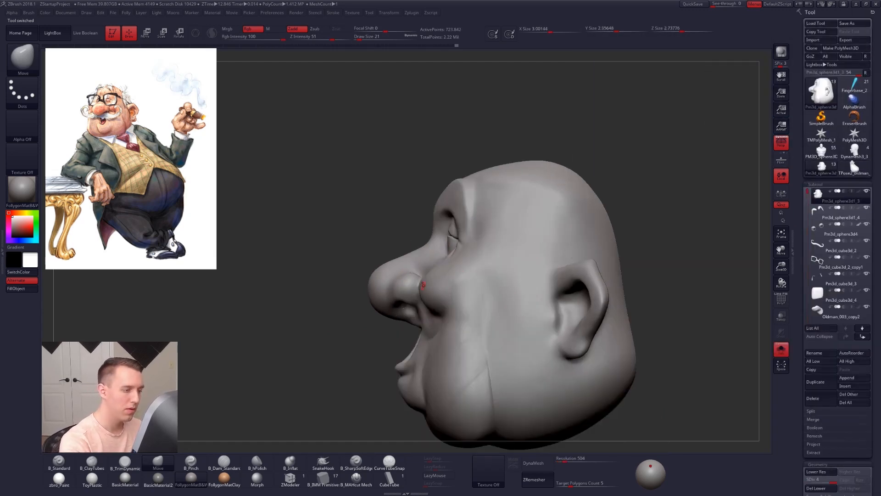
{"action": "key", "text": "ctrl"}
{"action": "left_click_drag", "start_coordinate": [416, 302], "coordinate": [412, 326], "text": "ctrl"}
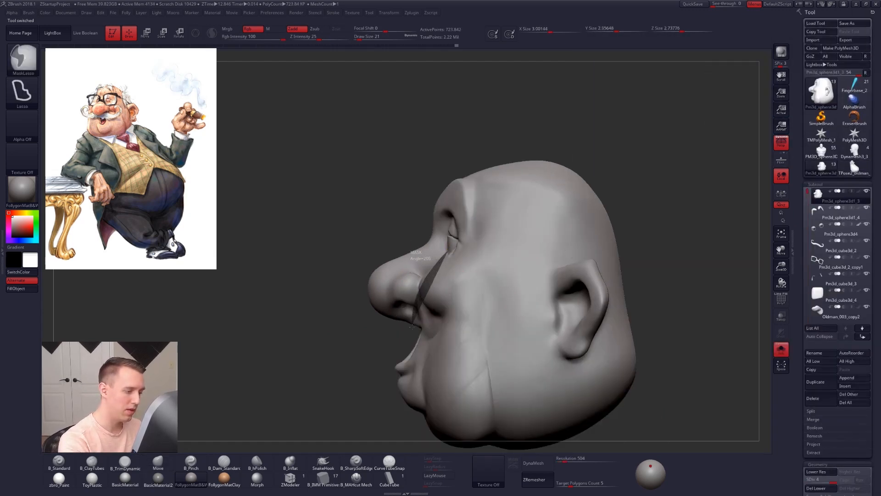
{"action": "left_click_drag", "start_coordinate": [413, 336], "coordinate": [401, 347], "text": "ctrl"}
{"action": "mouse_move", "coordinate": [401, 346]}
{"action": "right_mouse_down"}
{"action": "mouse_move", "coordinate": [441, 337]}
{"action": "mouse_move", "coordinate": [422, 318]}
{"action": "right_mouse_up"}
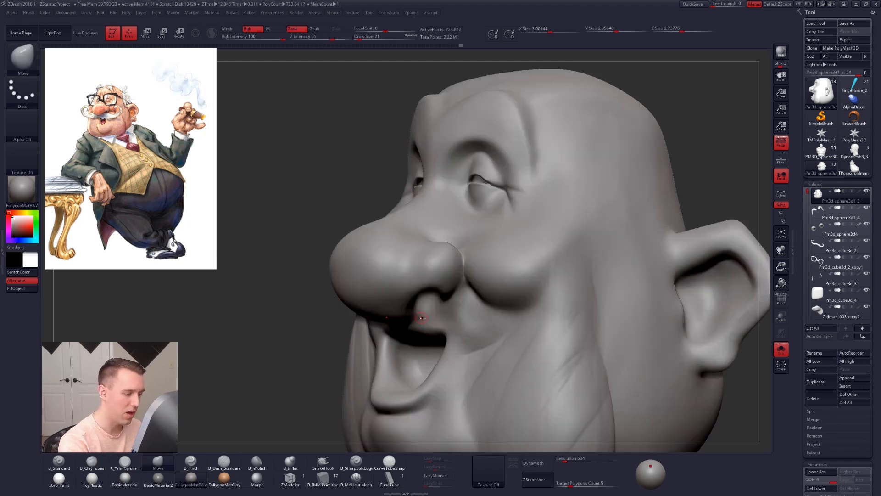
Step: Build a ridge from the nostril across the upper lip with ClayTubes at draw size 54 and tighten it with the Pinch brush
{"action": "key", "text": "b"}
{"action": "key", "text": "c"}
{"action": "key", "text": "t"}
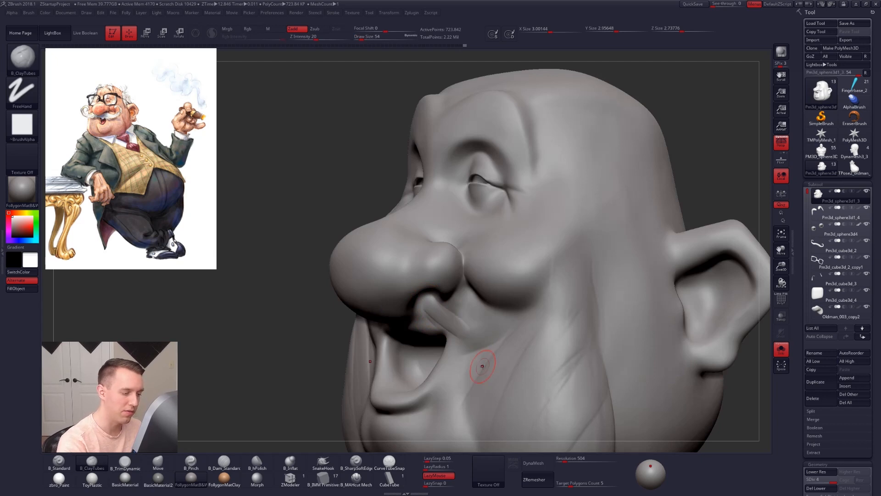
{"action": "key", "text": "b"}
{"action": "key", "text": "p"}
{"action": "key", "text": "i"}
{"action": "right_click_drag", "start_coordinate": [439, 323], "coordinate": [400, 324]}
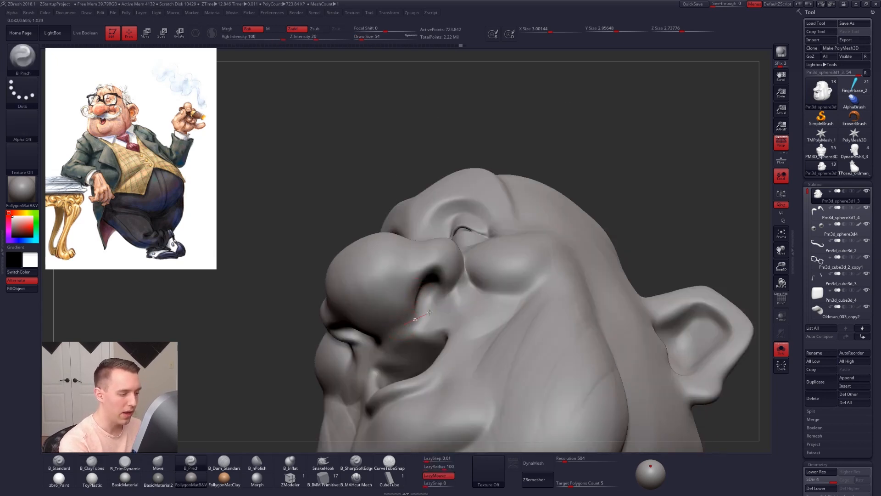
{"action": "mouse_move", "coordinate": [456, 274]}
{"action": "right_mouse_down"}
{"action": "mouse_move", "coordinate": [436, 314]}
{"action": "mouse_move", "coordinate": [428, 299]}
{"action": "right_mouse_up"}
Step: Reshape the nostril and the base of the nose from below with the Move brush
{"action": "key", "text": "b"}
{"action": "key", "text": "m"}
{"action": "key", "text": "v"}
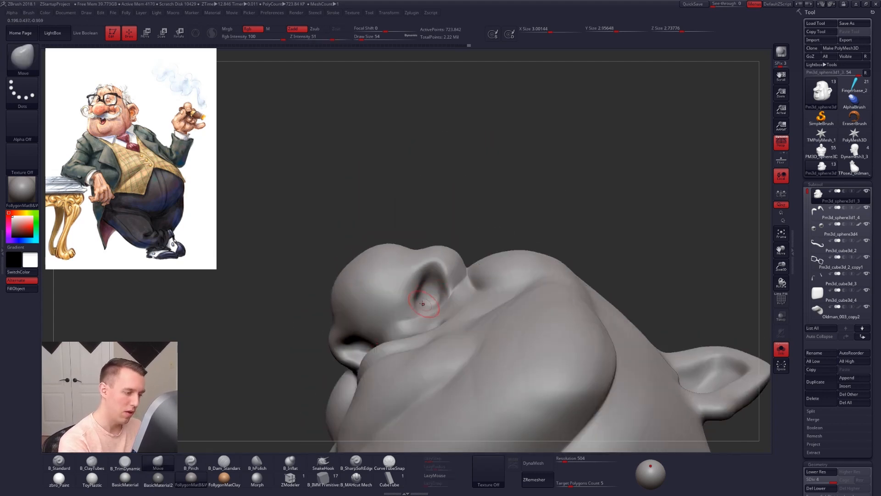
{"action": "key", "text": "space"}
{"action": "mouse_move", "coordinate": [420, 305]}
{"action": "left_mouse_down"}
{"action": "mouse_move", "coordinate": [414, 280]}
{"action": "mouse_move", "coordinate": [430, 273]}
{"action": "left_mouse_up"}
{"action": "key", "text": "space"}
{"action": "right_click_drag", "start_coordinate": [433, 266], "coordinate": [432, 299]}
{"action": "left_click_drag", "start_coordinate": [404, 290], "coordinate": [393, 296]}
Step: Refine the upper lip beneath the nose with the Move brush, enlarging the draw size to 104
{"action": "key", "text": "s"}
{"action": "right_click_drag", "start_coordinate": [393, 296], "coordinate": [468, 294]}
{"action": "left_click_drag", "start_coordinate": [410, 311], "coordinate": [412, 308]}
{"action": "right_click_drag", "start_coordinate": [420, 321], "coordinate": [419, 293], "text": "ctrl"}
{"action": "key", "text": "s"}
{"action": "left_click_drag", "start_coordinate": [408, 321], "coordinate": [411, 320]}
{"action": "mouse_move", "coordinate": [413, 321]}
{"action": "right_mouse_down"}
{"action": "mouse_move", "coordinate": [444, 316]}
{"action": "mouse_move", "coordinate": [413, 307]}
{"action": "mouse_move", "coordinate": [353, 315]}
{"action": "mouse_move", "coordinate": [356, 291]}
{"action": "right_mouse_up"}
Step: Show the whole figure with glasses and moustache to check the face, and isolate the head again
{"action": "key", "text": "alt+s"}
{"action": "right_click_drag", "start_coordinate": [601, 372], "coordinate": [596, 375]}
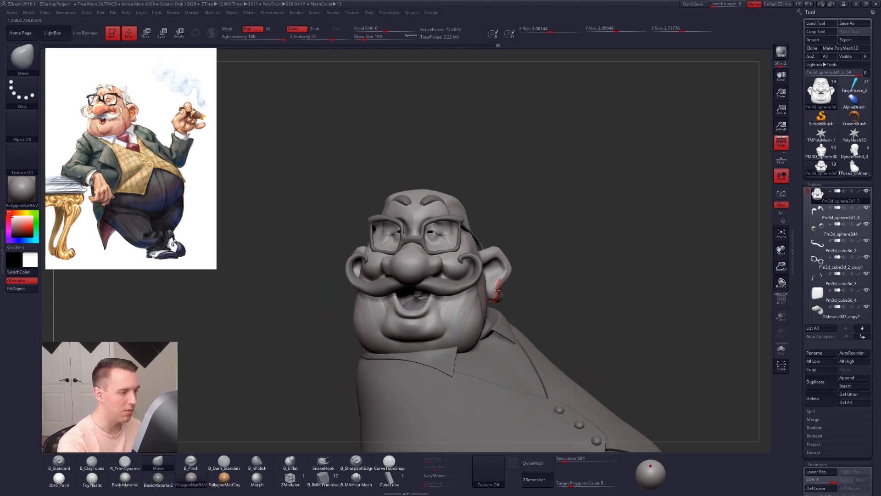
{"action": "key", "text": "s"}
{"action": "left_click_drag", "start_coordinate": [502, 287], "coordinate": [507, 287]}
{"action": "mouse_move", "coordinate": [429, 257]}
{"action": "right_mouse_down"}
{"action": "mouse_move", "coordinate": [464, 252]}
{"action": "mouse_move", "coordinate": [431, 261]}
{"action": "mouse_move", "coordinate": [437, 296]}
{"action": "right_mouse_up"}
{"action": "key", "text": "alt+s"}
Step: Reshape the area under the eyes with the Move brush at subdivision level 2, checking it against the full figure
{"action": "key", "text": "shift+d"}
{"action": "key", "text": "shift+d"}
{"action": "key", "text": "s"}
{"action": "left_click_drag", "start_coordinate": [436, 261], "coordinate": [429, 259]}
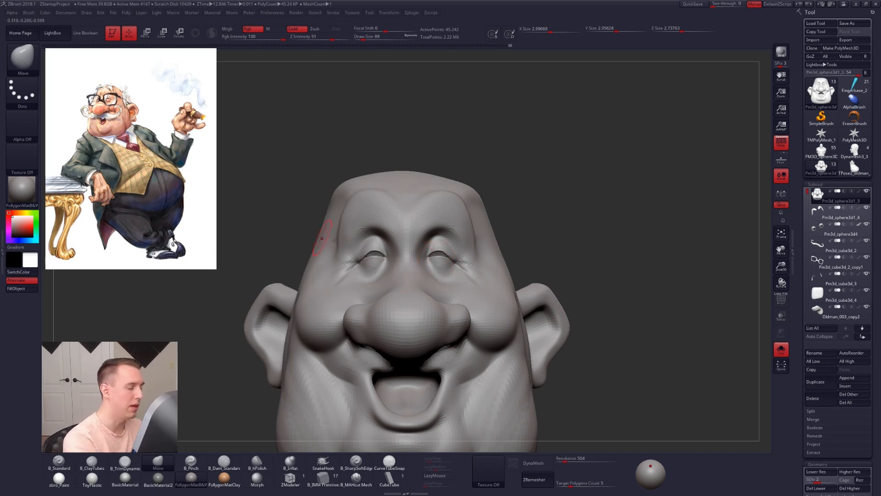
{"action": "key", "text": "alt+s"}
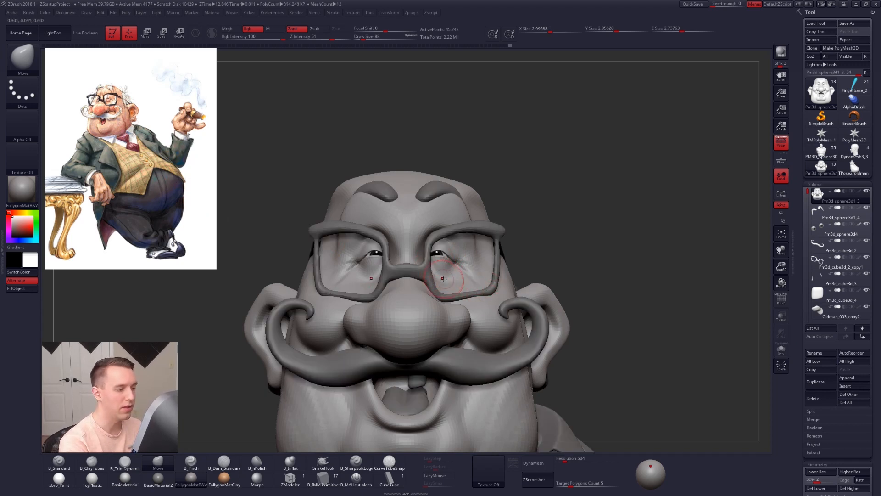
{"action": "left_click_drag", "start_coordinate": [545, 279], "coordinate": [524, 291], "text": "alt"}
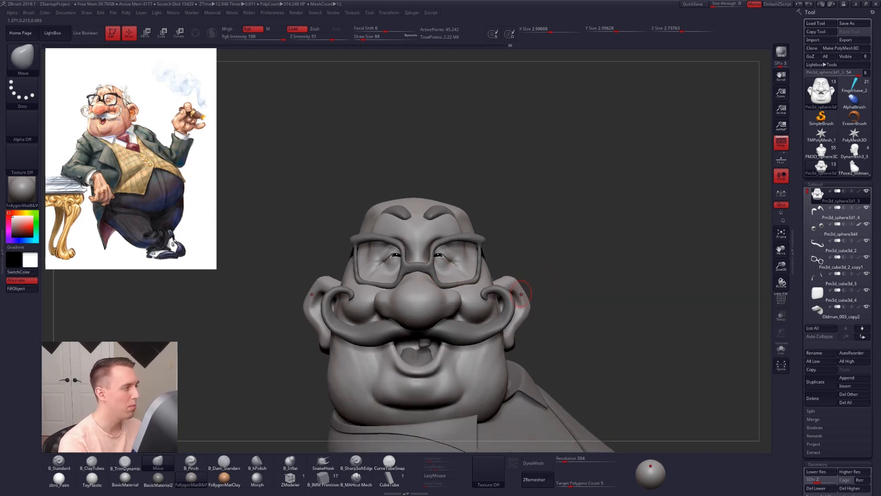
{"action": "left_click_drag", "start_coordinate": [616, 373], "coordinate": [610, 368]}
{"action": "key", "text": "alt+s"}
{"action": "right_click_drag", "start_coordinate": [448, 265], "coordinate": [437, 279], "text": "ctrl"}
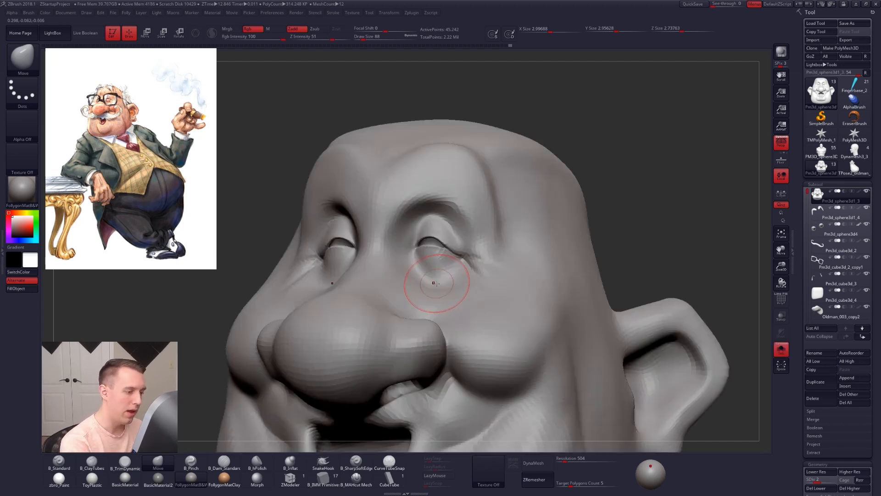
{"action": "left_click_drag", "start_coordinate": [439, 280], "coordinate": [439, 276]}
{"action": "mouse_move", "coordinate": [439, 276]}
{"action": "right_mouse_down"}
{"action": "mouse_move", "coordinate": [459, 274]}
{"action": "mouse_move", "coordinate": [434, 278]}
{"action": "right_mouse_up"}
Step: Raise the head to subdivision level 4 and carve the creases at the outer eye corners with the MAHcut Mech brush
{"action": "key", "text": "d"}
{"action": "key", "text": "d"}
{"action": "key", "text": "space"}
{"action": "left_click_drag", "start_coordinate": [437, 274], "coordinate": [402, 254]}
{"action": "left_click", "coordinate": [352, 479]}
{"action": "key", "text": "space"}
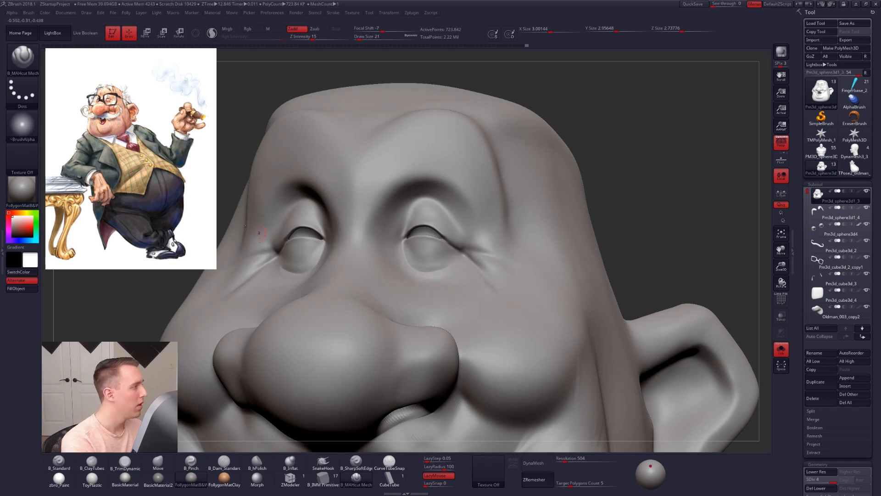
{"action": "key", "text": "space"}
{"action": "left_click_drag", "start_coordinate": [436, 259], "coordinate": [442, 259]}
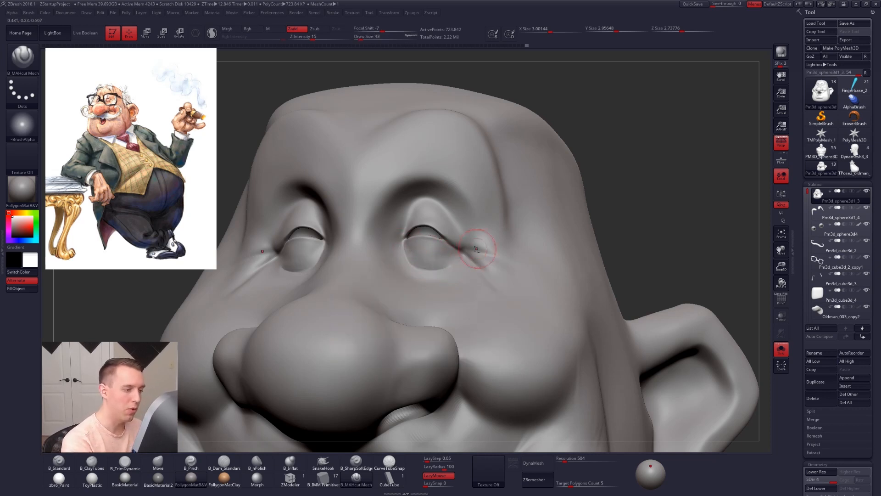
Step: Lower the head to subdivision level 2 and reshape the eye sockets with the Move brush
{"action": "key", "text": "shift"}
{"action": "right_click_drag", "start_coordinate": [403, 269], "coordinate": [390, 289]}
{"action": "key", "text": "shift"}
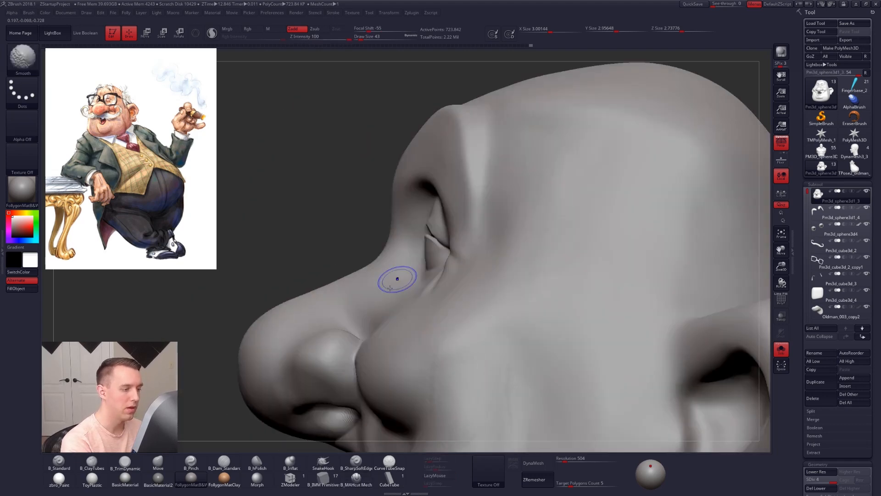
{"action": "key", "text": "shift+d"}
{"action": "key", "text": "shift+d"}
{"action": "key", "text": "space"}
{"action": "left_click_drag", "start_coordinate": [420, 274], "coordinate": [426, 266]}
{"action": "key", "text": "b"}
{"action": "key", "text": "m"}
{"action": "key", "text": "v"}
{"action": "key", "text": "space"}
{"action": "mouse_move", "coordinate": [367, 260]}
{"action": "right_mouse_down"}
{"action": "mouse_move", "coordinate": [411, 239]}
{"action": "mouse_move", "coordinate": [437, 276]}
{"action": "right_mouse_up"}
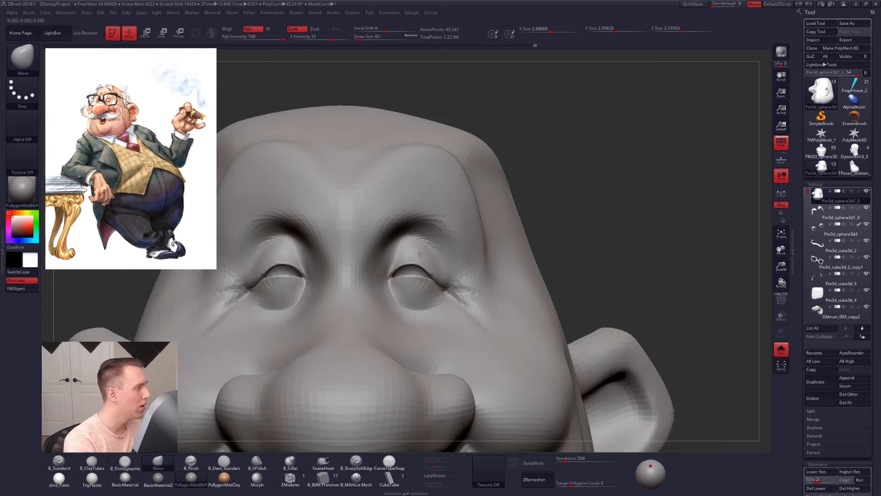
Step: Adjust the upper eyelids and brows with the Move brush at draw size 57
{"action": "mouse_move", "coordinate": [403, 236]}
{"action": "right_mouse_down", "text": "ctrl"}
{"action": "mouse_move", "coordinate": [407, 252]}
{"action": "mouse_move", "coordinate": [444, 252]}
{"action": "right_mouse_up", "text": "ctrl"}
{"action": "key", "text": "space"}
{"action": "left_click_drag", "start_coordinate": [462, 248], "coordinate": [465, 249]}
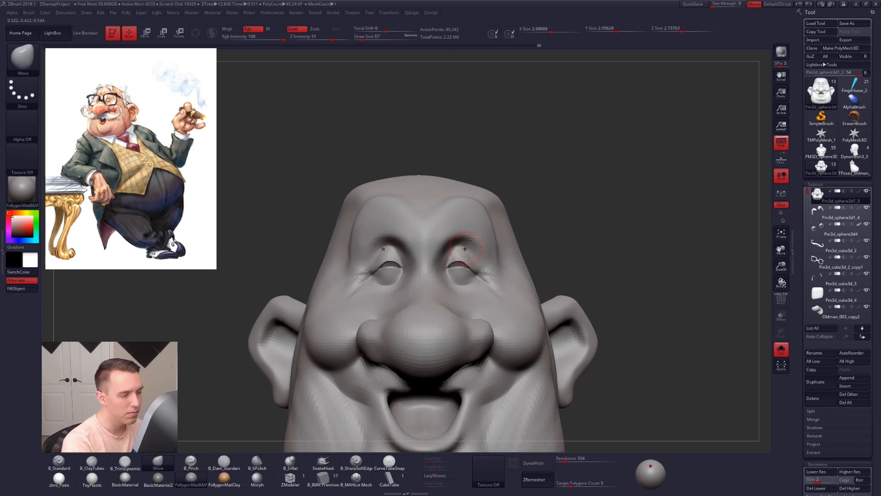
{"action": "right_click_drag", "start_coordinate": [458, 271], "coordinate": [499, 274]}
{"action": "right_click_drag", "start_coordinate": [498, 274], "coordinate": [391, 264]}
Step: Reshape the temple with the Move brush at draw size 152 and build it up with ClayTubes at draw size 192
{"action": "key", "text": "space"}
{"action": "left_click_drag", "start_coordinate": [507, 259], "coordinate": [508, 279]}
{"action": "right_click_drag", "start_coordinate": [484, 337], "coordinate": [486, 317]}
{"action": "key", "text": "bracketright"}
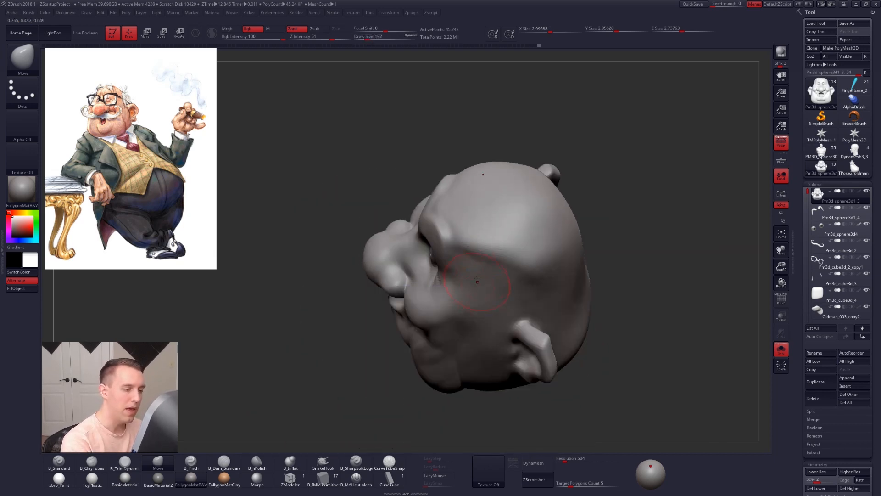
{"action": "key", "text": "2"}
{"action": "left_click_drag", "start_coordinate": [456, 232], "coordinate": [473, 280]}
{"action": "mouse_move", "coordinate": [472, 280]}
{"action": "right_mouse_down"}
{"action": "mouse_move", "coordinate": [475, 270]}
{"action": "mouse_move", "coordinate": [471, 280]}
{"action": "right_mouse_up"}
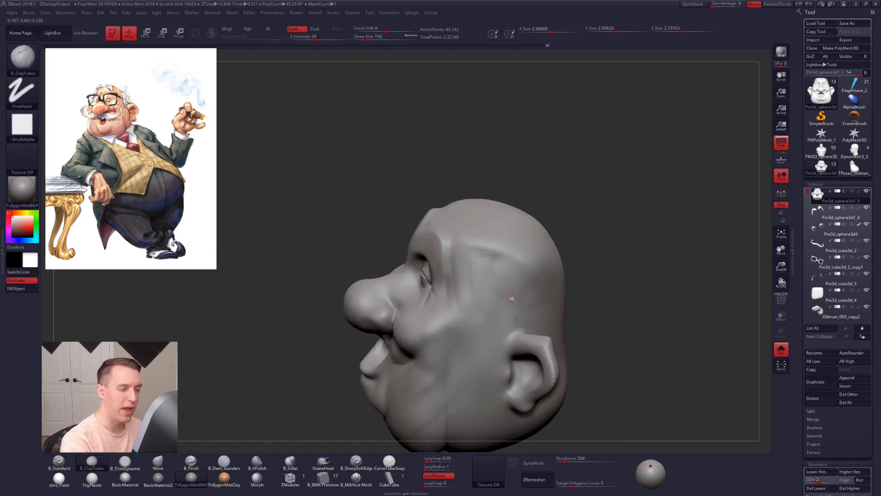
Step: Flatten the temple at subdivision level 1 with the TrimDynamic brush at draw size 239
{"action": "key", "text": "3"}
{"action": "key", "text": "shift+d"}
{"action": "key", "text": "bracketright"}
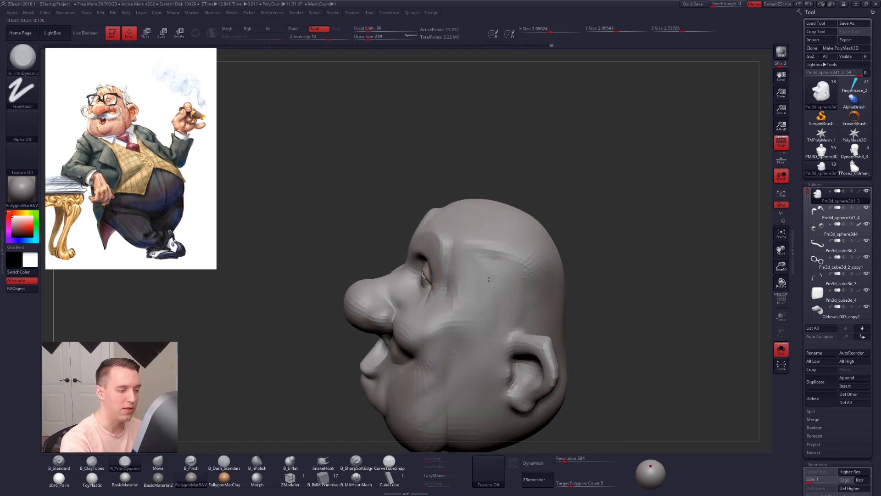
{"action": "mouse_move", "coordinate": [474, 316]}
{"action": "right_mouse_down"}
{"action": "mouse_move", "coordinate": [476, 295]}
{"action": "mouse_move", "coordinate": [524, 311]}
{"action": "mouse_move", "coordinate": [501, 306]}
{"action": "mouse_move", "coordinate": [499, 321]}
{"action": "mouse_move", "coordinate": [489, 323]}
{"action": "right_mouse_up"}
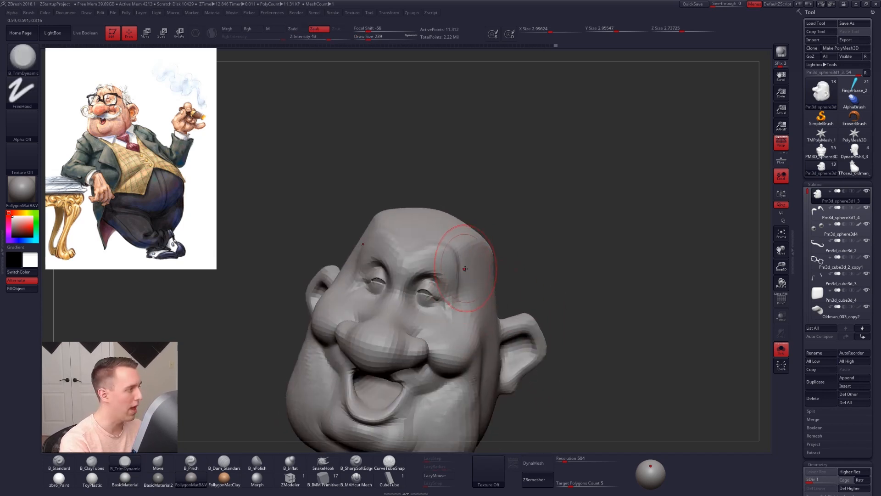
Step: Adjust the forehead and temples with the Move brush at draw size 239 and raise the head to subdivision level 4
{"action": "key", "text": "4"}
{"action": "right_click_drag", "start_coordinate": [466, 258], "coordinate": [463, 262]}
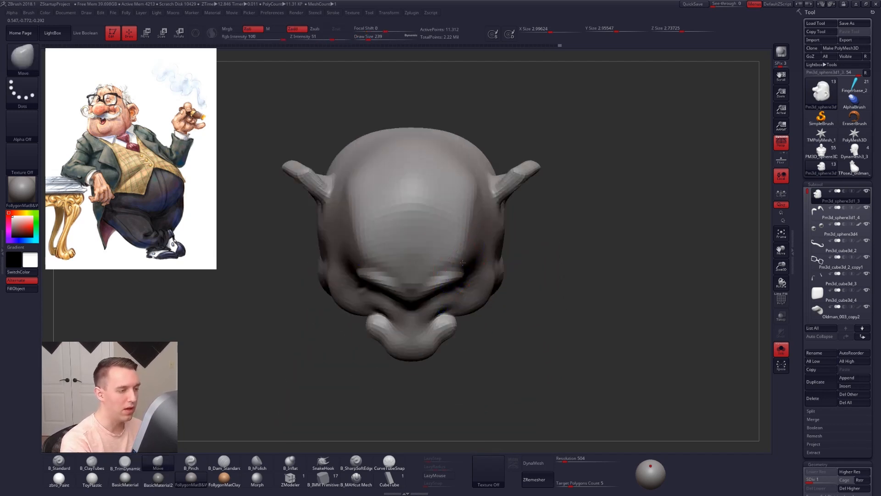
{"action": "key", "text": "d"}
{"action": "key", "text": "d"}
{"action": "key", "text": "d"}
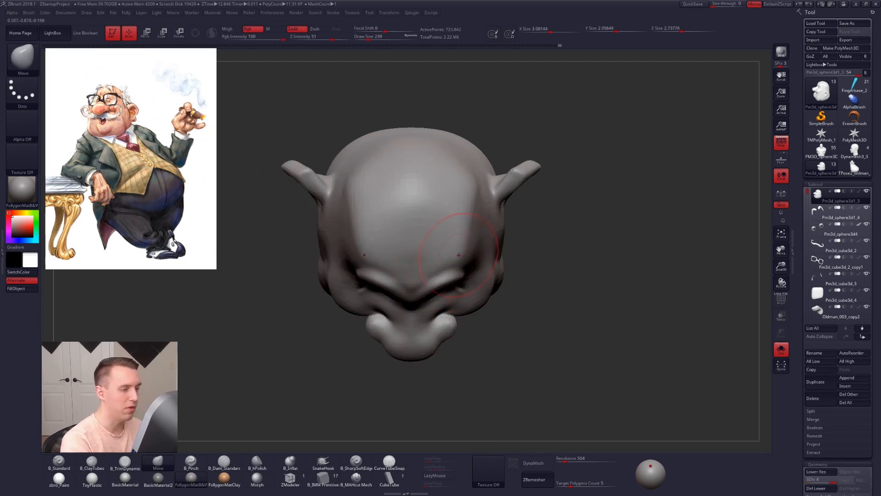
{"action": "mouse_move", "coordinate": [485, 232]}
{"action": "right_mouse_down"}
{"action": "mouse_move", "coordinate": [455, 207]}
{"action": "mouse_move", "coordinate": [466, 232]}
{"action": "mouse_move", "coordinate": [422, 242]}
{"action": "right_mouse_up"}
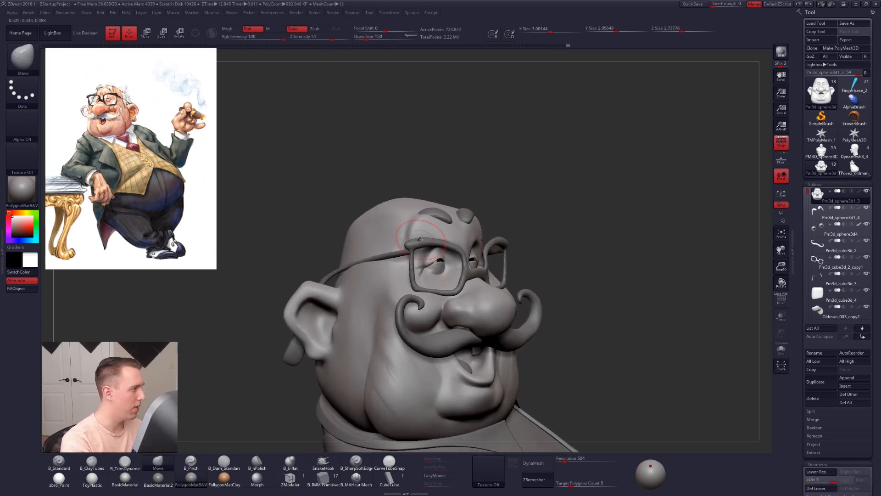
Step: Isolate the head and carve creases along the side of the forehead with the B_SharpSoftEdge brush at draw size 150
{"action": "left_click", "coordinate": [356, 462]}
{"action": "mouse_move", "coordinate": [514, 335]}
{"action": "right_mouse_down"}
{"action": "mouse_move", "coordinate": [376, 353]}
{"action": "mouse_move", "coordinate": [325, 377]}
{"action": "right_mouse_up"}
{"action": "right_click_drag", "start_coordinate": [449, 281], "coordinate": [455, 289]}
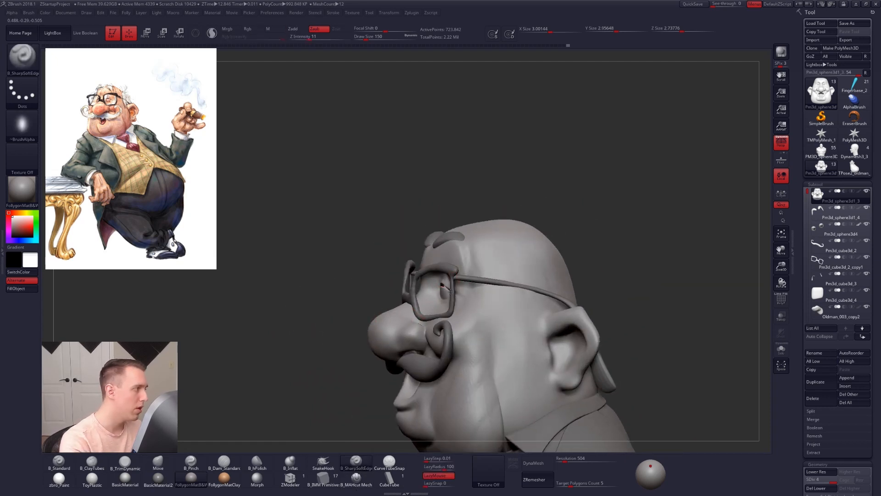
{"action": "key", "text": "shift+s"}
{"action": "right_click_drag", "start_coordinate": [466, 251], "coordinate": [475, 275]}
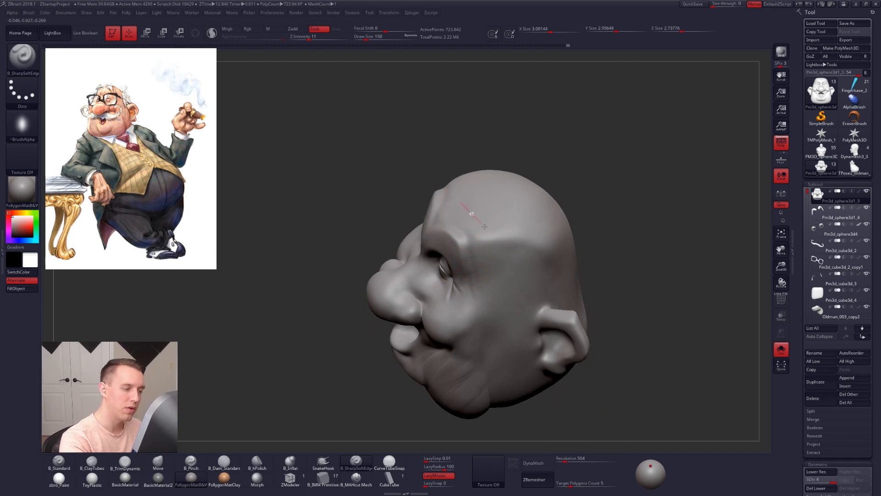
{"action": "mouse_move", "coordinate": [507, 279]}
{"action": "left_mouse_down"}
{"action": "mouse_move", "coordinate": [503, 320]}
{"action": "mouse_move", "coordinate": [488, 327]}
{"action": "left_mouse_up"}
{"action": "right_click_drag", "start_coordinate": [488, 324], "coordinate": [473, 308]}
Step: Build up the folds between the temple creases with the ClayTubes brush at draw size 150
{"action": "key", "text": "2"}
{"action": "left_click_drag", "start_coordinate": [468, 226], "coordinate": [478, 254]}
{"action": "mouse_move", "coordinate": [473, 248]}
{"action": "right_mouse_down"}
{"action": "mouse_move", "coordinate": [500, 239]}
{"action": "mouse_move", "coordinate": [454, 222]}
{"action": "right_mouse_up"}
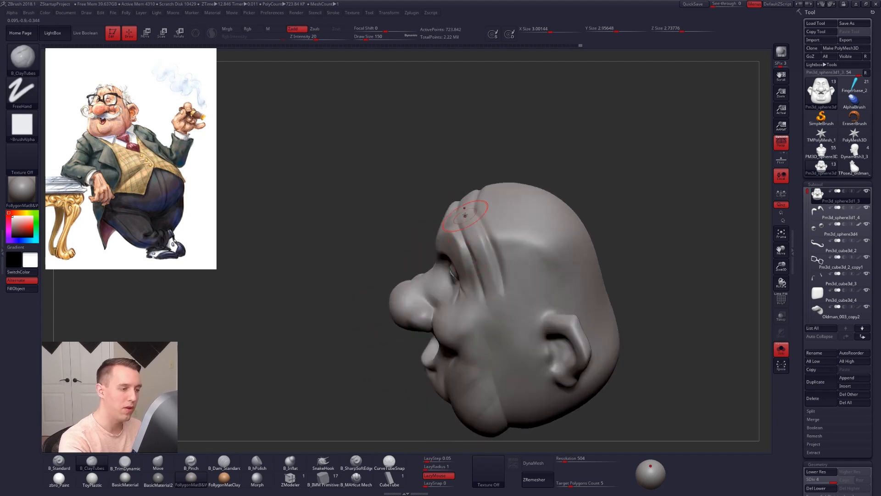
{"action": "right_click_drag", "start_coordinate": [482, 314], "coordinate": [456, 275]}
{"action": "right_click_drag", "start_coordinate": [456, 320], "coordinate": [455, 351]}
Step: Smooth the temple folds into the side of the head at subdivision level 2, then return the head to level 4
{"action": "key", "text": "shift+d"}
{"action": "key", "text": "shift+d"}
{"action": "mouse_move", "coordinate": [465, 318]}
{"action": "right_mouse_down"}
{"action": "mouse_move", "coordinate": [486, 310]}
{"action": "mouse_move", "coordinate": [464, 299]}
{"action": "mouse_move", "coordinate": [482, 270]}
{"action": "right_mouse_up"}
{"action": "left_click_drag", "start_coordinate": [487, 248], "coordinate": [476, 284]}
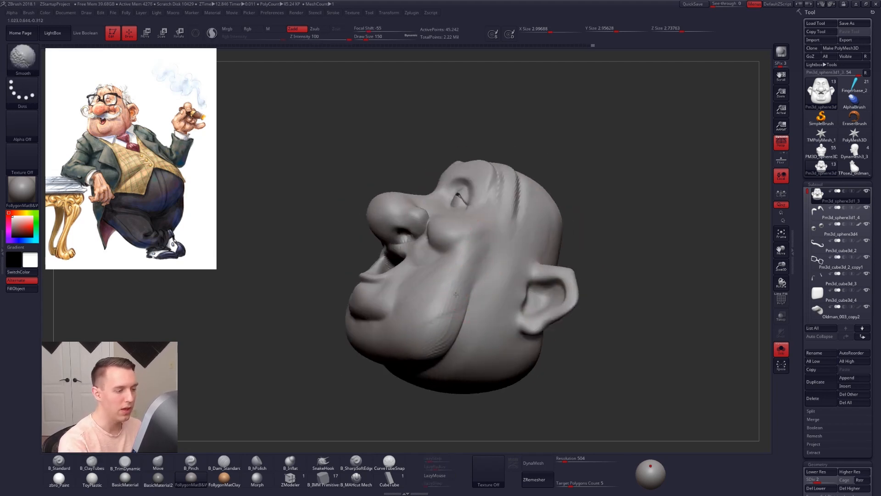
{"action": "right_click_drag", "start_coordinate": [527, 252], "coordinate": [452, 302], "text": "alt"}
{"action": "right_click_drag", "start_coordinate": [532, 275], "coordinate": [441, 340]}
{"action": "right_click_drag", "start_coordinate": [514, 344], "coordinate": [462, 306]}
{"action": "key", "text": "d"}
{"action": "key", "text": "d"}
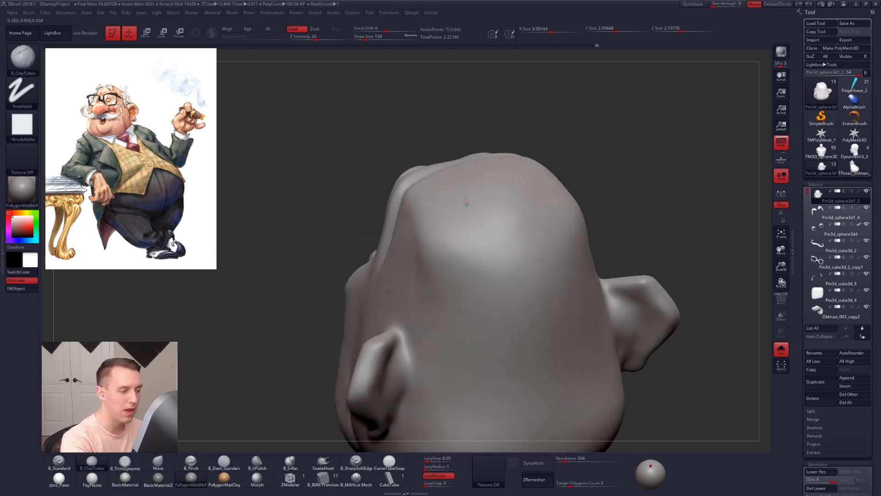
Step: Try building up folds on the scalp with ClayTubes at draw sizes 150 and 113, then undo the strokes
{"action": "left_click_drag", "start_coordinate": [464, 198], "coordinate": [467, 330]}
{"action": "key", "text": "ctrl+z"}
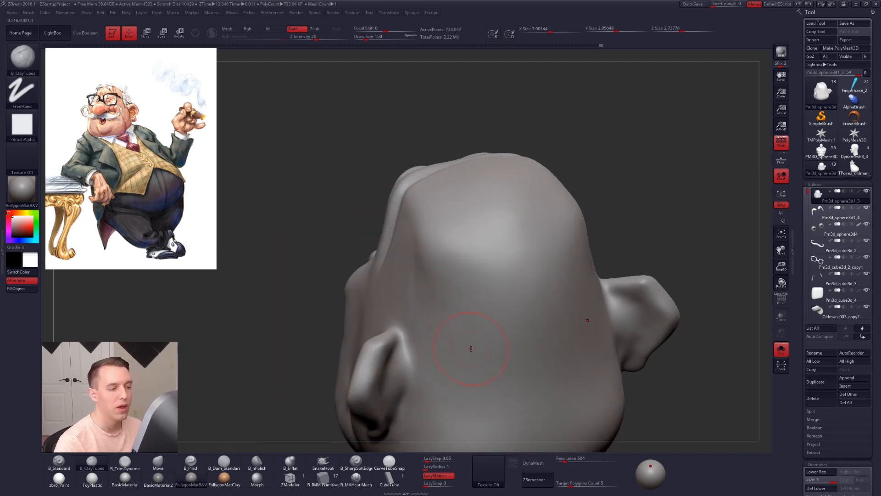
{"action": "left_click_drag", "start_coordinate": [459, 241], "coordinate": [460, 304]}
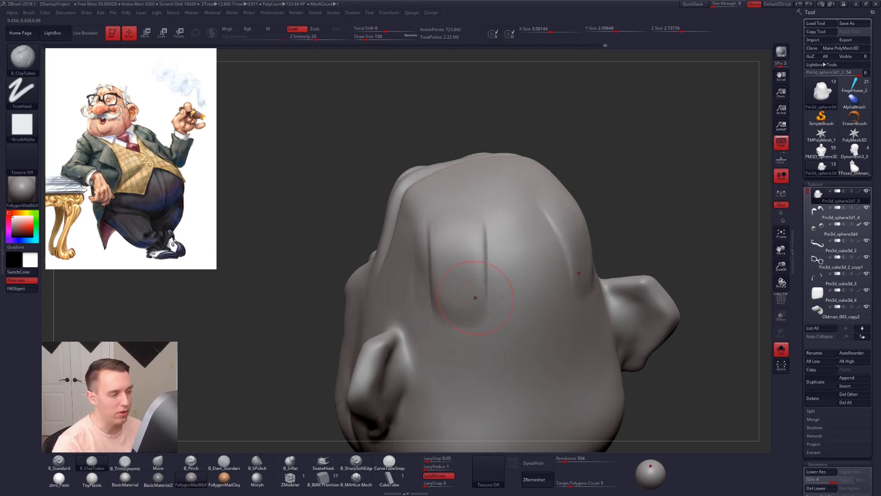
{"action": "key", "text": "space"}
{"action": "left_click_drag", "start_coordinate": [493, 195], "coordinate": [492, 194]}
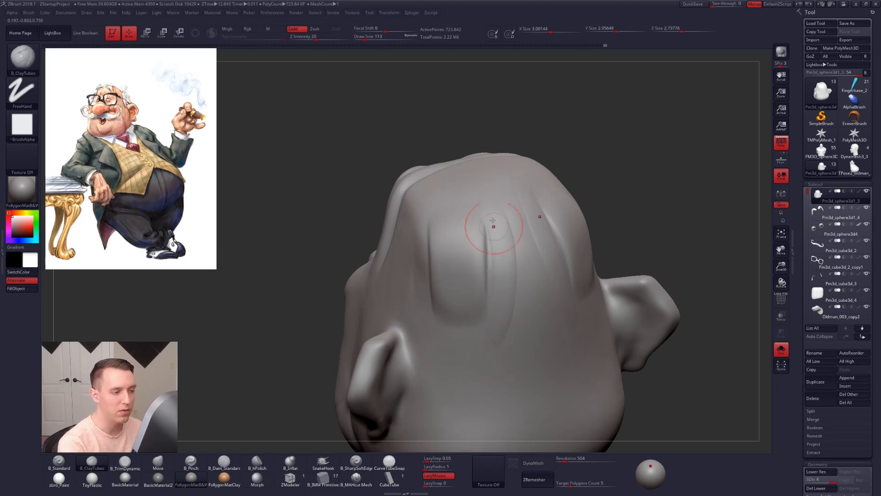
{"action": "key", "text": "ctrl+z"}
{"action": "key", "text": "ctrl+z"}
Step: Deepen the temple creases with the B_MAHcut Mesh brush at draw sizes 81 and 150
{"action": "mouse_move", "coordinate": [469, 340]}
{"action": "right_mouse_down"}
{"action": "mouse_move", "coordinate": [428, 301]}
{"action": "mouse_move", "coordinate": [407, 261]}
{"action": "mouse_move", "coordinate": [427, 285]}
{"action": "right_mouse_up"}
{"action": "key", "text": "5"}
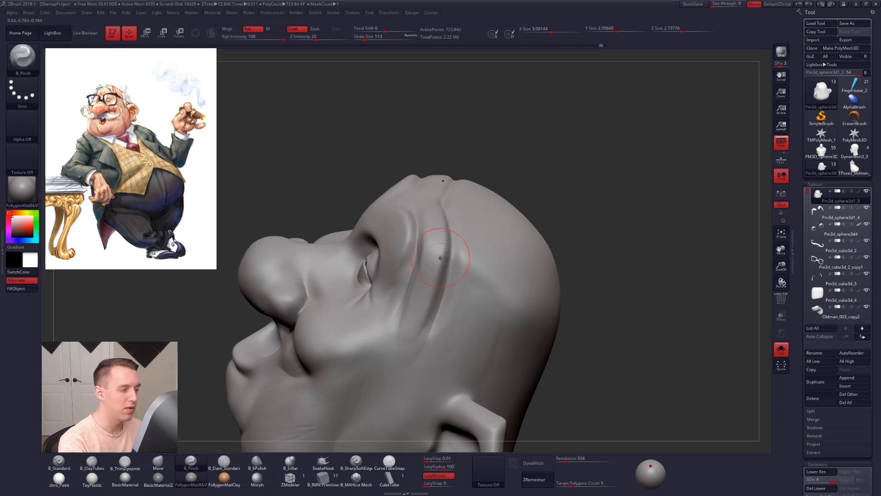
{"action": "left_click", "coordinate": [350, 480]}
{"action": "right_click_drag", "start_coordinate": [376, 404], "coordinate": [447, 280]}
{"action": "left_click_drag", "start_coordinate": [449, 191], "coordinate": [449, 231]}
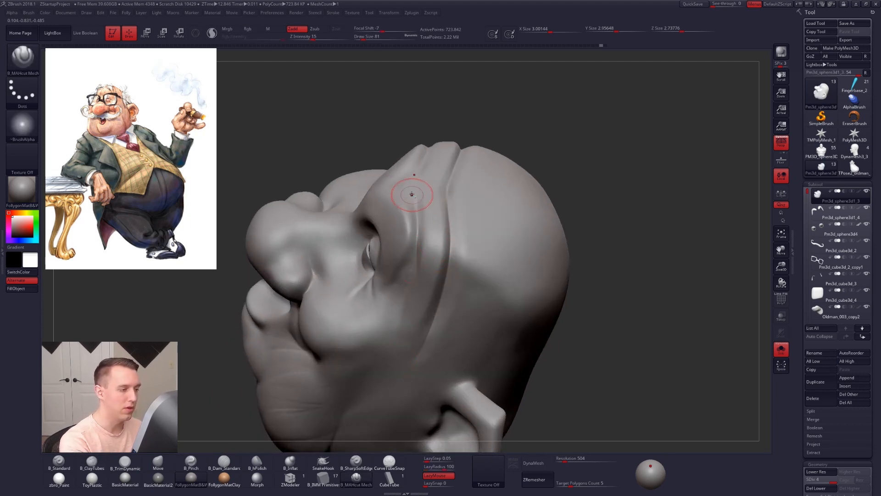
{"action": "right_click_drag", "start_coordinate": [405, 310], "coordinate": [389, 338]}
{"action": "key", "text": "space"}
{"action": "left_click_drag", "start_coordinate": [410, 338], "coordinate": [394, 372]}
Step: Smooth the jagged temple creases at subdivision levels 2 and 3 with the Smooth brush at draw size 150
{"action": "key", "text": "shift+d"}
{"action": "key", "text": "shift+d"}
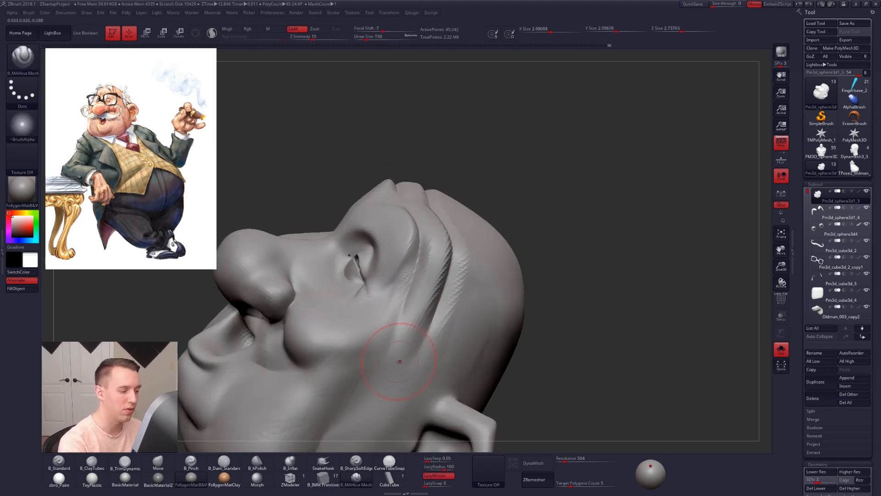
{"action": "key", "text": "d"}
{"action": "right_click_drag", "start_coordinate": [409, 353], "coordinate": [420, 304]}
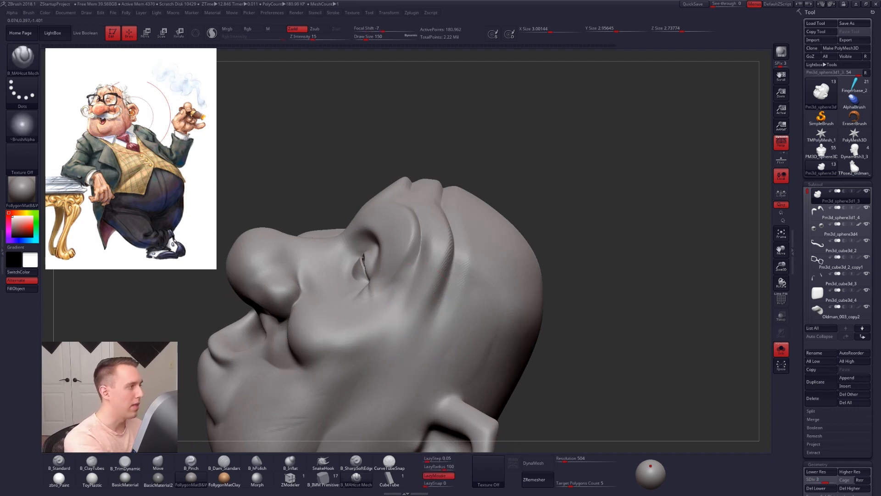
{"action": "right_click_drag", "start_coordinate": [440, 290], "coordinate": [457, 252]}
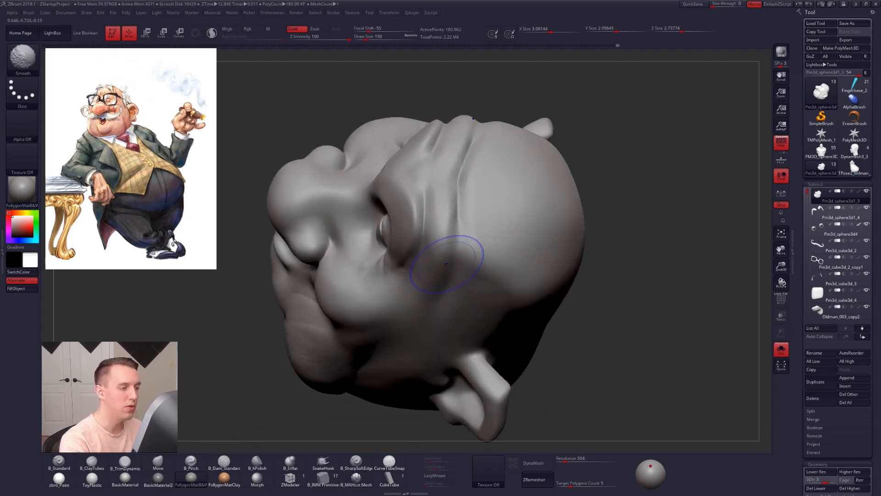
{"action": "right_click_drag", "start_coordinate": [441, 222], "coordinate": [291, 252]}
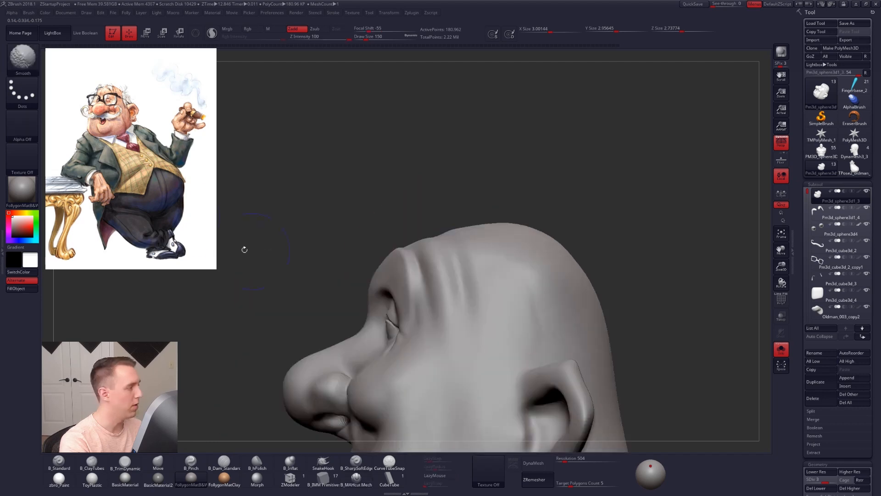
{"action": "right_click_drag", "start_coordinate": [445, 331], "coordinate": [462, 259], "text": "alt"}
Step: Strengthen the crease behind the cheek and jowl with the B_MAHcut Mesh brush at draw size 239
{"action": "key", "text": "space"}
{"action": "mouse_move", "coordinate": [493, 251]}
{"action": "left_mouse_down"}
{"action": "mouse_move", "coordinate": [488, 182]}
{"action": "mouse_move", "coordinate": [488, 211]}
{"action": "left_mouse_up"}
{"action": "right_click_drag", "start_coordinate": [518, 240], "coordinate": [541, 234]}
{"action": "left_click_drag", "start_coordinate": [541, 234], "coordinate": [531, 269], "text": "shift"}
{"action": "mouse_move", "coordinate": [532, 269]}
{"action": "right_mouse_down", "text": "ctrl"}
{"action": "mouse_move", "coordinate": [494, 242]}
{"action": "mouse_move", "coordinate": [487, 191]}
{"action": "right_mouse_up", "text": "ctrl"}
{"action": "key", "text": "space"}
{"action": "left_click_drag", "start_coordinate": [467, 274], "coordinate": [480, 275]}
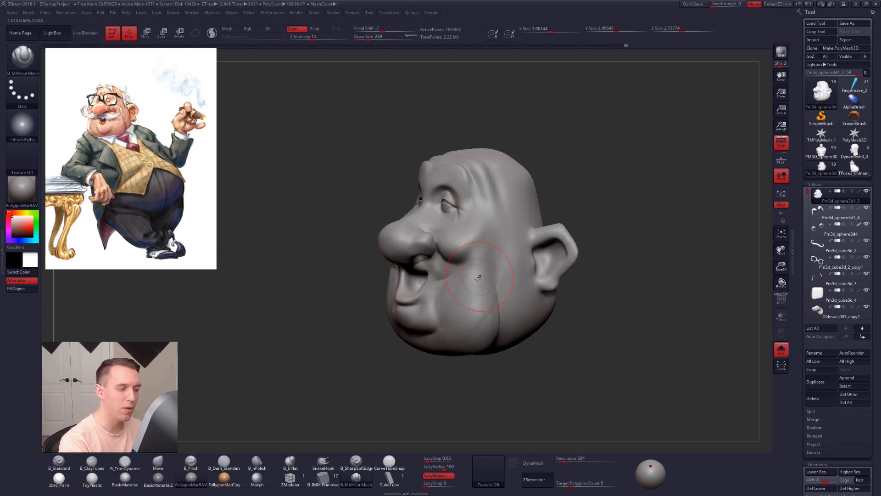
{"action": "right_click_drag", "start_coordinate": [528, 279], "coordinate": [505, 287]}
{"action": "mouse_move", "coordinate": [505, 287]}
{"action": "right_mouse_down", "text": "alt"}
{"action": "mouse_move", "coordinate": [512, 298]}
{"action": "mouse_move", "coordinate": [475, 327]}
{"action": "right_mouse_up", "text": "alt"}
Step: Refine the temple and jowl creases with the B_MAHcut Mesh brush at draw size 192 and soften them at size 170
{"action": "key", "text": "space"}
{"action": "left_click_drag", "start_coordinate": [511, 278], "coordinate": [506, 278]}
{"action": "right_click_drag", "start_coordinate": [504, 278], "coordinate": [533, 272]}
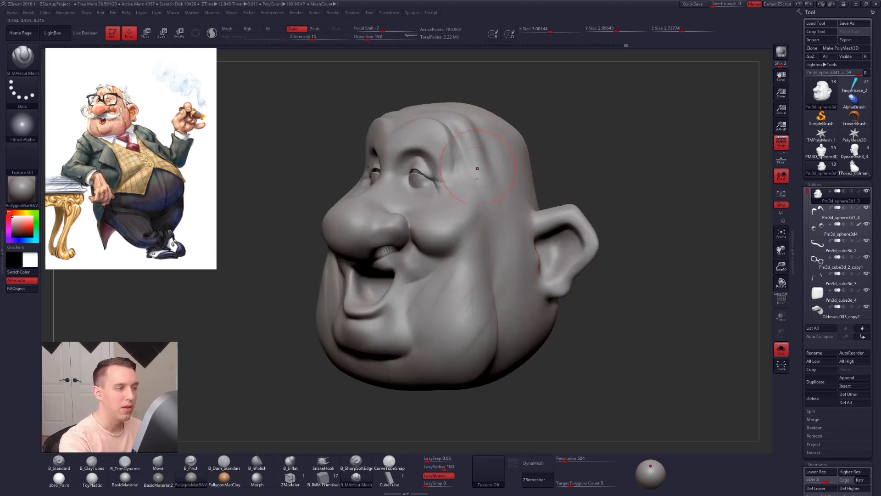
{"action": "key", "text": "space"}
{"action": "left_click_drag", "start_coordinate": [497, 274], "coordinate": [492, 274]}
{"action": "right_click_drag", "start_coordinate": [506, 278], "coordinate": [490, 285]}
{"action": "key", "text": "space"}
{"action": "left_click_drag", "start_coordinate": [491, 278], "coordinate": [495, 277]}
{"action": "key", "text": "3"}
{"action": "right_click_drag", "start_coordinate": [492, 277], "coordinate": [490, 296], "text": "alt"}
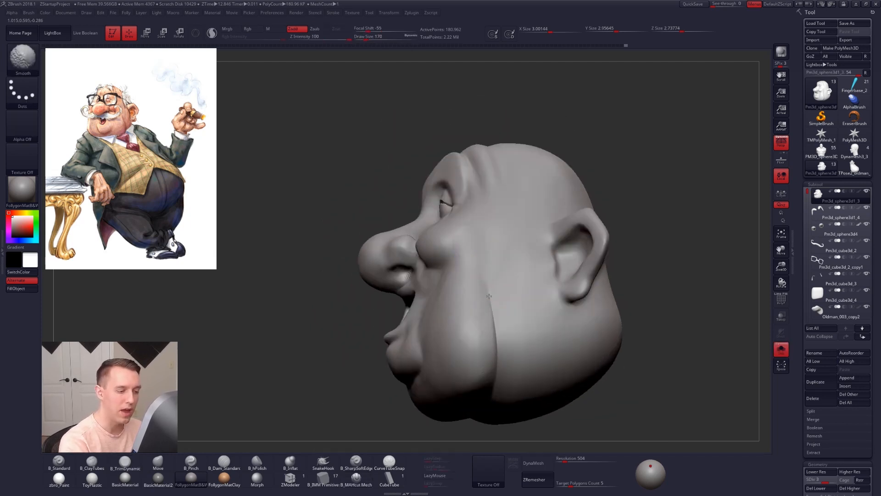
Step: Lower the head to subdivision level 1 and reshape its overall form with the Move brush
{"action": "mouse_move", "coordinate": [387, 271]}
{"action": "right_mouse_down"}
{"action": "mouse_move", "coordinate": [409, 256]}
{"action": "mouse_move", "coordinate": [399, 241]}
{"action": "mouse_move", "coordinate": [409, 237]}
{"action": "right_mouse_up"}
{"action": "key", "text": "shift+d"}
{"action": "key", "text": "shift+d"}
{"action": "key", "text": "2"}
{"action": "key", "text": "4"}
{"action": "key", "text": "space"}
{"action": "left_click_drag", "start_coordinate": [410, 232], "coordinate": [409, 232]}
{"action": "key", "text": "space"}
{"action": "right_click_drag", "start_coordinate": [436, 281], "coordinate": [502, 217]}
{"action": "right_click_drag", "start_coordinate": [495, 354], "coordinate": [452, 252]}
{"action": "mouse_move", "coordinate": [448, 290]}
{"action": "right_mouse_down"}
{"action": "mouse_move", "coordinate": [432, 361]}
{"action": "mouse_move", "coordinate": [454, 312]}
{"action": "right_mouse_up"}
Step: Raise the head to subdivision level 2 and flatten its underside with the TrimDynamic brush at draw size 306
{"action": "key", "text": "space"}
{"action": "key", "text": "d"}
{"action": "key", "text": "b"}
{"action": "key", "text": "t"}
{"action": "key", "text": "d"}
{"action": "key", "text": "space"}
{"action": "mouse_move", "coordinate": [455, 305]}
{"action": "left_mouse_down"}
{"action": "mouse_move", "coordinate": [487, 309]}
{"action": "mouse_move", "coordinate": [469, 294]}
{"action": "left_mouse_up"}
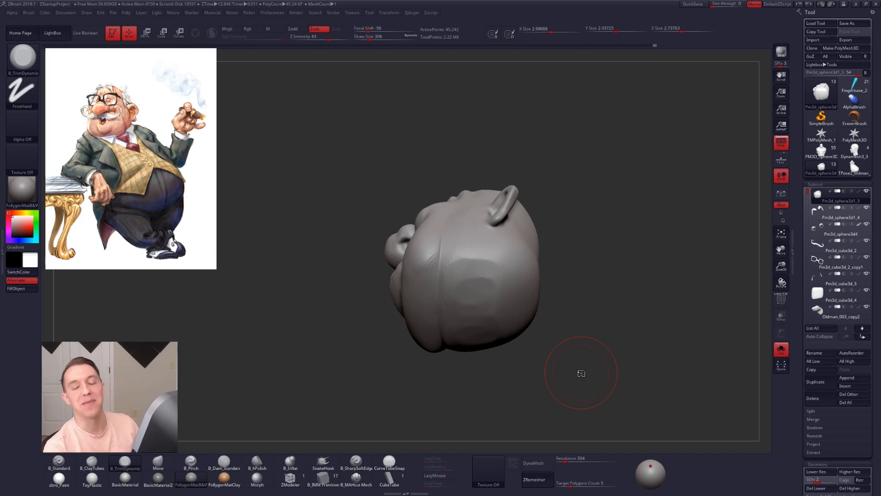
Step: Flatten the underside further with TrimDynamic at draw size 350 and show all the figure's parts again
{"action": "left_click_drag", "start_coordinate": [581, 373], "coordinate": [572, 328]}
{"action": "key", "text": "space"}
{"action": "mouse_move", "coordinate": [473, 291]}
{"action": "left_mouse_down"}
{"action": "mouse_move", "coordinate": [475, 326]}
{"action": "mouse_move", "coordinate": [485, 308]}
{"action": "mouse_move", "coordinate": [493, 319]}
{"action": "left_mouse_up"}
{"action": "left_click_drag", "start_coordinate": [481, 275], "coordinate": [482, 301], "text": "shift"}
{"action": "right_click_drag", "start_coordinate": [482, 300], "coordinate": [472, 356]}
{"action": "mouse_move", "coordinate": [473, 355]}
{"action": "right_mouse_down", "text": "ctrl"}
{"action": "mouse_move", "coordinate": [474, 315]}
{"action": "mouse_move", "coordinate": [527, 324]}
{"action": "mouse_move", "coordinate": [510, 307]}
{"action": "right_mouse_up", "text": "ctrl"}
{"action": "key", "text": "alt+s"}
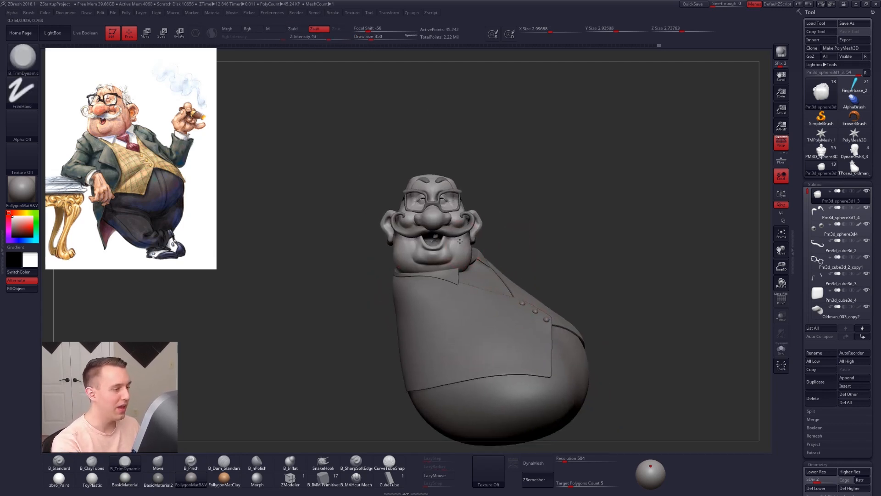
Step: Make the mustache the active subtool and isolate it
{"action": "right_click_drag", "start_coordinate": [498, 250], "coordinate": [482, 277], "text": "ctrl"}
{"action": "key", "text": "space"}
{"action": "left_click_drag", "start_coordinate": [476, 240], "coordinate": [470, 240]}
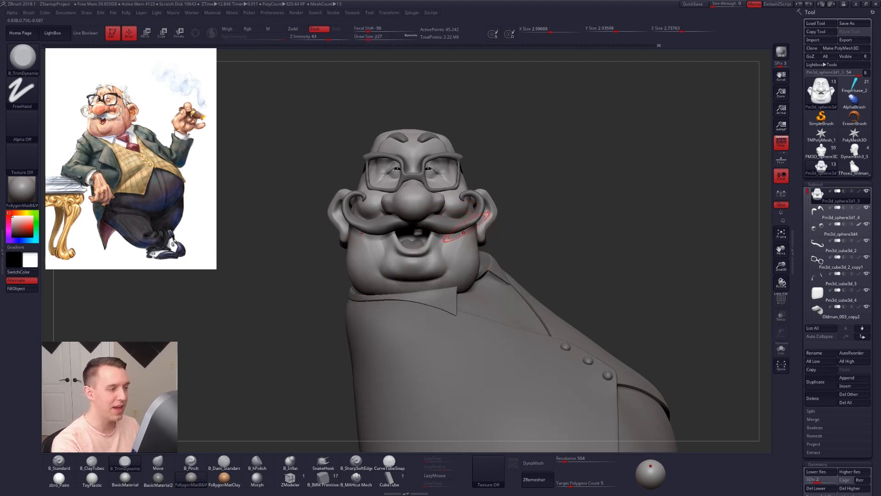
{"action": "left_click", "coordinate": [467, 221], "text": "alt"}
{"action": "key", "text": "alt+s"}
{"action": "mouse_move", "coordinate": [467, 221]}
{"action": "right_mouse_down", "text": "alt"}
{"action": "mouse_move", "coordinate": [479, 231]}
{"action": "mouse_move", "coordinate": [466, 242]}
{"action": "right_mouse_up", "text": "alt"}
Step: Sharpen the mustache with the Pinch brush at draw size 113 and show the full figure again
{"action": "key", "text": "space"}
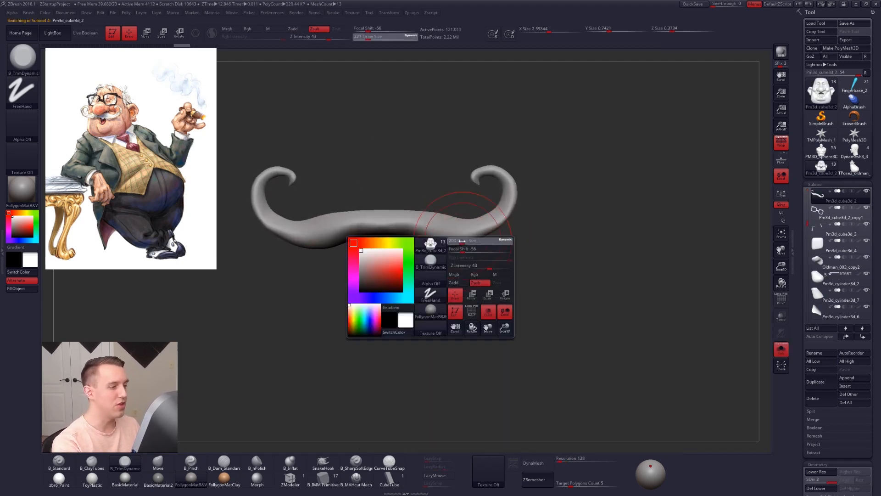
{"action": "left_click_drag", "start_coordinate": [466, 242], "coordinate": [461, 242]}
{"action": "right_click_drag", "start_coordinate": [460, 241], "coordinate": [446, 230]}
{"action": "key", "text": "b"}
{"action": "key", "text": "p"}
{"action": "key", "text": "i"}
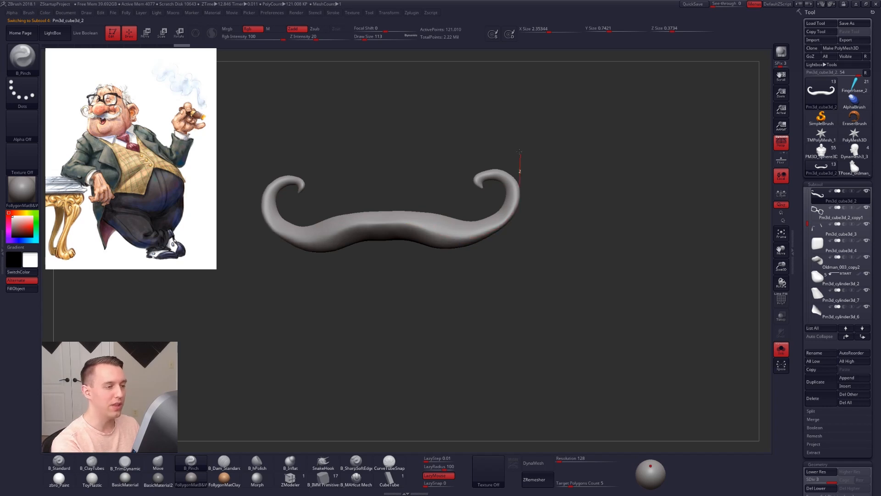
{"action": "left_click_drag", "start_coordinate": [520, 152], "coordinate": [519, 148]}
{"action": "right_click_drag", "start_coordinate": [408, 255], "coordinate": [418, 256]}
{"action": "key", "text": "alt+s"}
{"action": "right_click_drag", "start_coordinate": [498, 256], "coordinate": [517, 284], "text": "alt"}
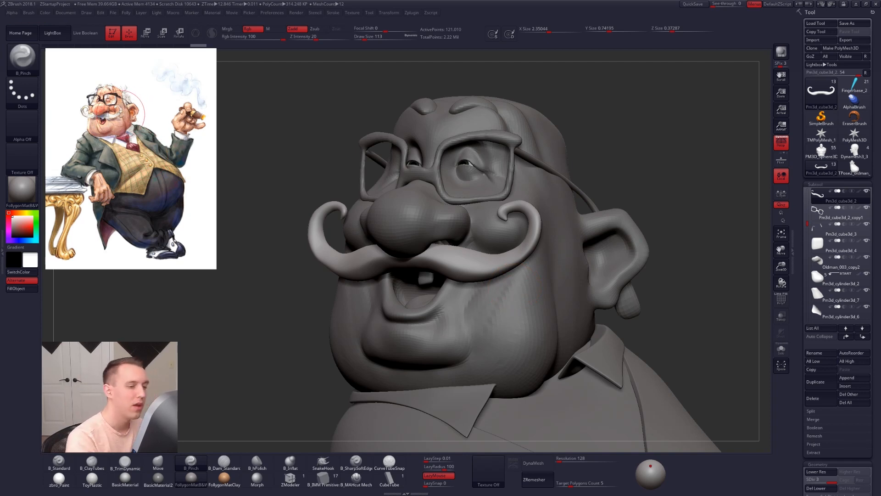
Step: Isolate the mustache, mask its middle and try pulling the curled ends inward with the Move brush at draw size 160
{"action": "key", "text": "alt+s"}
{"action": "mouse_move", "coordinate": [510, 239]}
{"action": "left_mouse_down", "text": "ctrl"}
{"action": "mouse_move", "coordinate": [560, 252]}
{"action": "mouse_move", "coordinate": [460, 191]}
{"action": "left_mouse_up", "text": "ctrl"}
{"action": "left_click", "coordinate": [460, 195], "text": "ctrl"}
{"action": "key", "text": "b"}
{"action": "key", "text": "m"}
{"action": "key", "text": "v"}
{"action": "left_click_drag", "start_coordinate": [531, 228], "coordinate": [533, 230]}
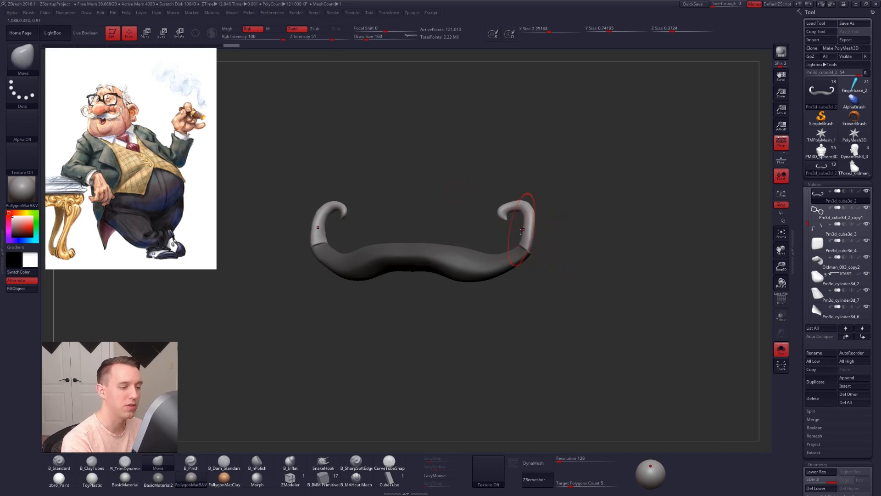
{"action": "left_click_drag", "start_coordinate": [566, 254], "coordinate": [535, 274], "text": "ctrl"}
{"action": "key", "text": "alt+s"}
{"action": "left_click_drag", "start_coordinate": [672, 338], "coordinate": [633, 295], "text": "alt"}
{"action": "left_click_drag", "start_coordinate": [549, 290], "coordinate": [596, 293]}
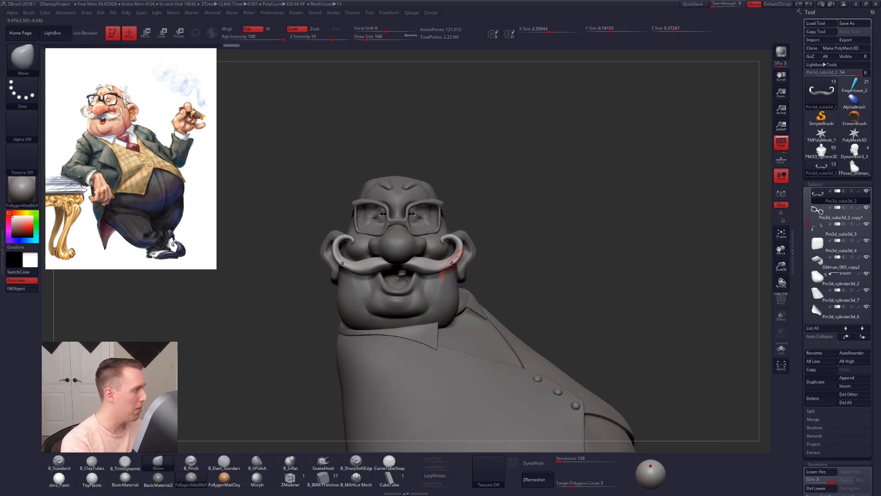
Step: Make the head the active subtool again and isolate it with the ear in view
{"action": "left_click", "coordinate": [435, 210], "text": "alt"}
{"action": "left_click_drag", "start_coordinate": [446, 226], "coordinate": [477, 223], "text": "alt"}
{"action": "mouse_move", "coordinate": [424, 230]}
{"action": "right_mouse_down"}
{"action": "mouse_move", "coordinate": [504, 230]}
{"action": "mouse_move", "coordinate": [487, 236]}
{"action": "mouse_move", "coordinate": [428, 228]}
{"action": "mouse_move", "coordinate": [495, 254]}
{"action": "mouse_move", "coordinate": [500, 265]}
{"action": "mouse_move", "coordinate": [510, 243]}
{"action": "mouse_move", "coordinate": [467, 247]}
{"action": "right_mouse_up"}
{"action": "left_click", "coordinate": [511, 237], "text": "alt"}
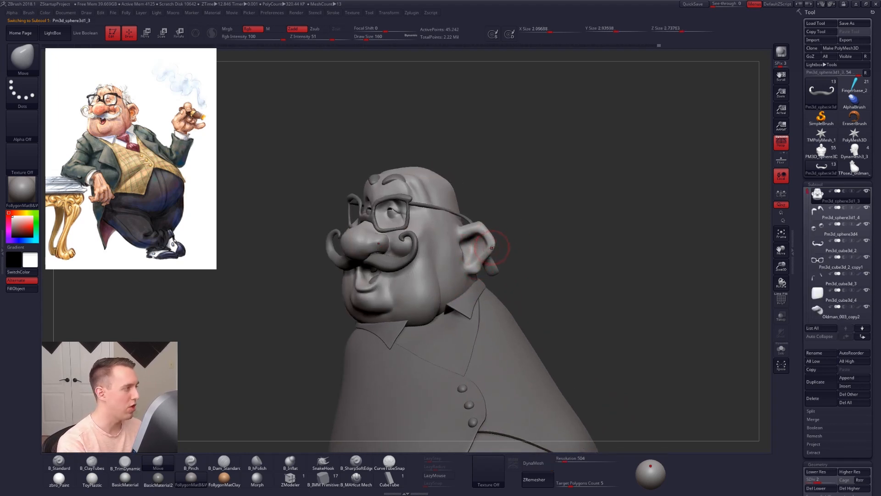
{"action": "key", "text": "alt+s"}
{"action": "right_click_drag", "start_coordinate": [496, 249], "coordinate": [486, 250], "text": "ctrl"}
{"action": "right_click", "coordinate": [486, 249]}
Step: Lower the head to subdivision level 1 and refine the outer ear with smoothing and the Move brush at draw size 170
{"action": "key", "text": "shift+d"}
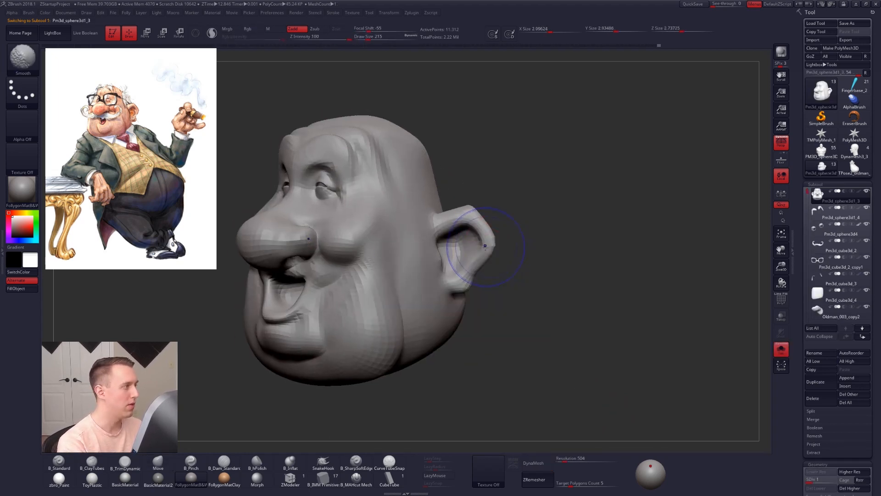
{"action": "mouse_move", "coordinate": [481, 223]}
{"action": "left_mouse_down"}
{"action": "mouse_move", "coordinate": [459, 204]}
{"action": "mouse_move", "coordinate": [488, 245]}
{"action": "mouse_move", "coordinate": [482, 253]}
{"action": "mouse_move", "coordinate": [489, 245]}
{"action": "left_mouse_up"}
{"action": "key", "text": "space"}
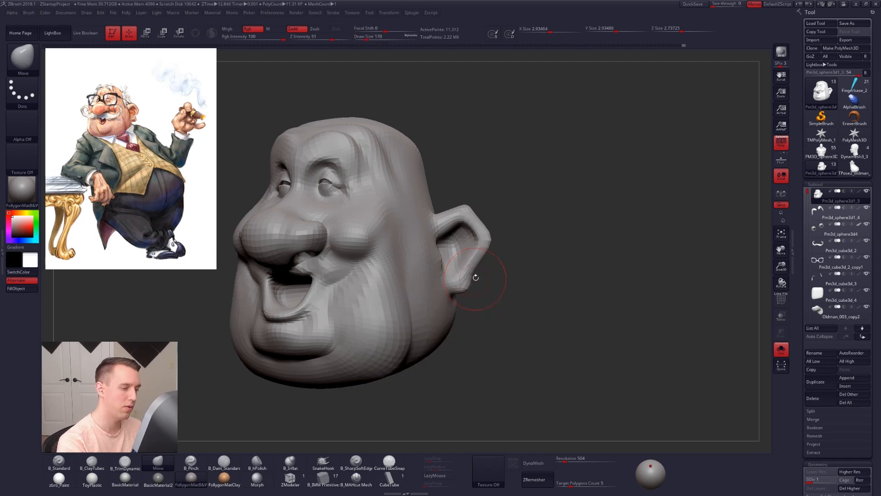
Step: Shape the earlobe with the Move brush at draw size 121 and raise the head to subdivision level 3
{"action": "key", "text": "space"}
{"action": "left_click_drag", "start_coordinate": [468, 289], "coordinate": [467, 289]}
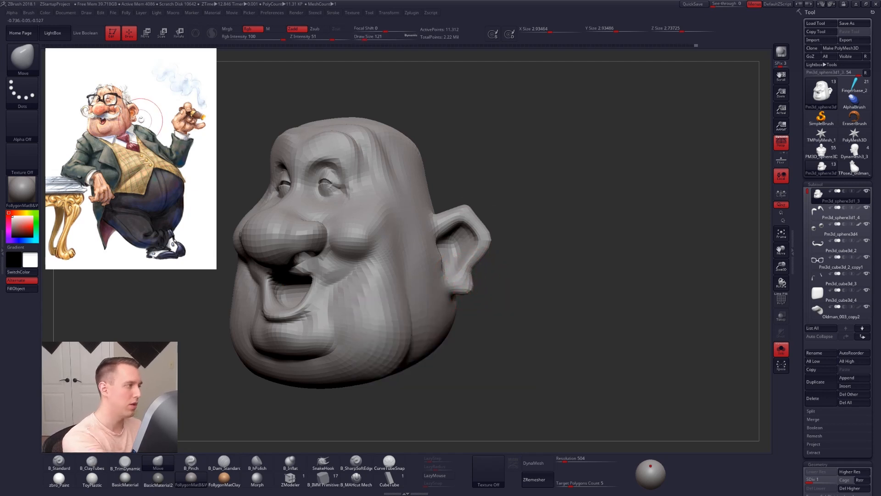
{"action": "right_click_drag", "start_coordinate": [394, 296], "coordinate": [435, 311]}
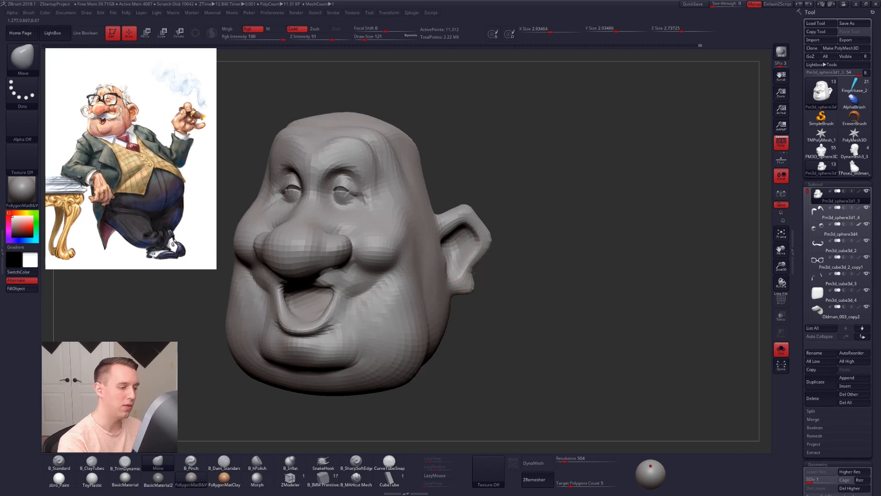
{"action": "left_click_drag", "start_coordinate": [471, 285], "coordinate": [471, 293]}
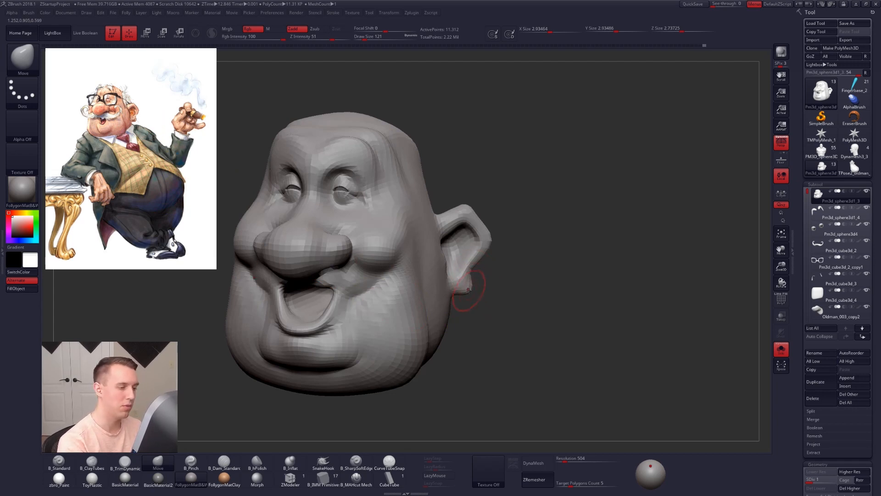
{"action": "key", "text": "d"}
{"action": "key", "text": "d"}
{"action": "key", "text": "d"}
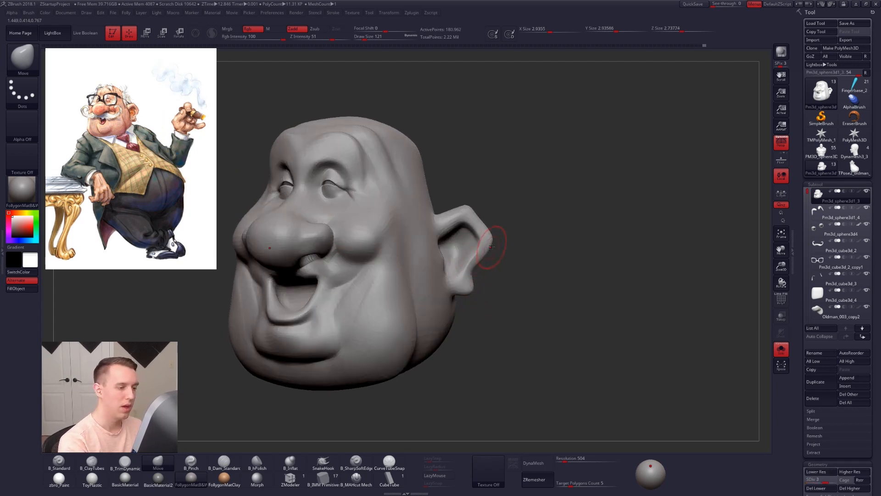
Step: Raise the head to subdivision level 4 and adjust the ear's outer rim with the Move brush at draw size 140
{"action": "key", "text": "space"}
{"action": "left_click_drag", "start_coordinate": [523, 234], "coordinate": [529, 231]}
{"action": "right_click_drag", "start_coordinate": [526, 269], "coordinate": [551, 268], "text": "alt"}
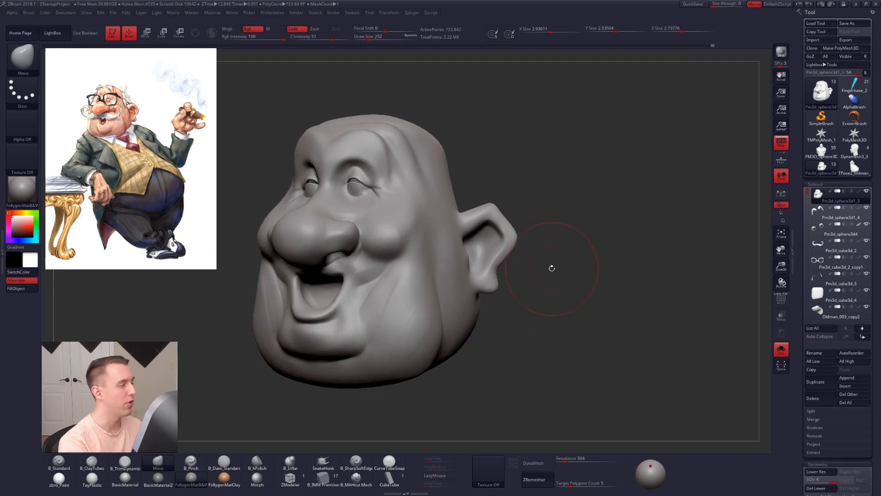
{"action": "key", "text": "grave"}
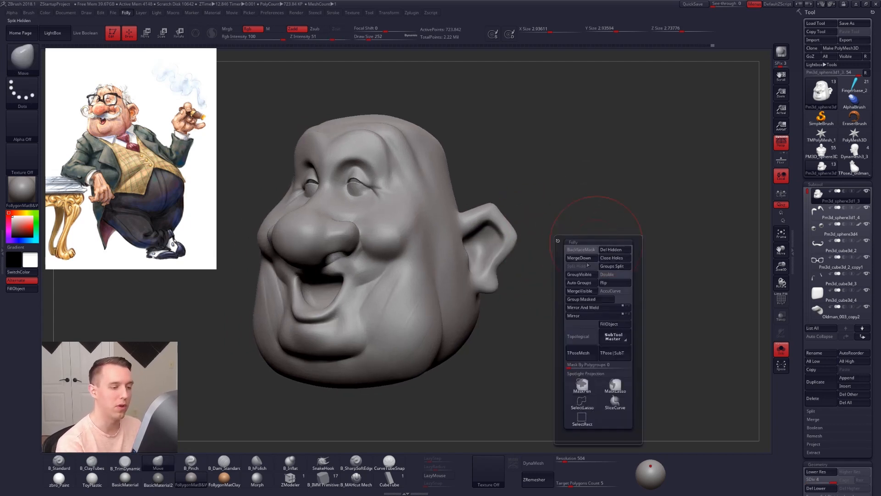
{"action": "key", "text": "space"}
{"action": "left_click", "coordinate": [524, 238]}
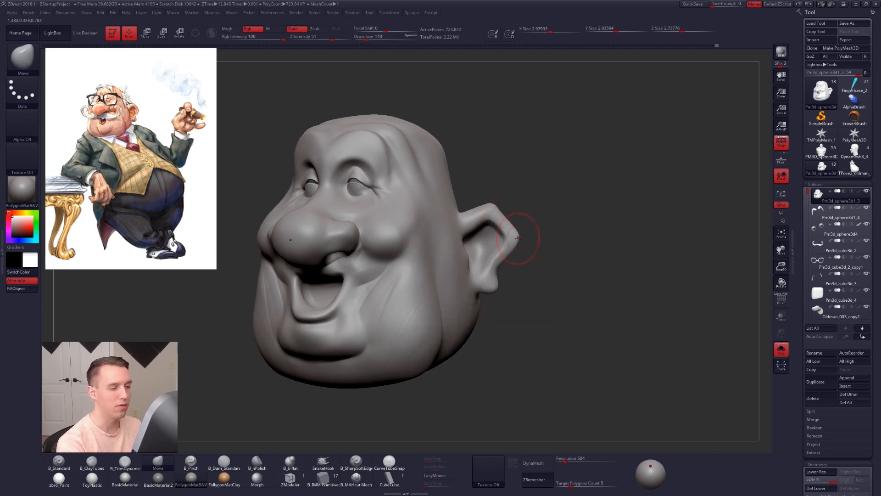
{"action": "left_click_drag", "start_coordinate": [494, 203], "coordinate": [501, 184]}
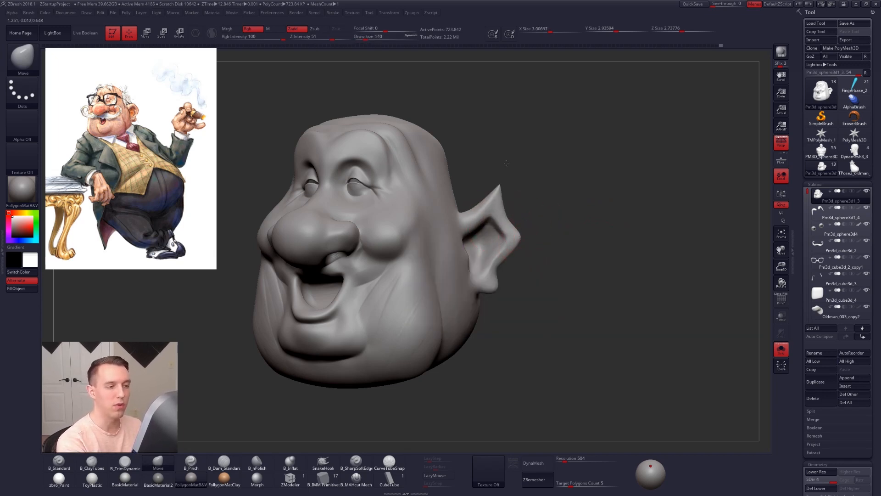
{"action": "key", "text": "ctrl+z"}
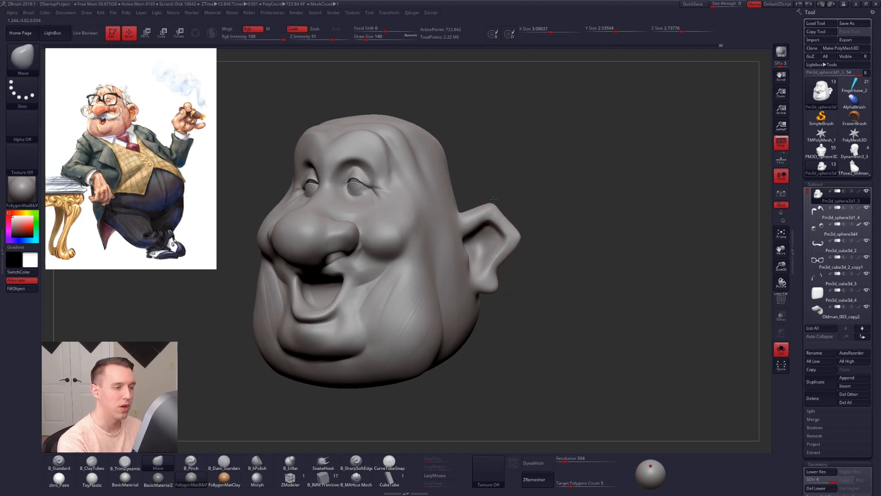
Step: Sharpen the corner on the ear's outer rim with the B_Pinch brush at draw size 67 and LazyMouse off
{"action": "key", "text": "space"}
{"action": "left_click", "coordinate": [580, 312]}
{"action": "left_click_drag", "start_coordinate": [612, 273], "coordinate": [506, 247]}
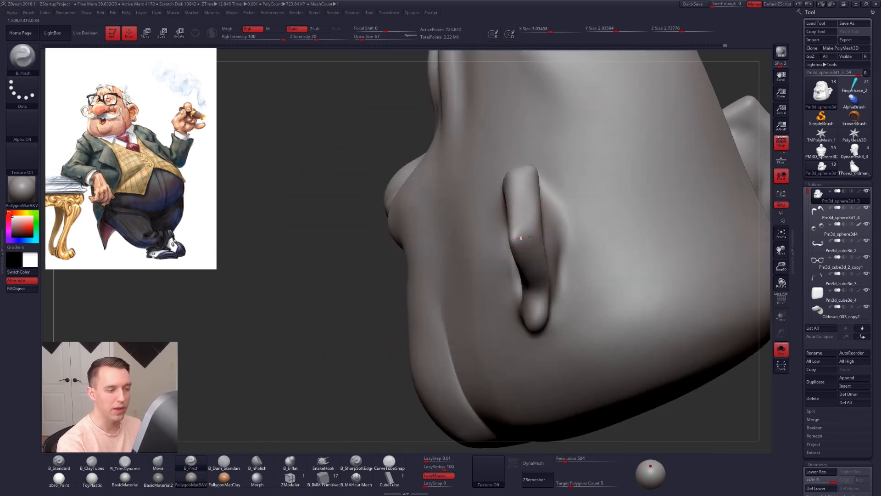
{"action": "left_click", "coordinate": [431, 476]}
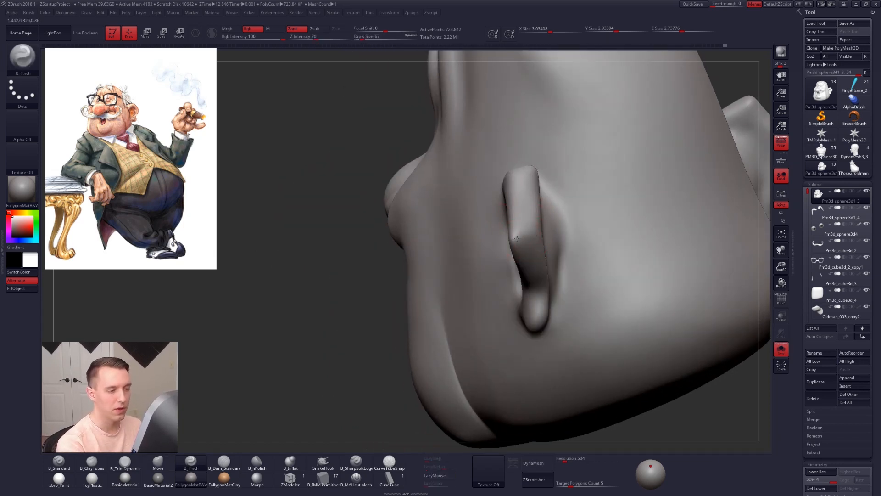
{"action": "left_click_drag", "start_coordinate": [536, 237], "coordinate": [531, 252], "text": "shift"}
{"action": "right_click_drag", "start_coordinate": [525, 221], "coordinate": [516, 329]}
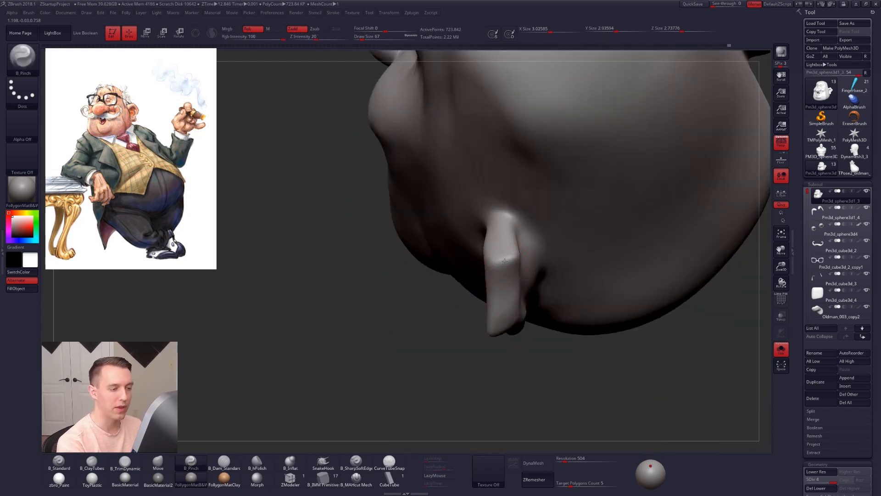
{"action": "mouse_move", "coordinate": [501, 261]}
{"action": "left_mouse_down"}
{"action": "mouse_move", "coordinate": [491, 263]}
{"action": "mouse_move", "coordinate": [505, 280]}
{"action": "left_mouse_up"}
Step: Flatten the ear's outer rim with the B_TrimDynamic brush at draw size 96
{"action": "key", "text": "3"}
{"action": "key", "text": "space"}
{"action": "left_click_drag", "start_coordinate": [506, 280], "coordinate": [507, 316]}
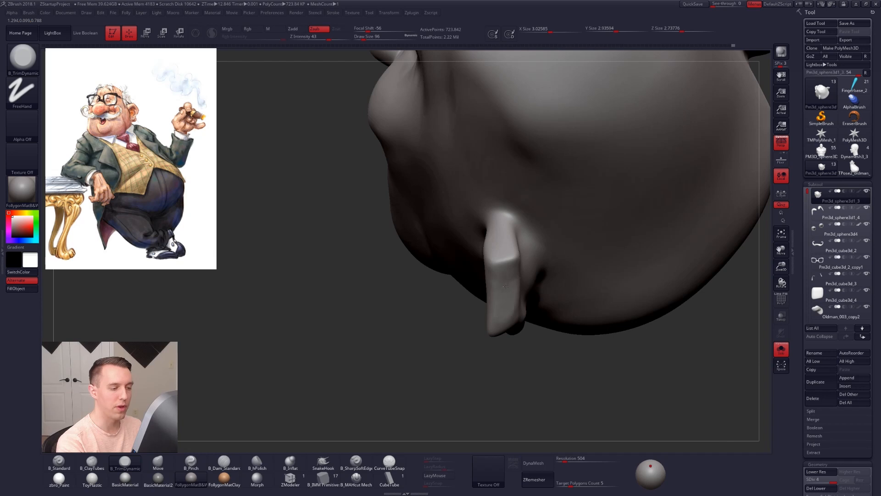
Step: Bring back the glasses, mustache and body around the isolated head and examine the character from the front
{"action": "left_click_drag", "start_coordinate": [349, 250], "coordinate": [555, 293]}
{"action": "left_click_drag", "start_coordinate": [328, 380], "coordinate": [322, 269], "text": "alt"}
{"action": "mouse_move", "coordinate": [408, 425]}
{"action": "left_mouse_down"}
{"action": "mouse_move", "coordinate": [538, 366]}
{"action": "mouse_move", "coordinate": [597, 379]}
{"action": "left_mouse_up"}
{"action": "left_click_drag", "start_coordinate": [445, 367], "coordinate": [398, 305], "text": "alt"}
{"action": "left_click_drag", "start_coordinate": [447, 383], "coordinate": [359, 314], "text": "alt"}
{"action": "left_click_drag", "start_coordinate": [486, 142], "coordinate": [442, 218], "text": "alt"}
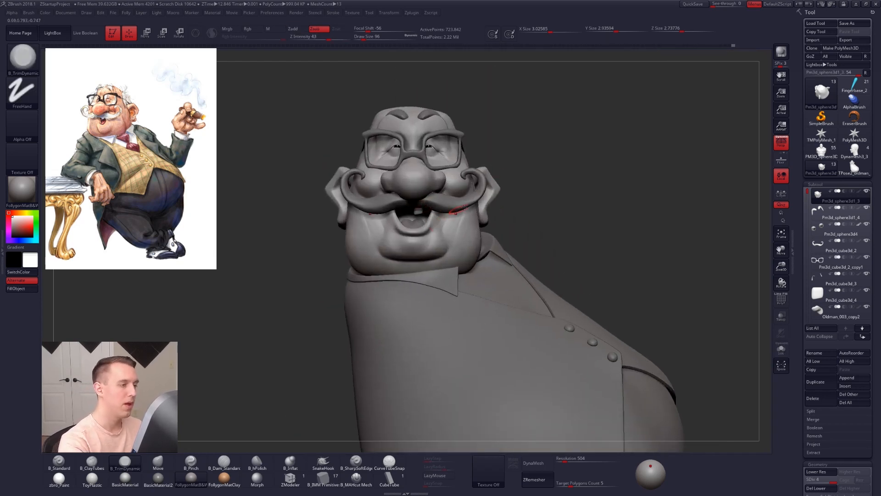
{"action": "left_click_drag", "start_coordinate": [515, 187], "coordinate": [552, 256]}
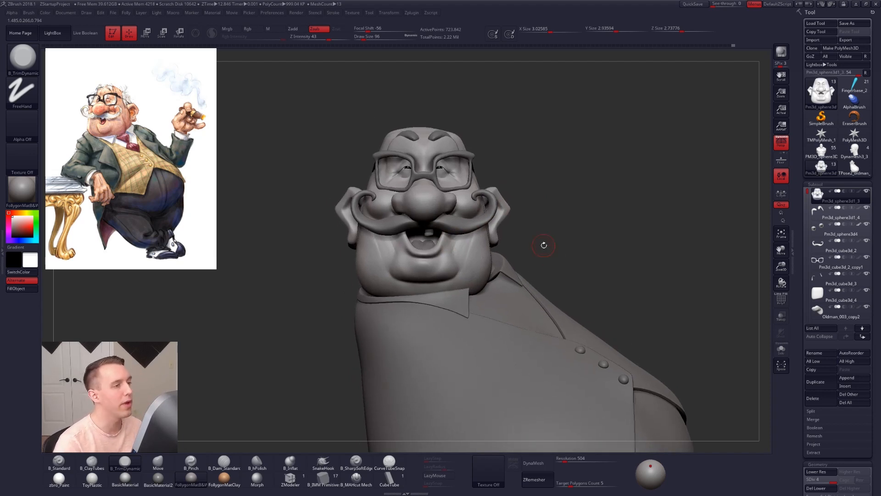
Step: Hide the reference illustration and compare the head's earliest undo-history state with its latest one
{"action": "key", "text": "shift+z"}
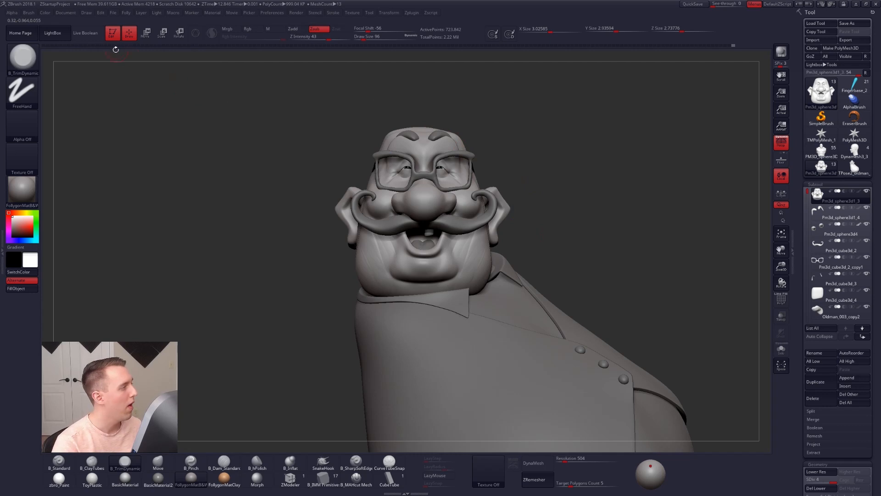
{"action": "left_click", "coordinate": [43, 46]}
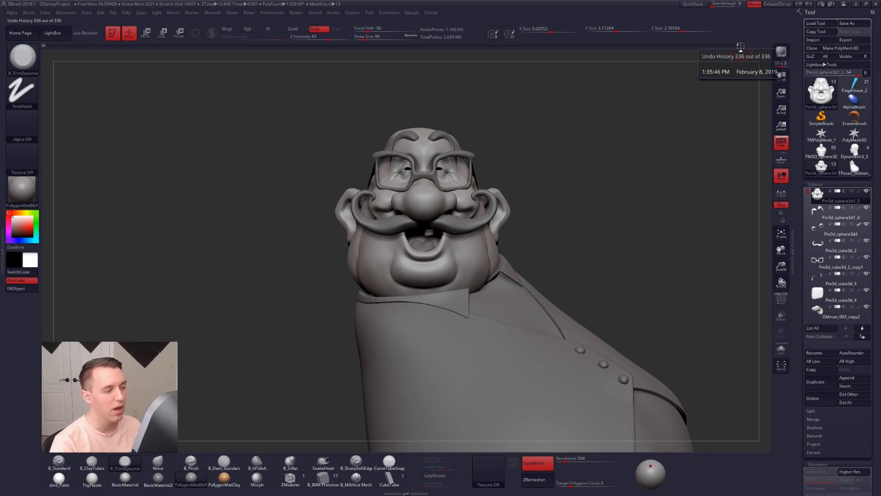
{"action": "left_click", "coordinate": [741, 46]}
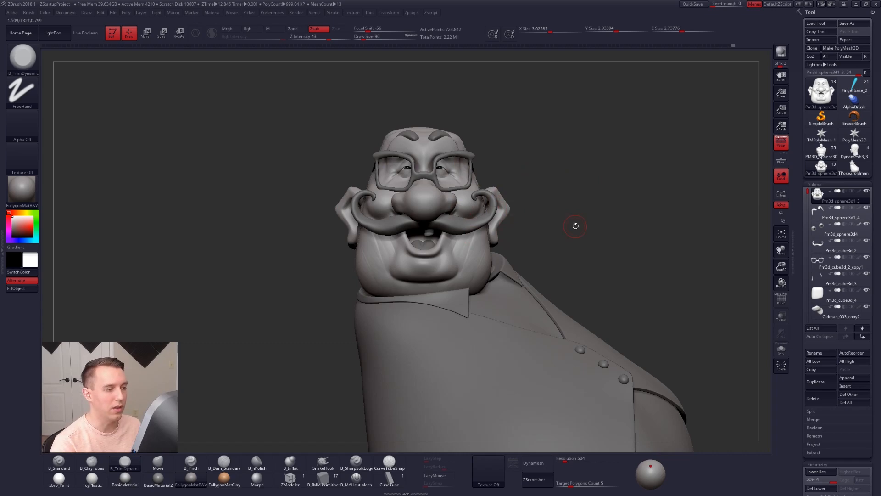
Step: Show the reference illustration again and examine the whole figure beside it
{"action": "key", "text": "shift+z"}
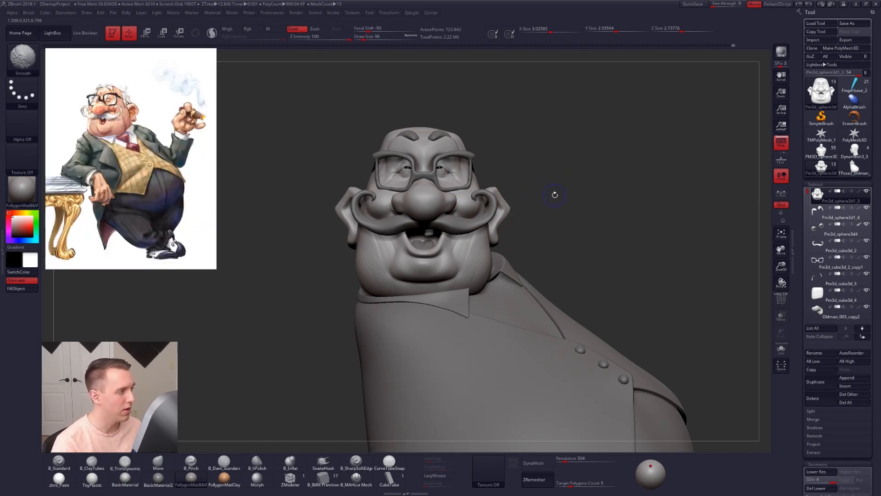
{"action": "left_click_drag", "start_coordinate": [576, 187], "coordinate": [593, 161], "text": "alt"}
{"action": "left_click_drag", "start_coordinate": [598, 197], "coordinate": [591, 167], "text": "alt"}
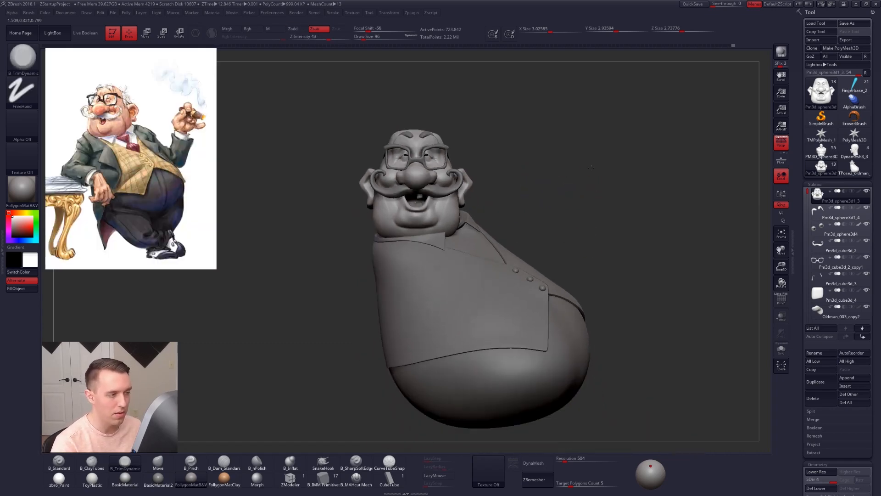